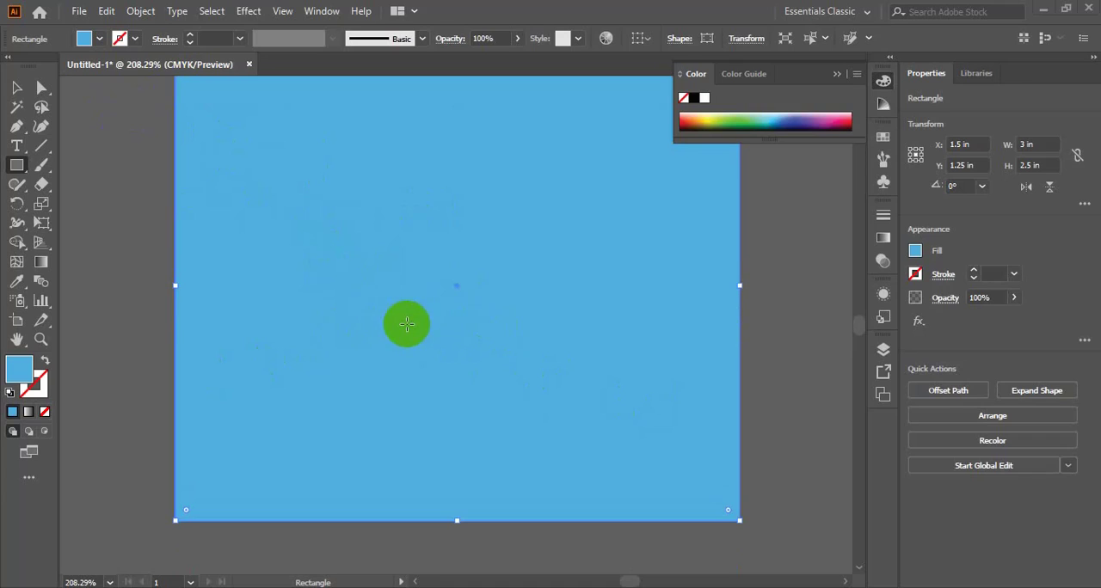
- Try several spectrum colours as the background rectangle's fill, ending on a bright sky blue
scroll(399, 337, "up", 3)
scroll(445, 337, "down", 1)
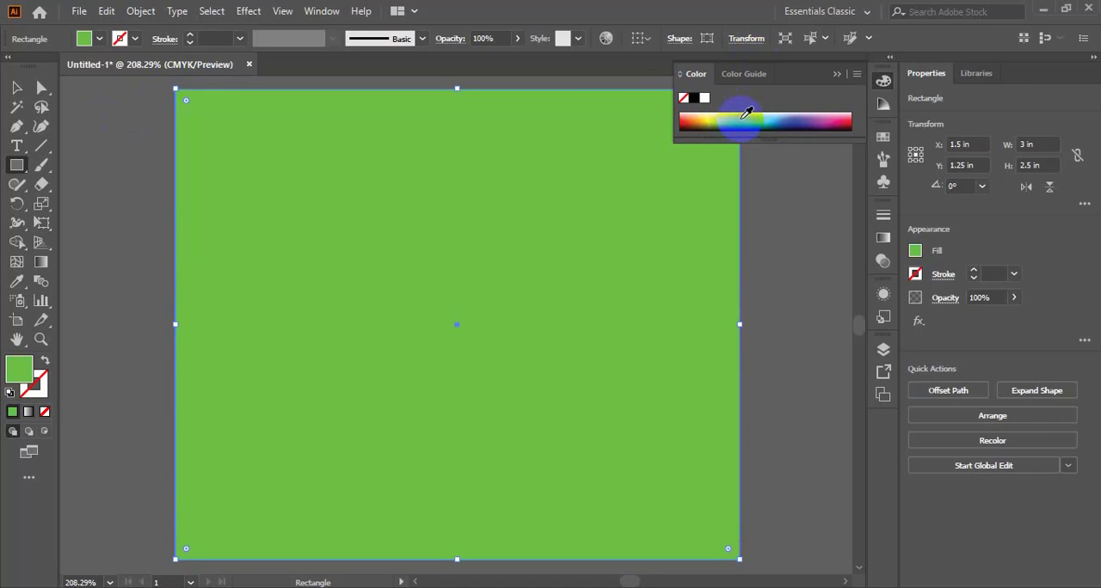
left_click(845, 122)
left_click(764, 121)
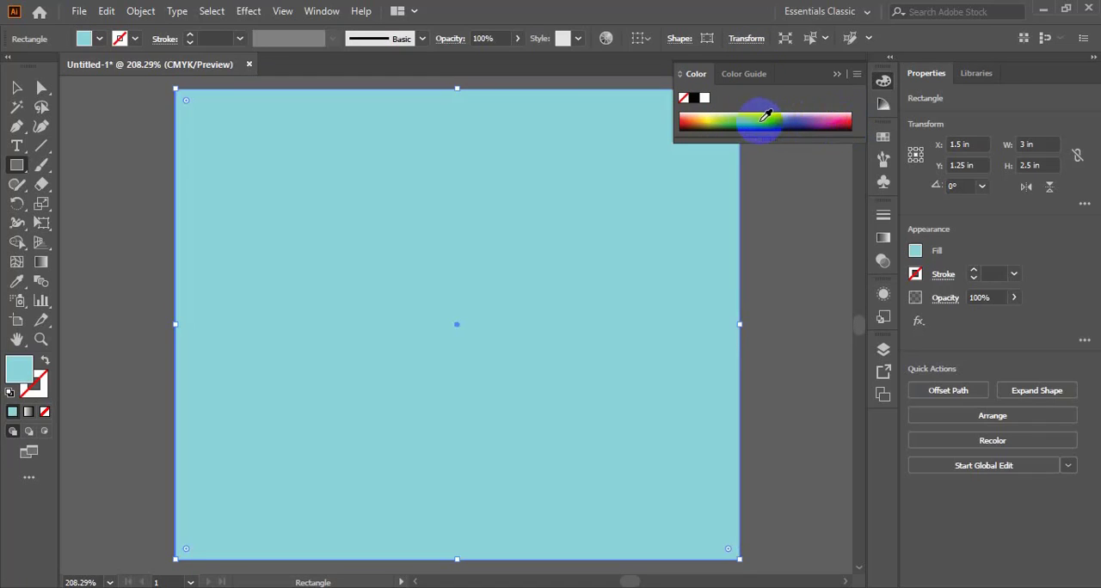
left_click(716, 118)
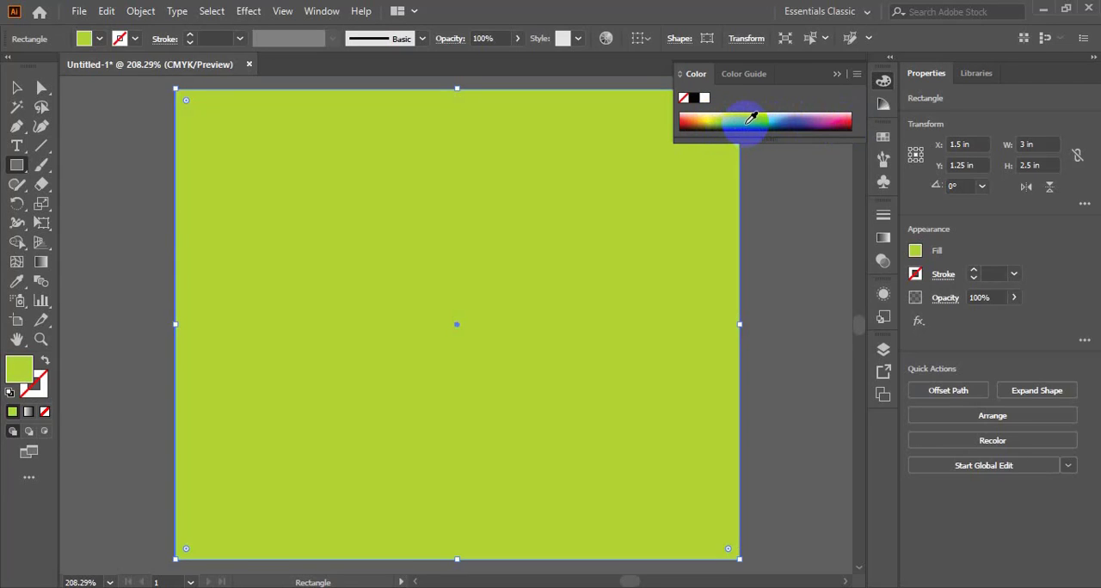
left_click(757, 118)
left_click(774, 114)
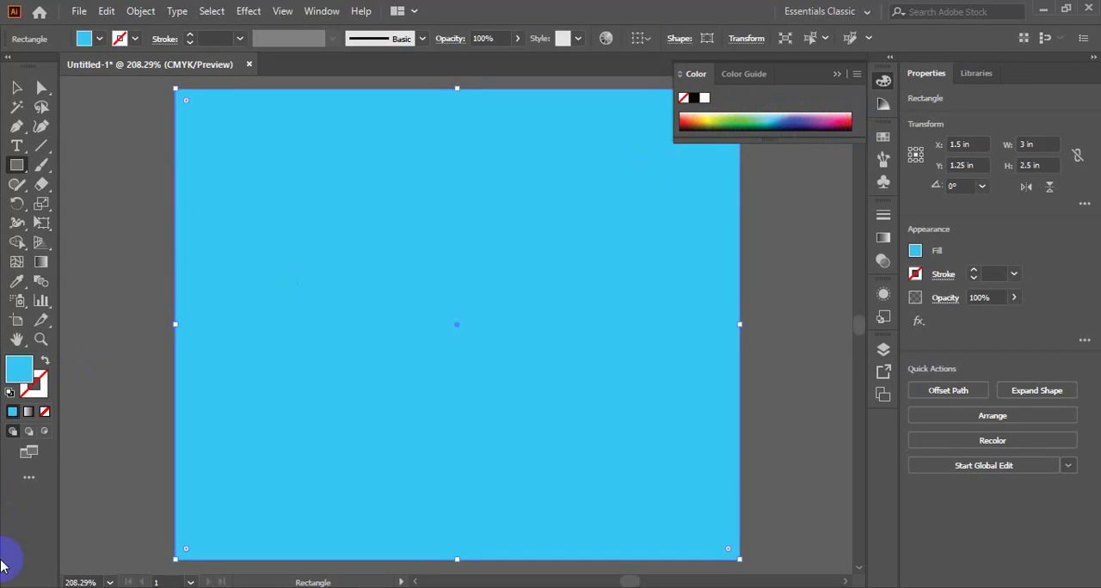
- Change the background rectangle's fill to the dark green 5B8730 with the Color Picker
double_click(25, 376)
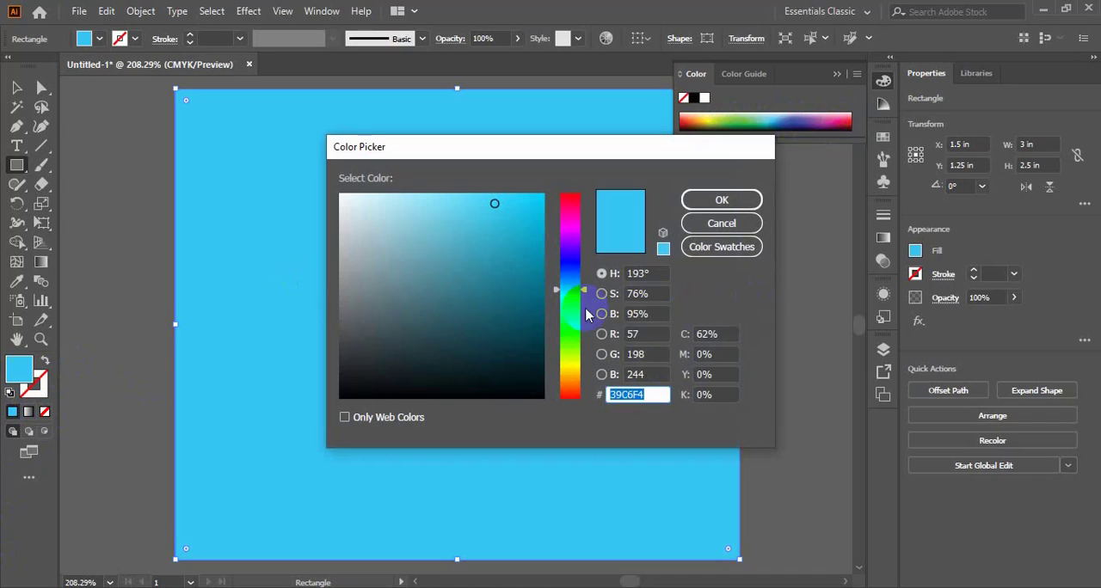
left_click_drag(577, 271, 572, 347)
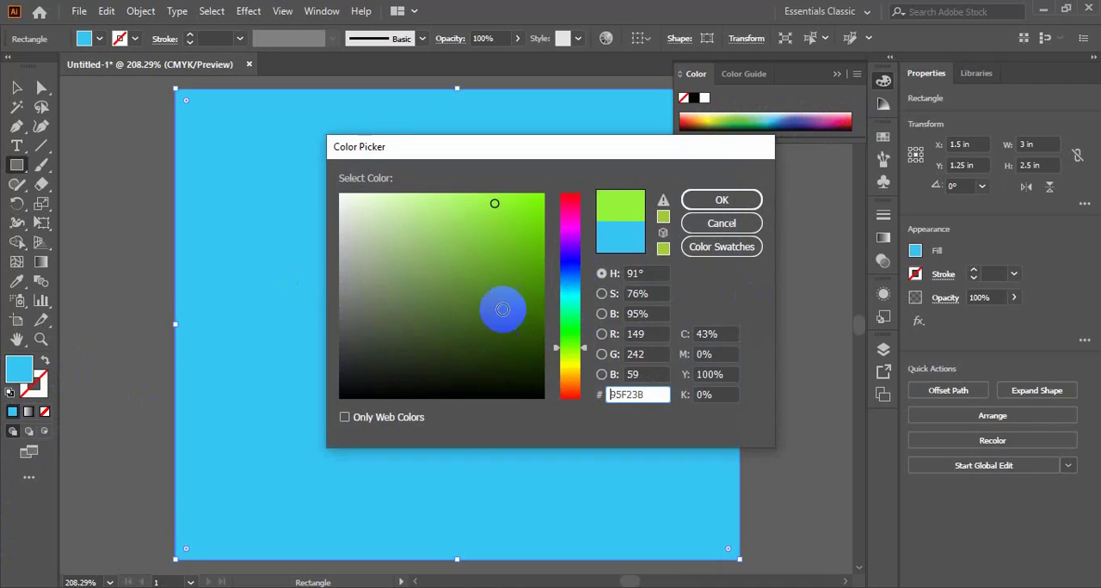
left_click(471, 289)
left_click(710, 201)
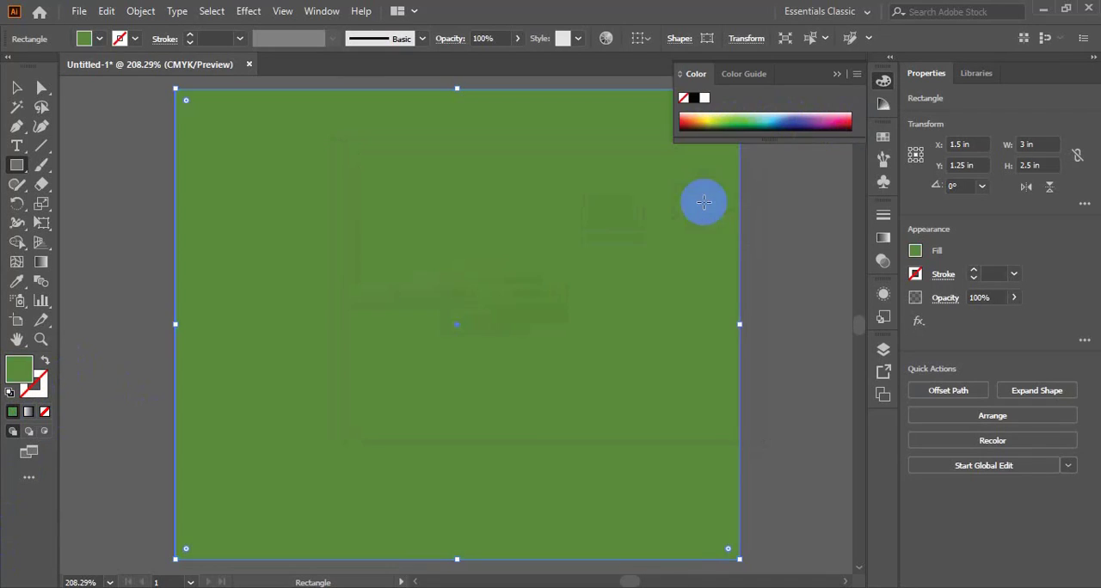
- Set the background rectangle's fill to a muted violet blue with a hue of 235° in the Color Picker
double_click(19, 366)
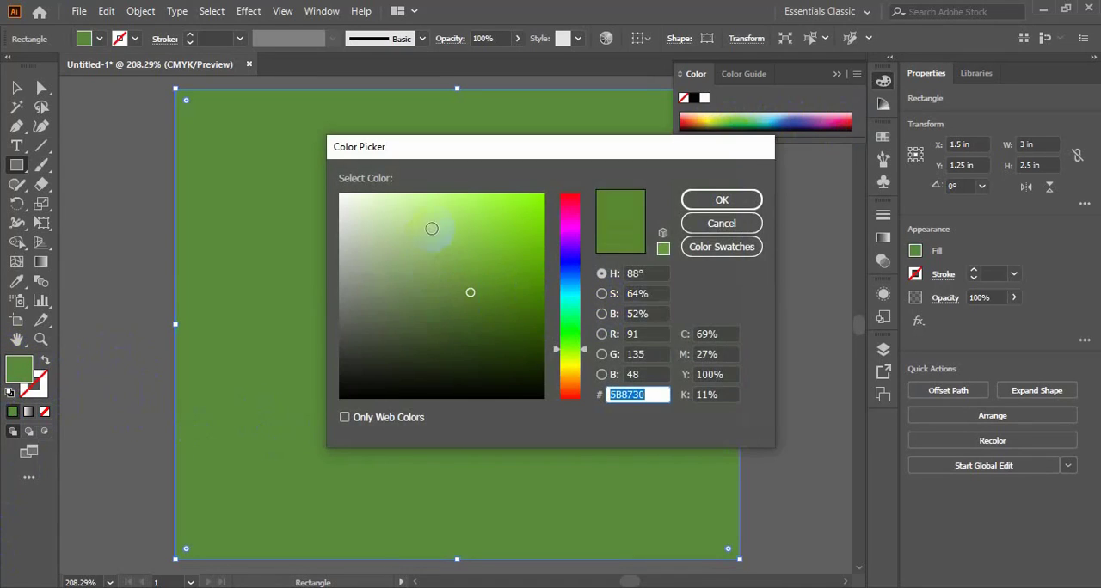
left_click(566, 266)
left_click(451, 205)
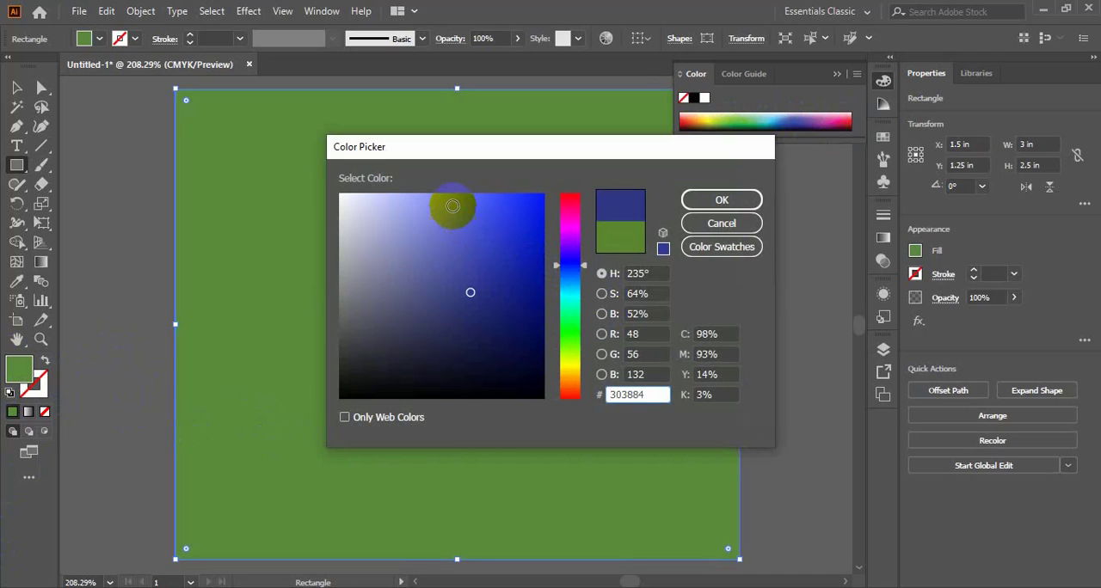
left_click(723, 200)
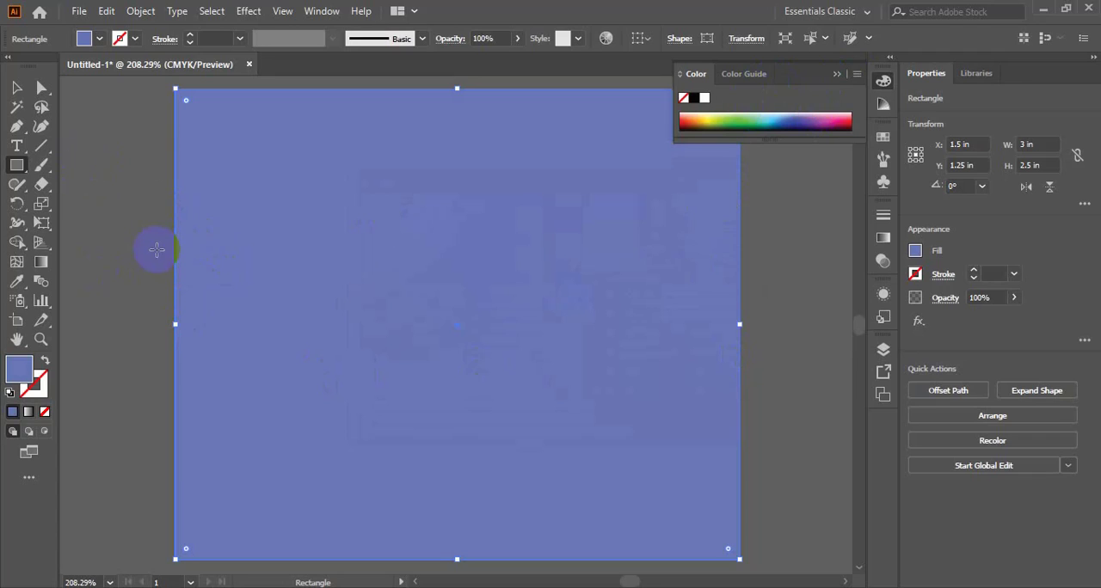
- Add the person's full name as a text line near the rectangle's upper edge, right of centre, and collapse the Color panel
left_click(16, 145)
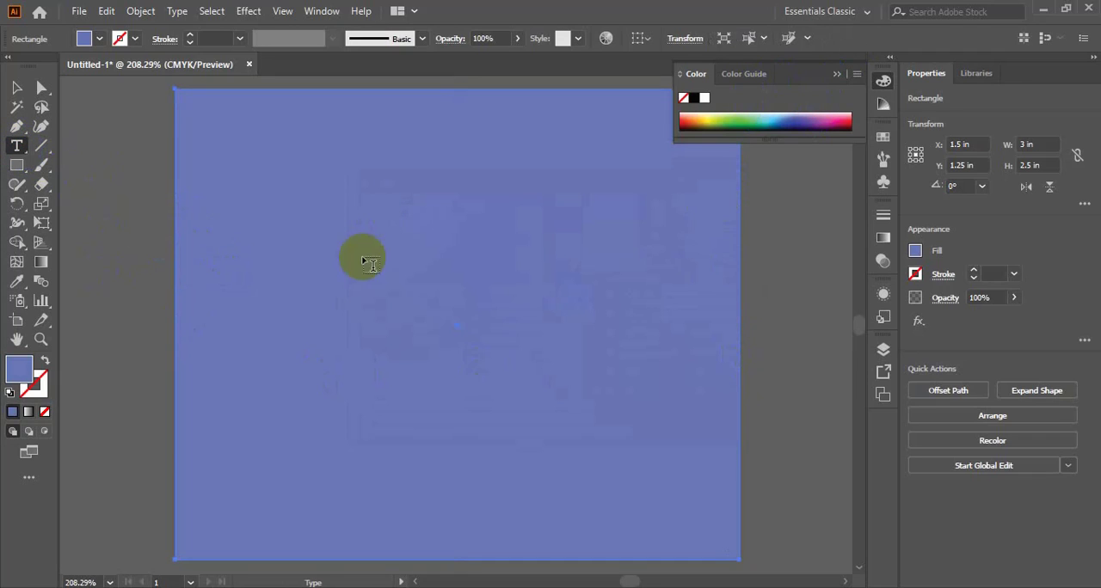
left_click(480, 172)
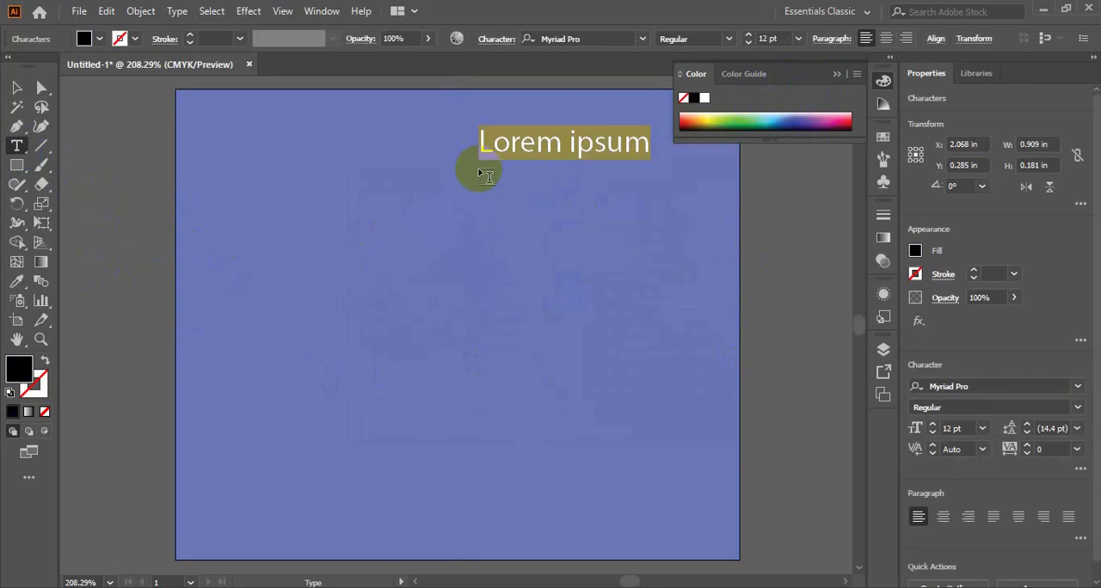
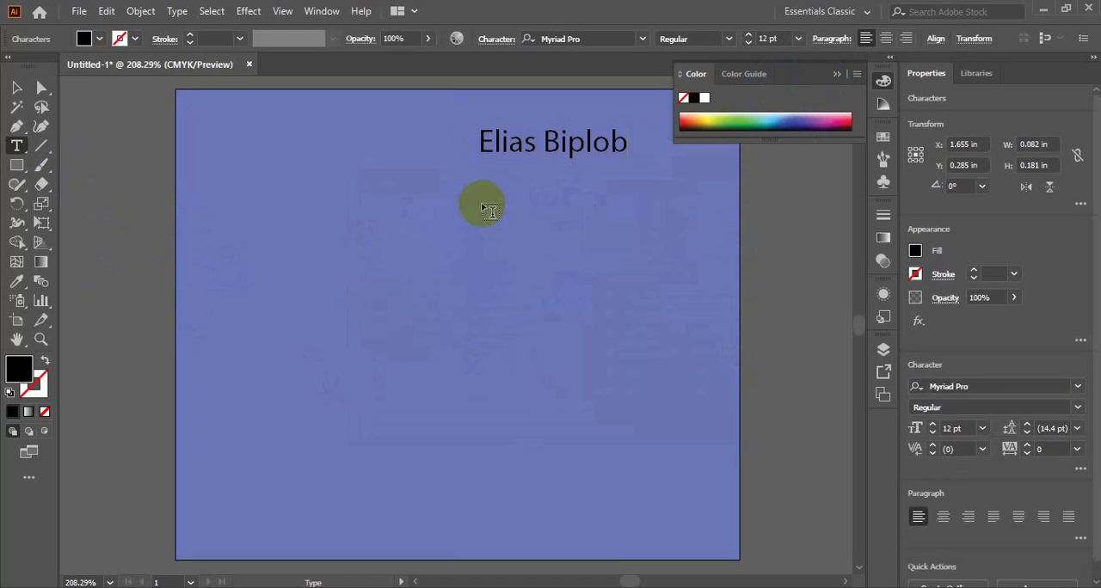
left_click(837, 74)
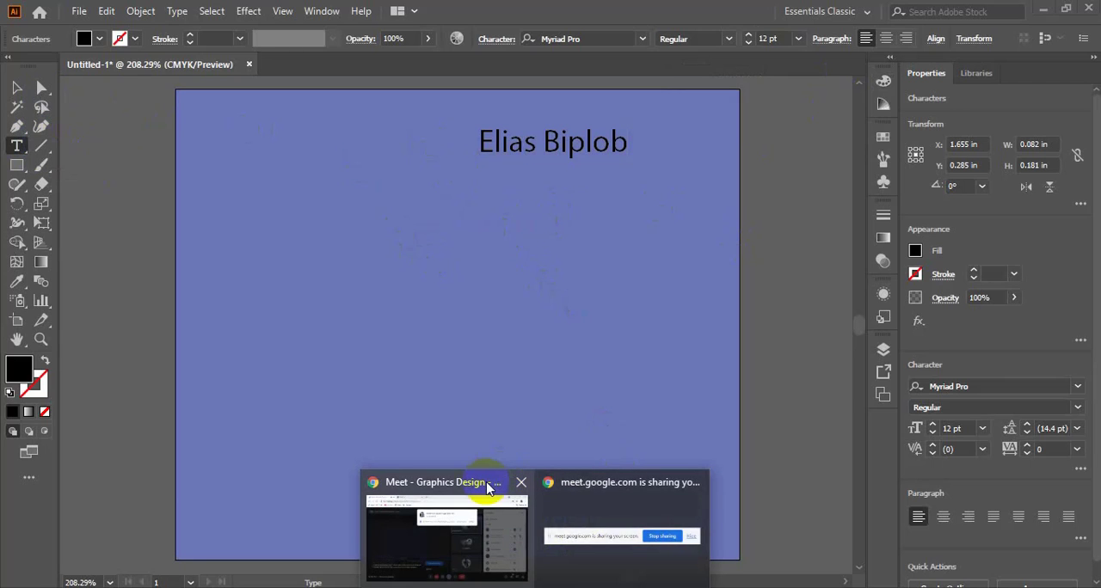
- Switch to the Google Meet window to check the call's participants, and return to Illustrator
left_click(484, 484)
left_click(727, 181)
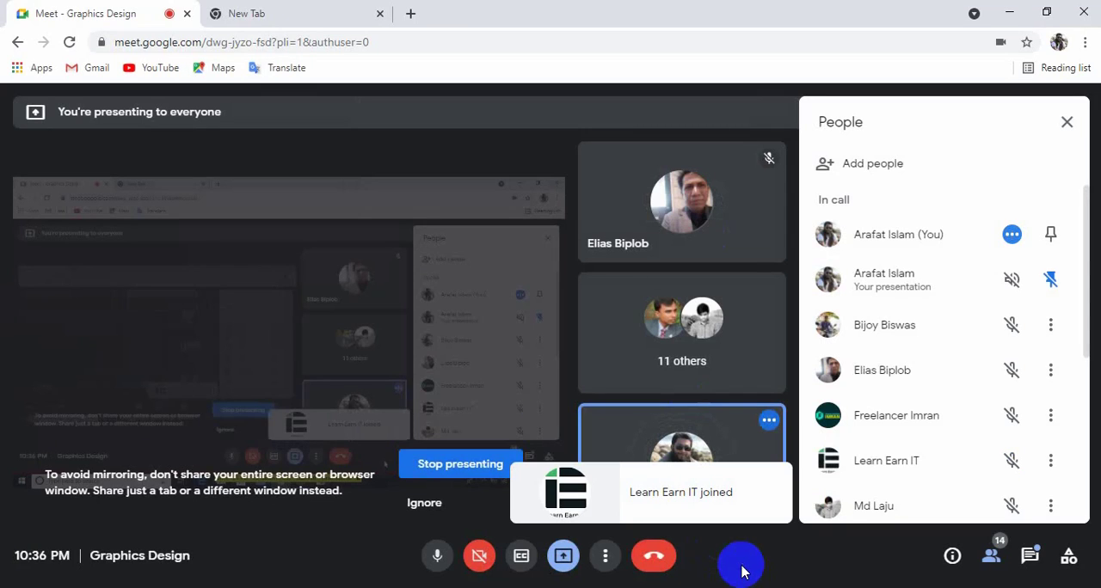
left_click(602, 587)
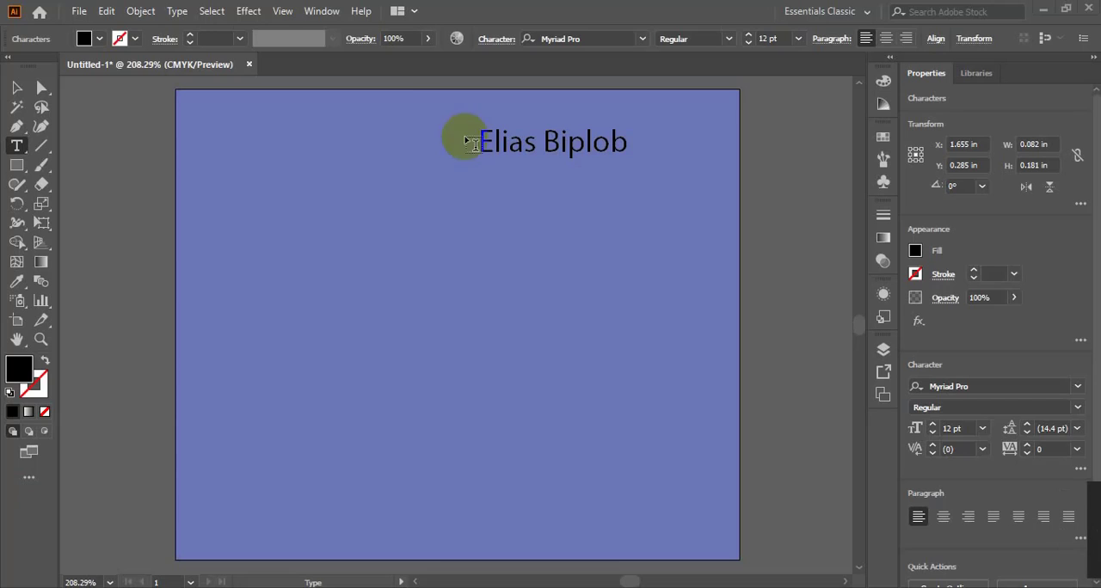
- Change the fill of the whole name text to white, FFFFFF
mouse_move(476, 137)
left_mouse_down()
mouse_move(502, 140)
mouse_move(491, 144)
left_mouse_up()
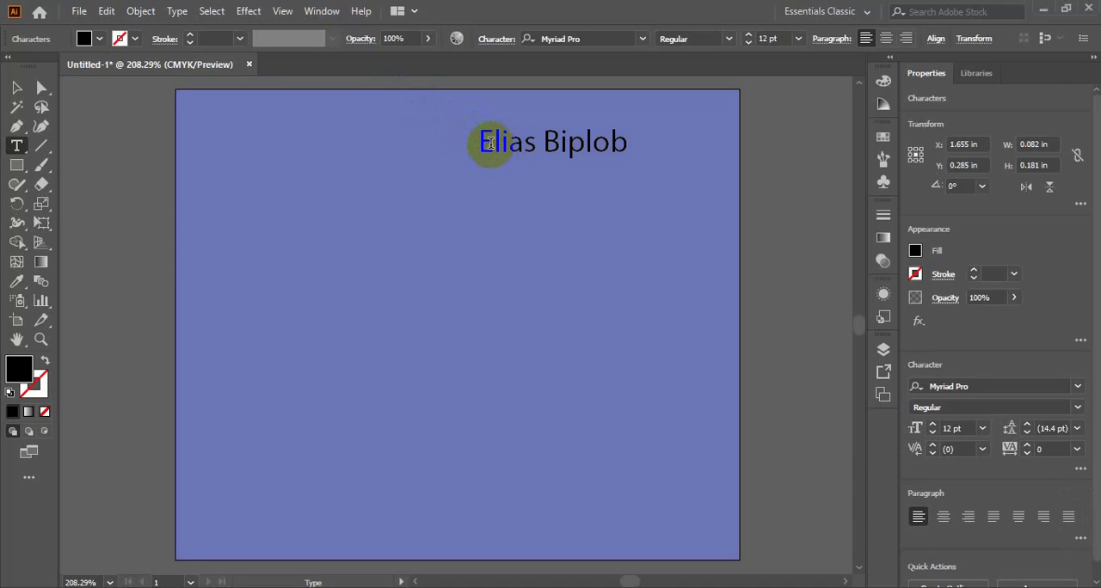
triple_click(490, 144)
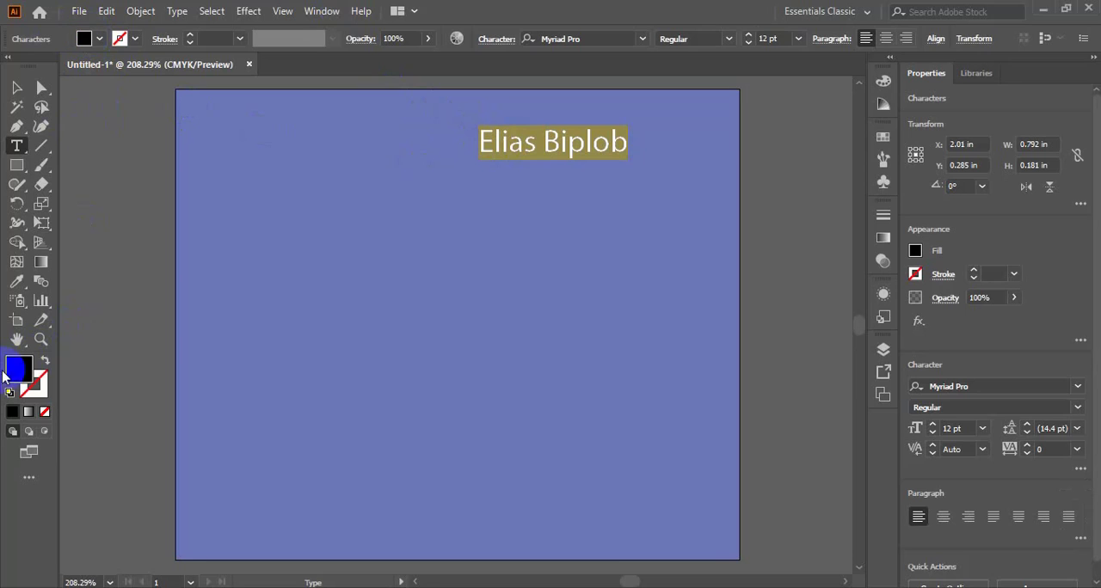
double_click(16, 368)
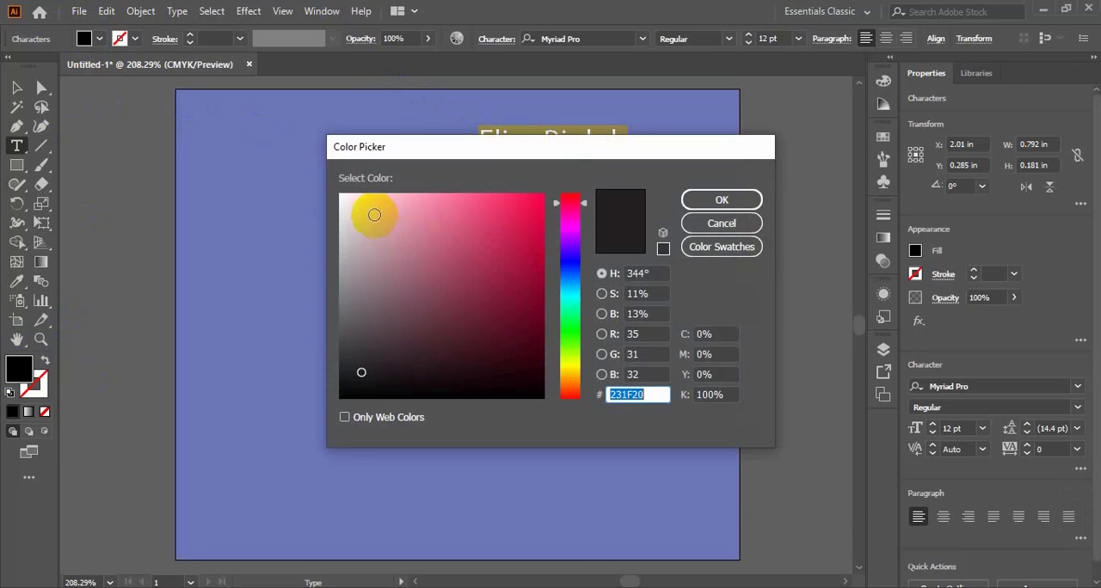
left_click_drag(370, 211, 342, 196)
left_click(713, 199)
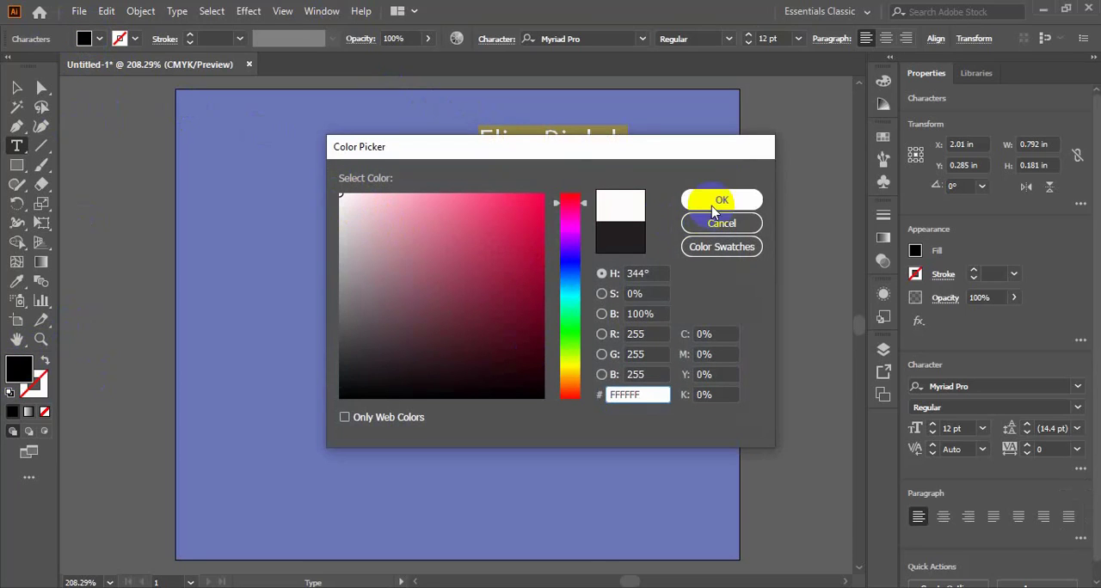
- Duplicate the name text directly below itself and replace the copy's wording with "Managing Derector"
left_click(15, 88)
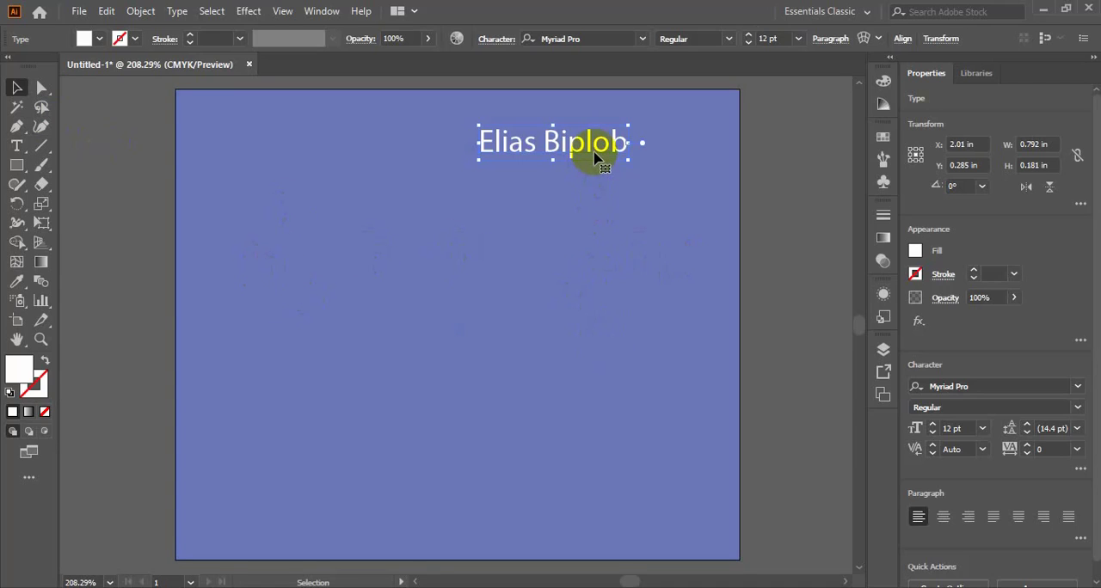
left_click_drag(593, 154, 592, 199)
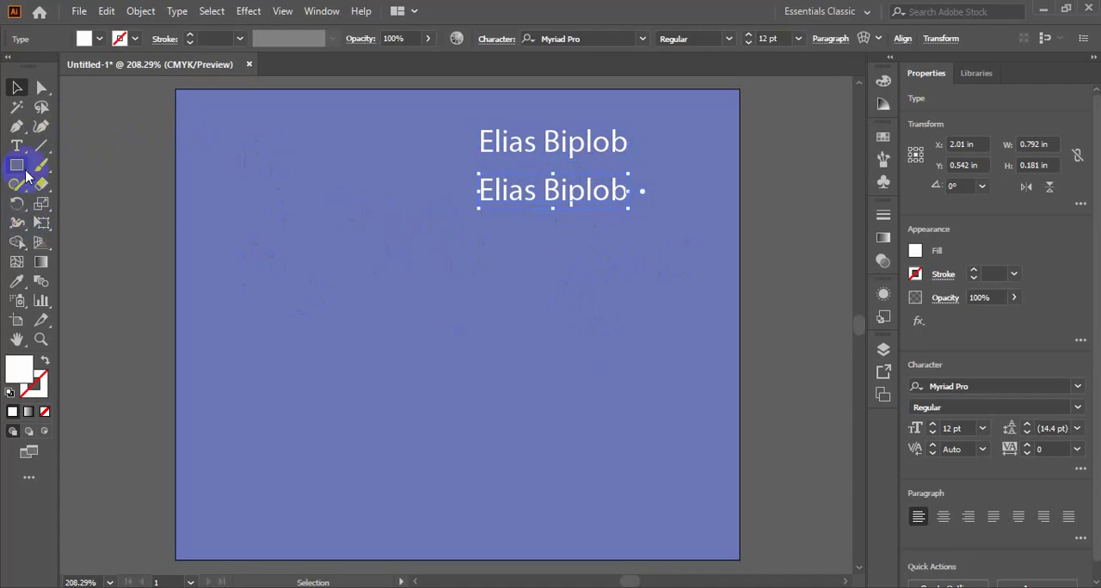
left_click(16, 145)
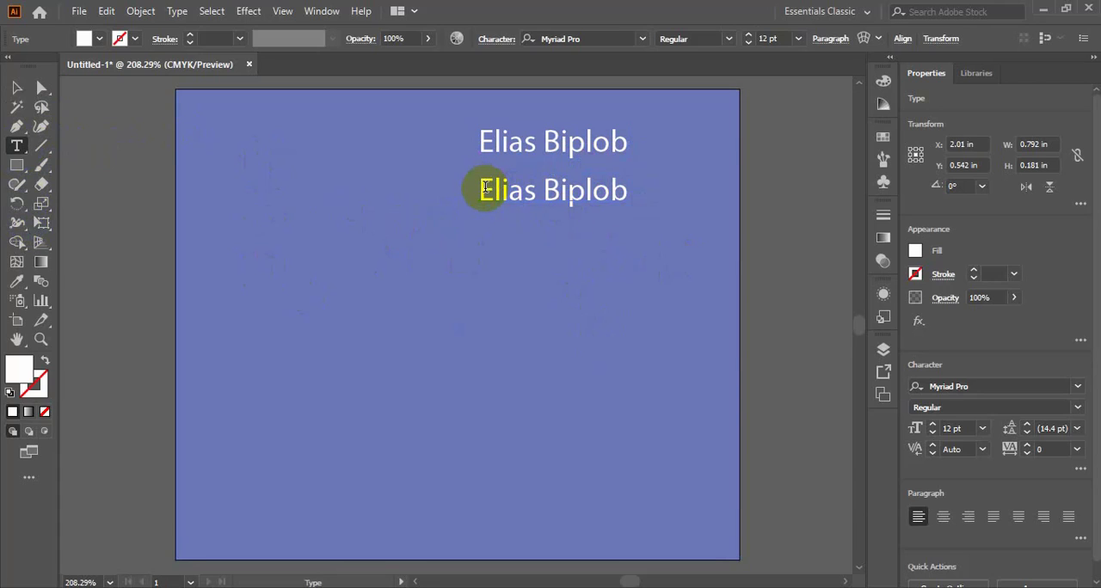
left_click_drag(485, 189, 629, 197)
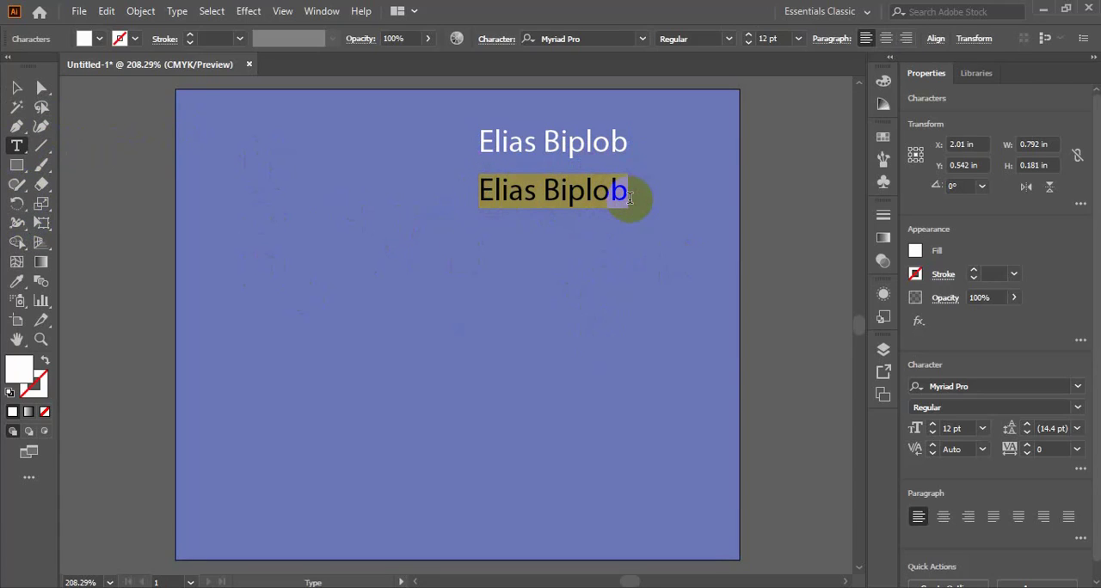
type("Na")
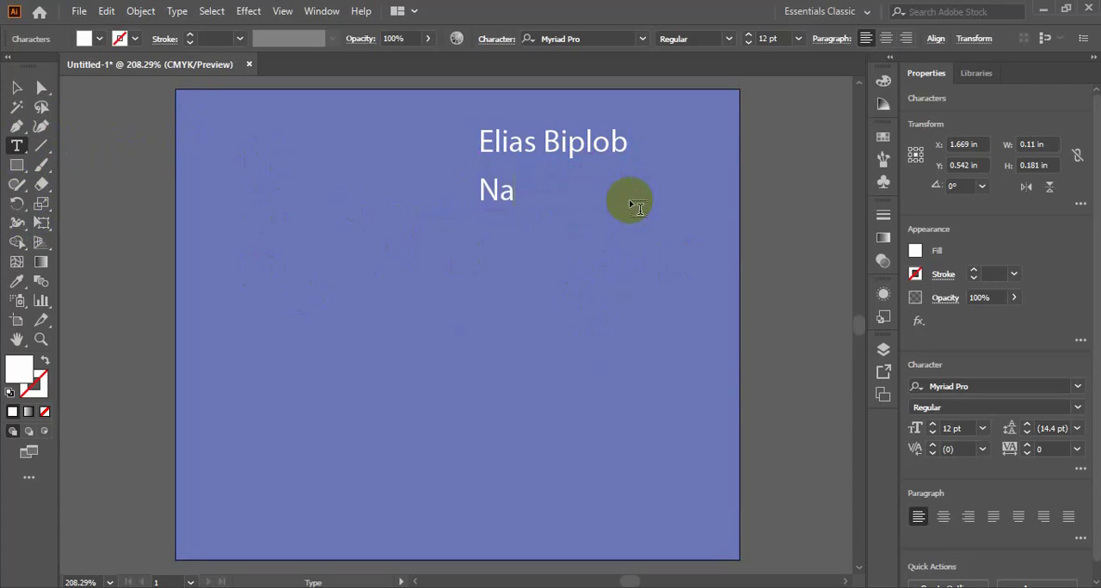
type("bnaging")
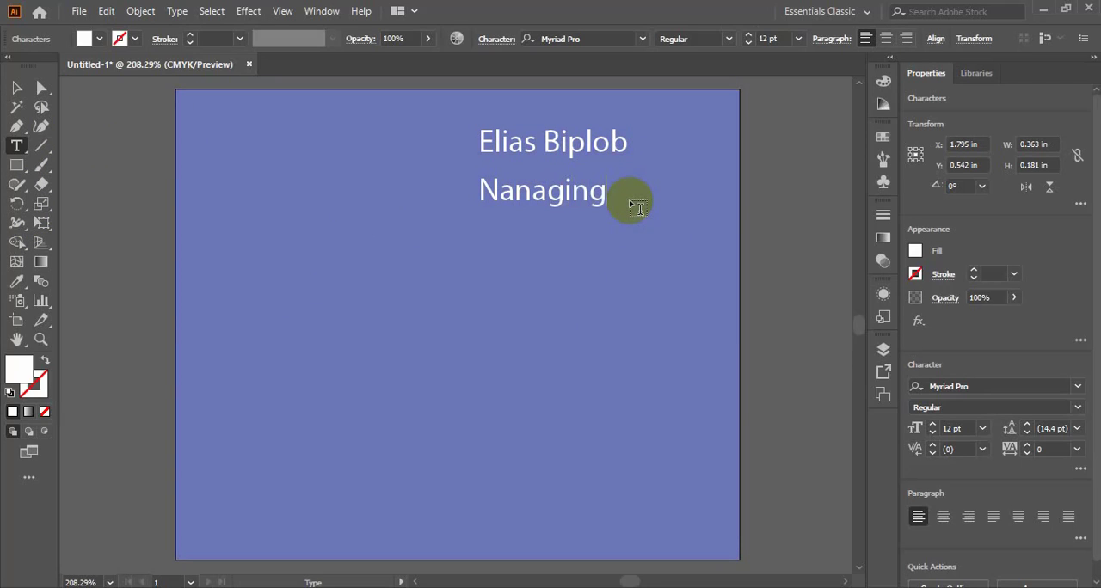
key("Left")
key("Left")
key("BackSpace")
type("M")
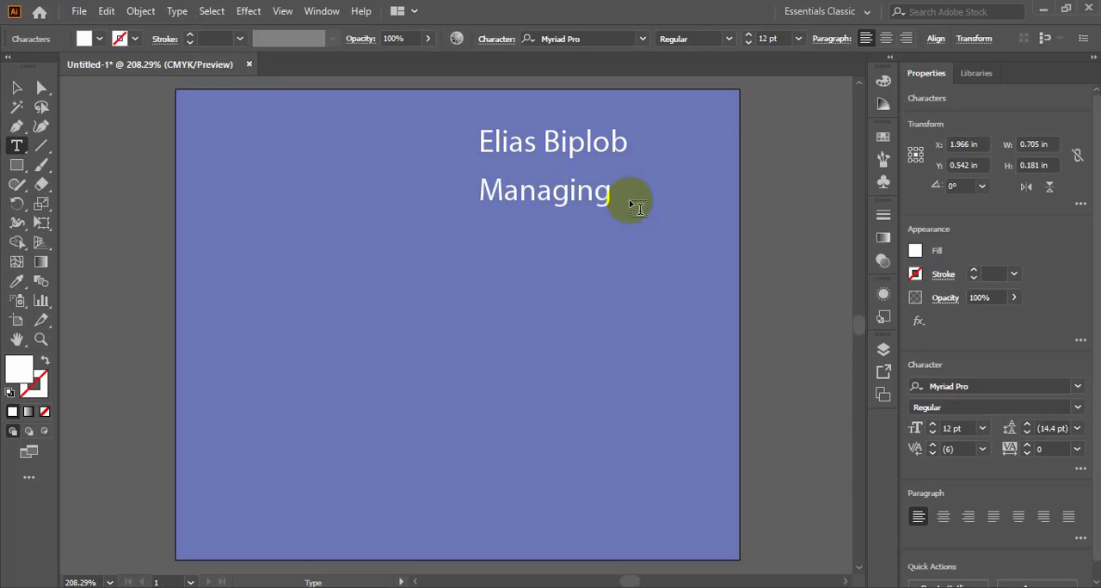
type("Derector")
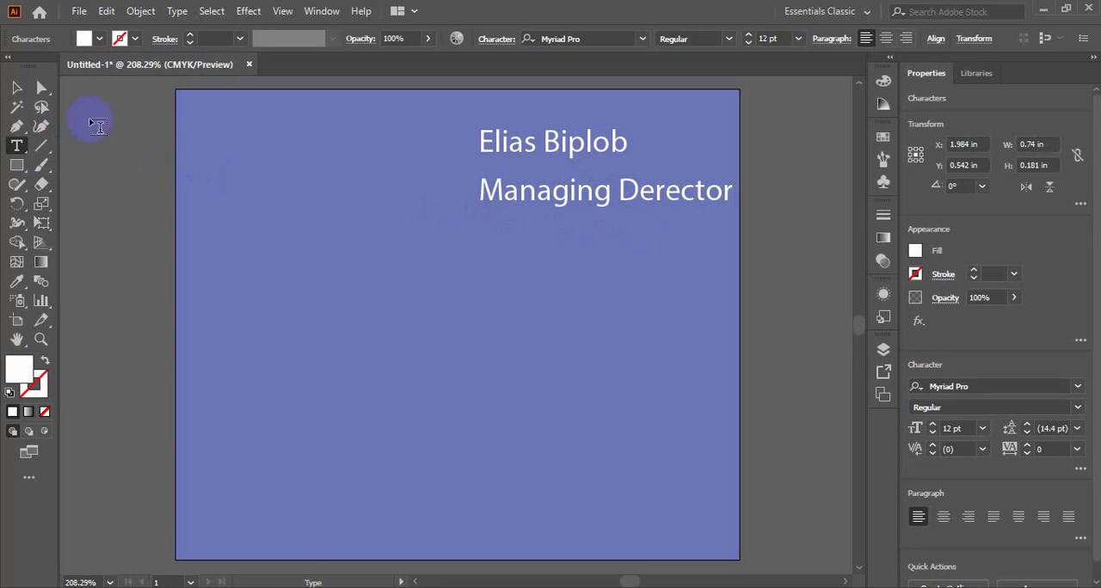
- Move the job title and the name slightly left so that their left edges roughly line up
left_click(17, 88)
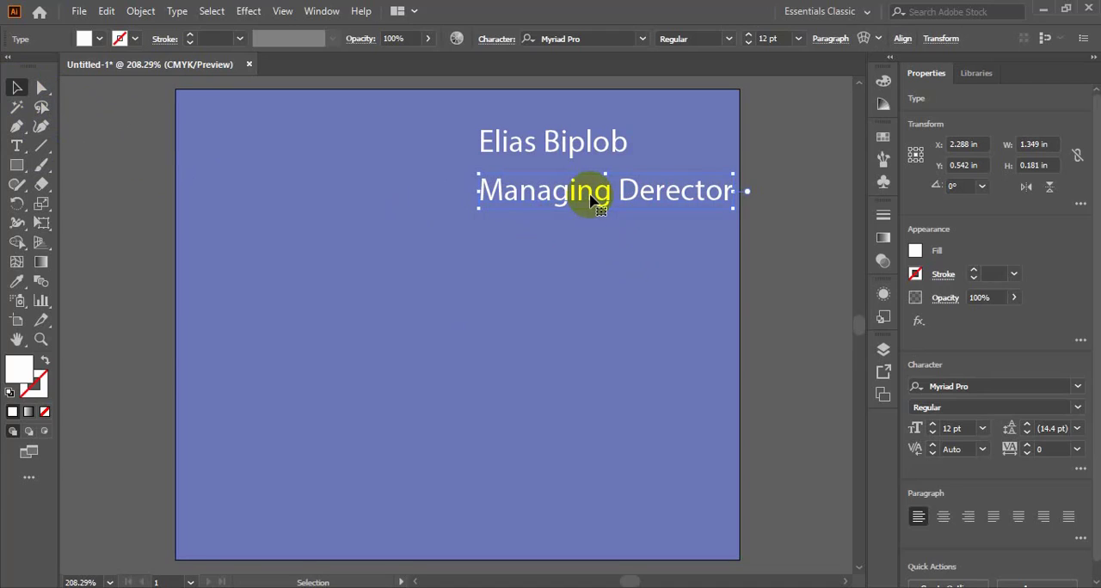
mouse_move(580, 197)
left_mouse_down()
mouse_move(555, 202)
mouse_move(573, 202)
left_mouse_up()
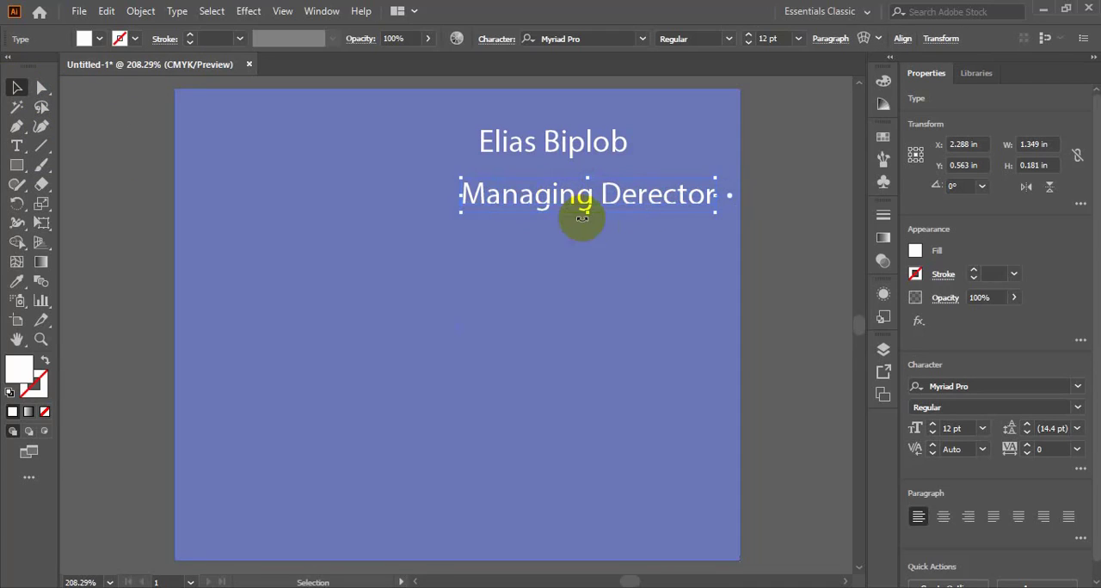
left_click_drag(566, 140, 548, 143)
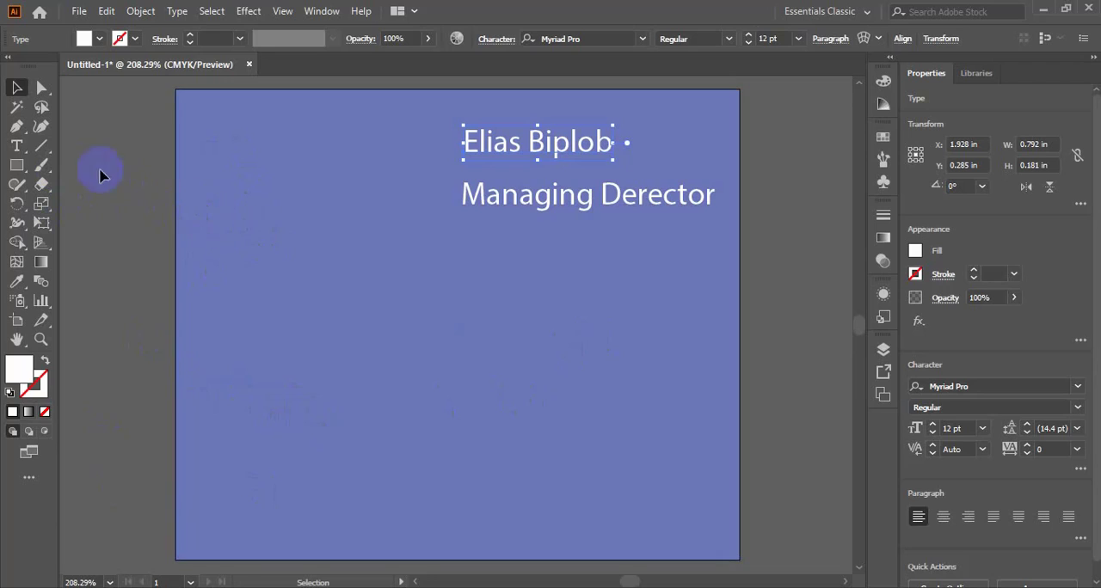
- Draw a white circle about 0.44 in across near the rectangle's upper-left corner and move it to about X 0.45, Y 0.44 in
left_click_drag(17, 165, 115, 209)
mouse_move(236, 177)
left_mouse_down()
mouse_move(246, 215)
mouse_move(284, 234)
mouse_move(280, 200)
mouse_move(280, 217)
left_mouse_up()
left_click(17, 86)
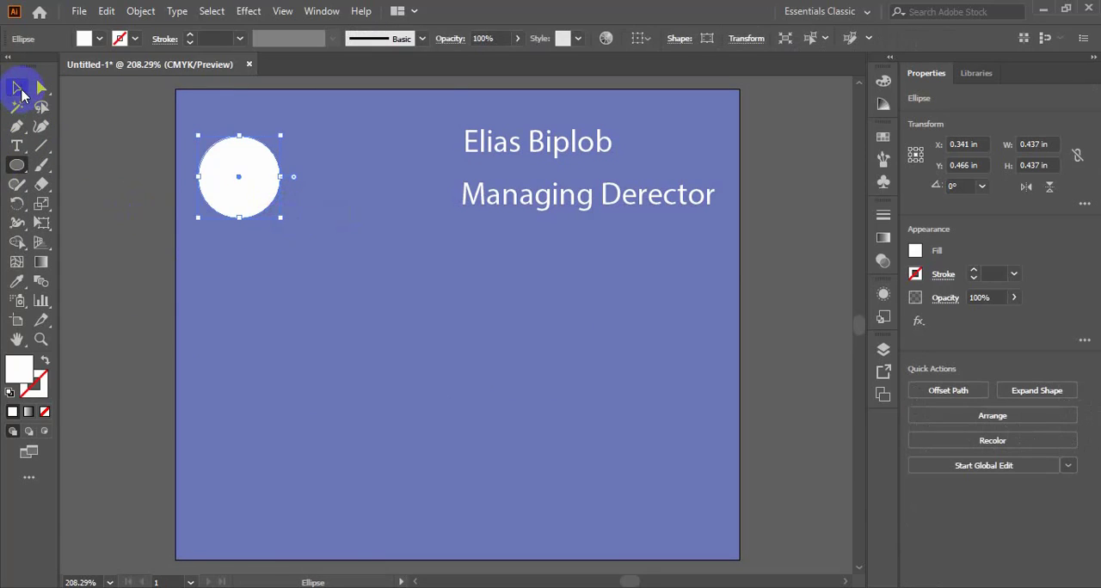
left_click(266, 176)
left_click_drag(267, 177, 287, 172)
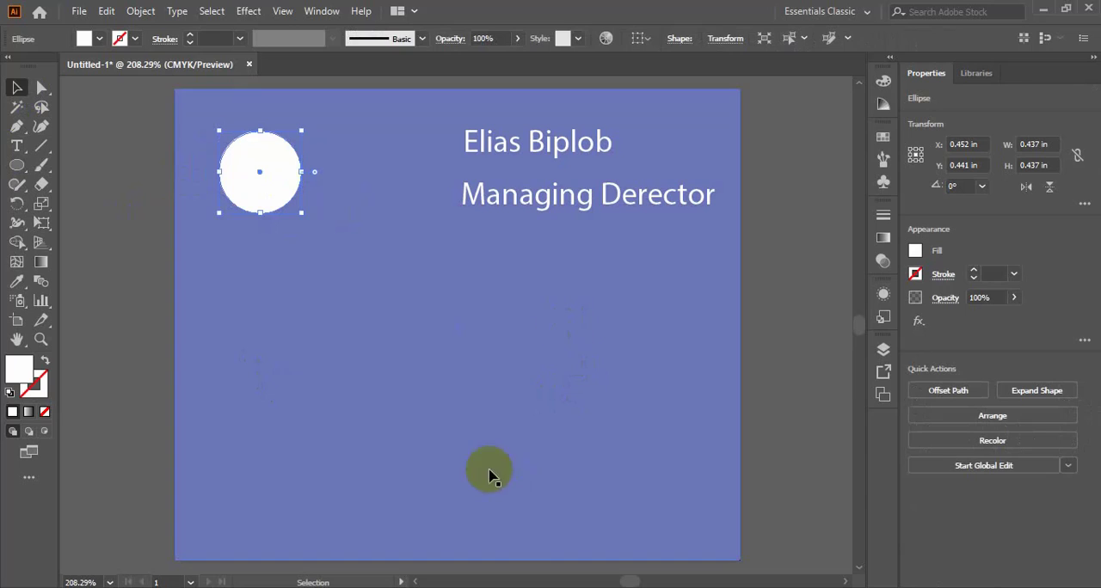
- Start a 12 pt text line in the lower part of the card with the address's house and road numbers
left_click(17, 145)
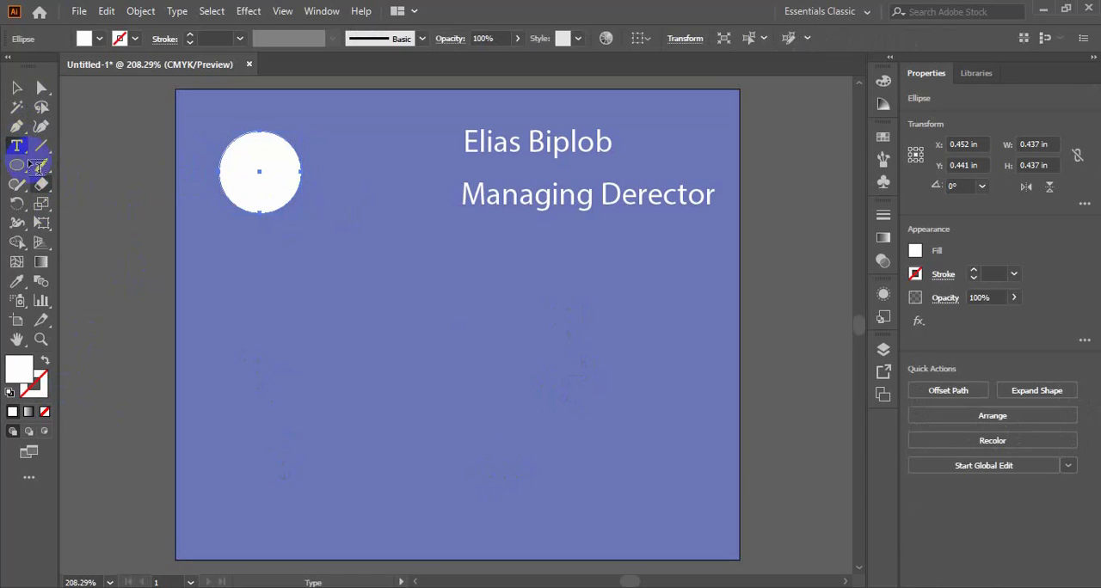
left_click(278, 449)
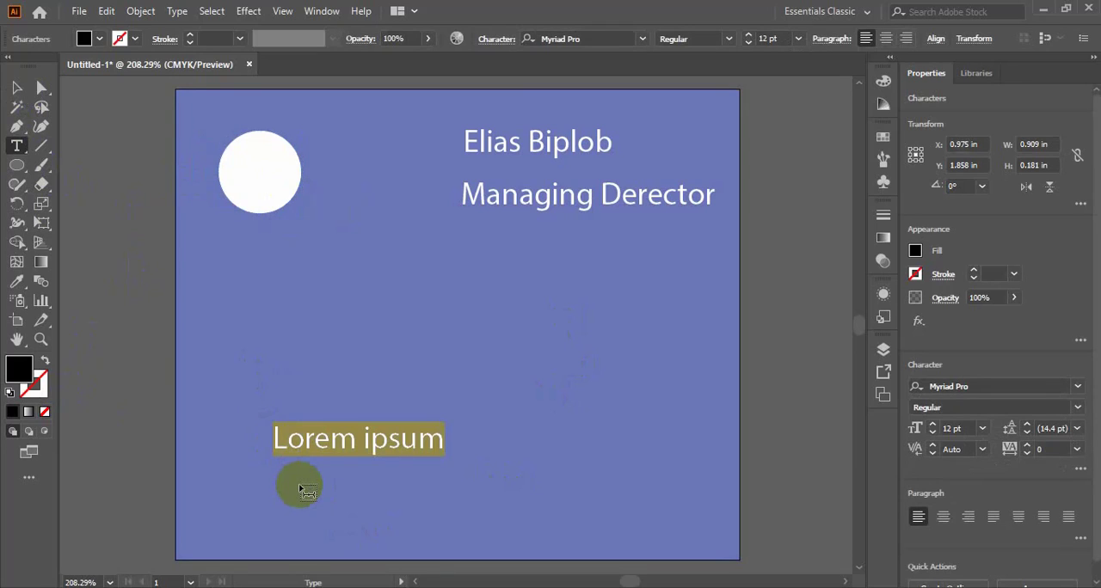
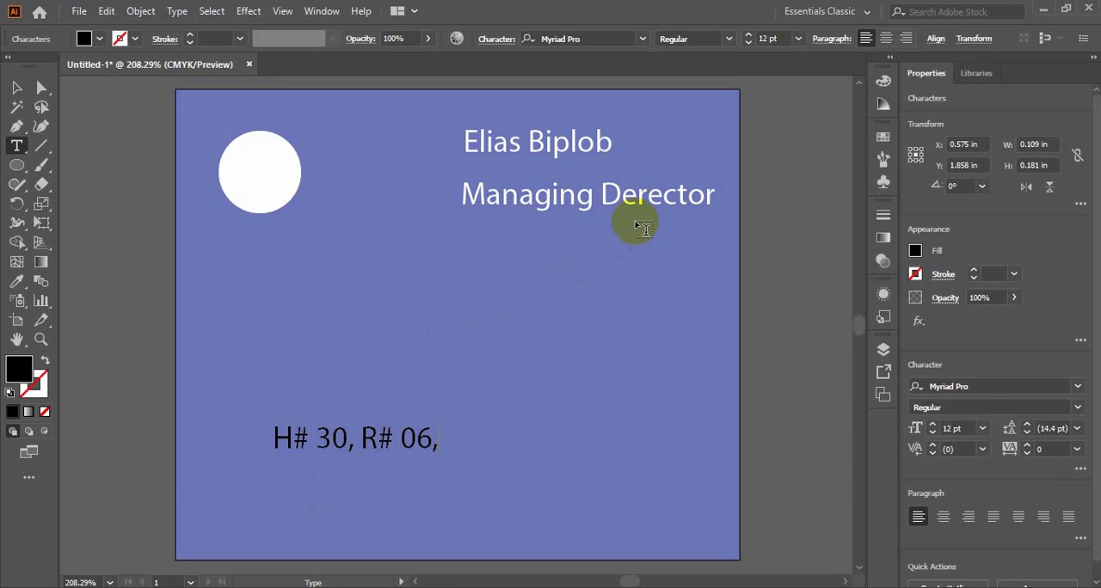
- Correct the spelling of the job title to "Managing Director"
left_click(637, 197)
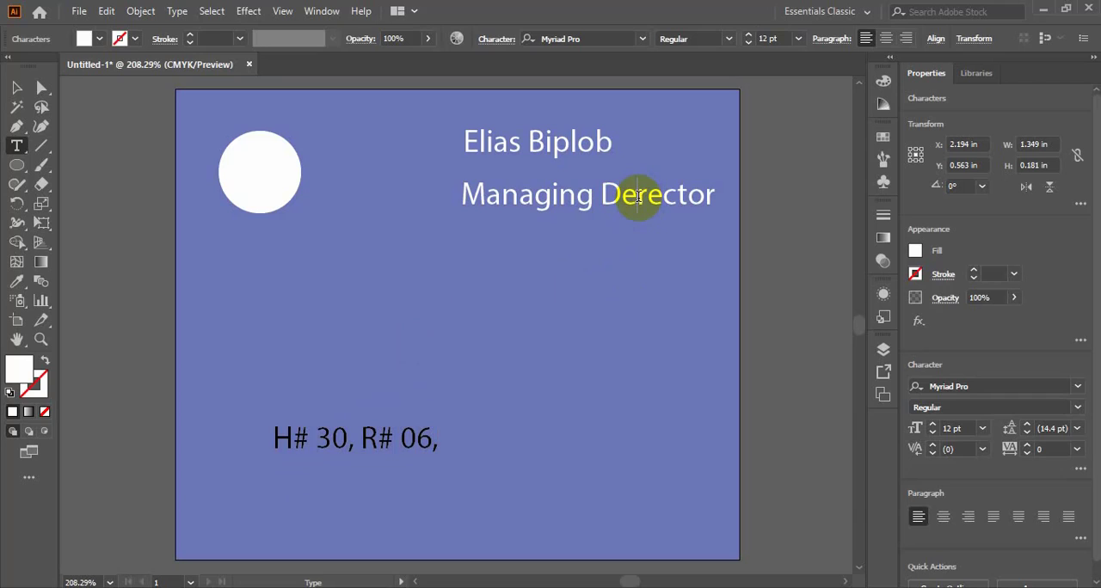
key("BackSpace")
type("i")
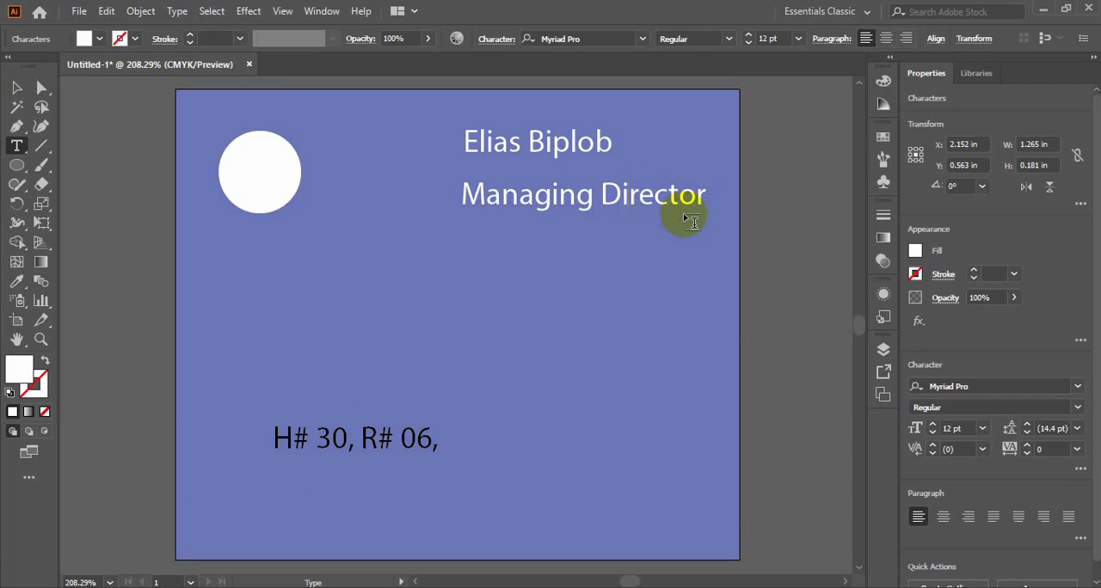
- Continue the address line after the road number with the section number and a comma
double_click(447, 445)
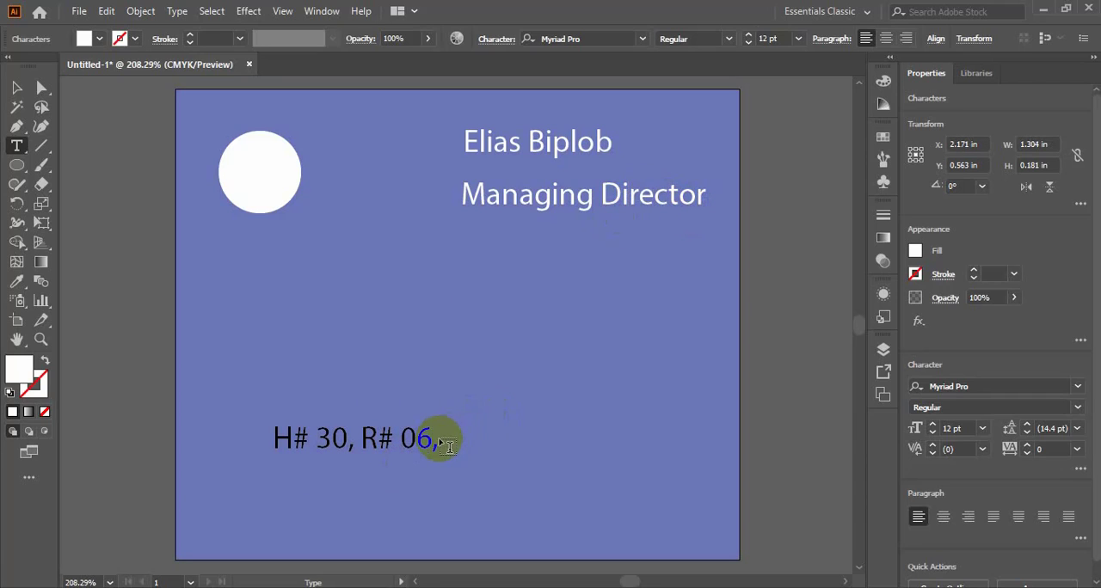
left_click(438, 440)
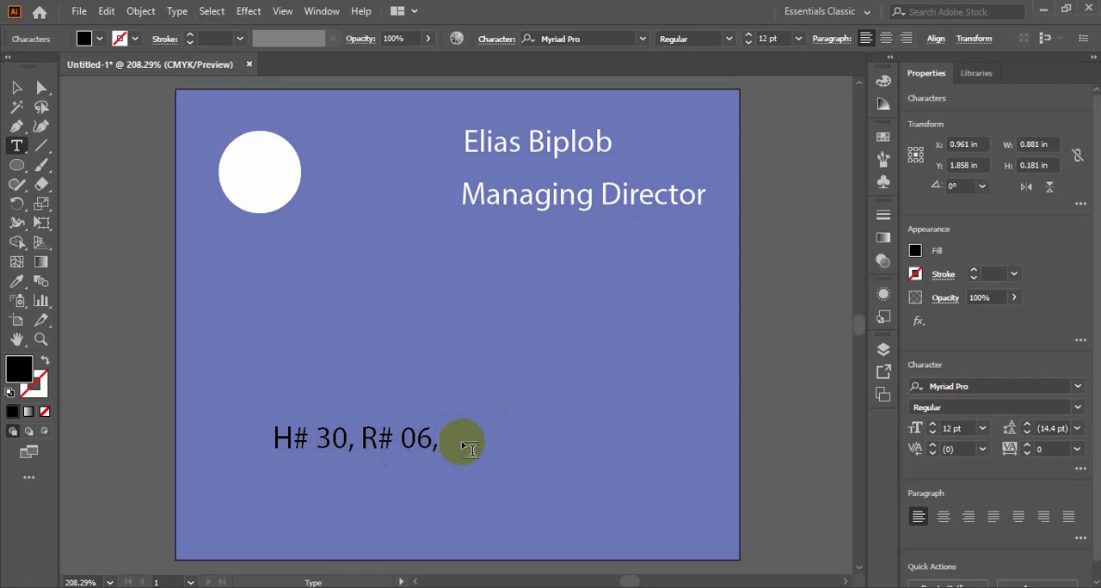
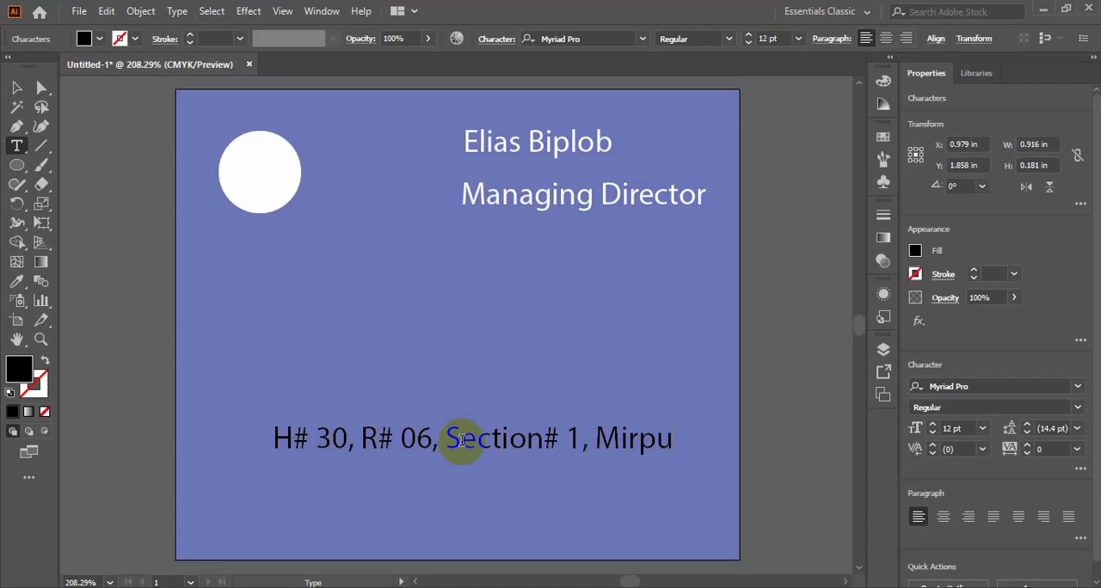
- Complete the address line with the area, the city and the postal code
key("BackSpace")
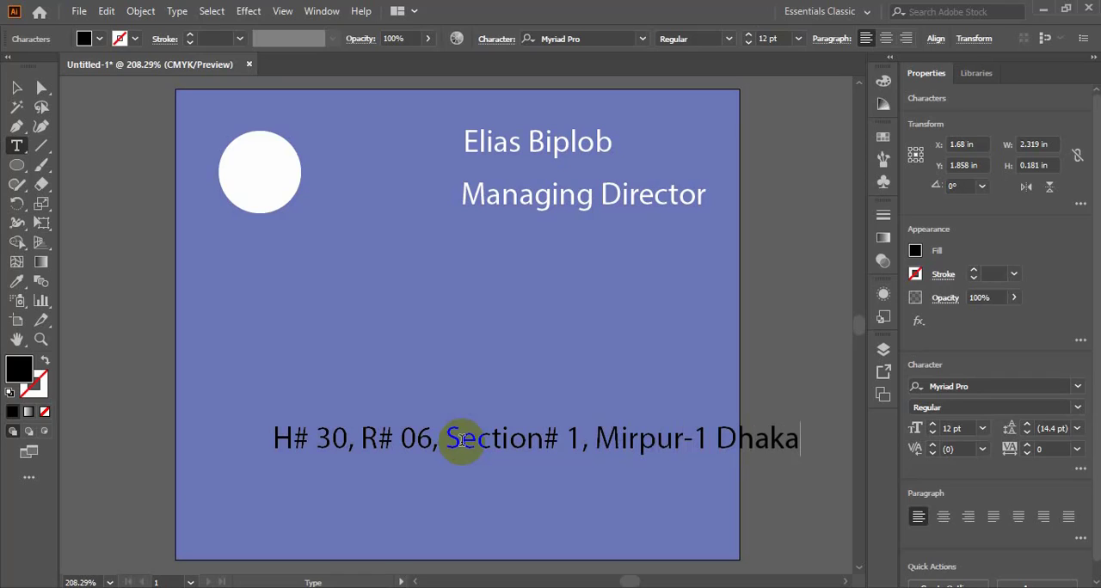
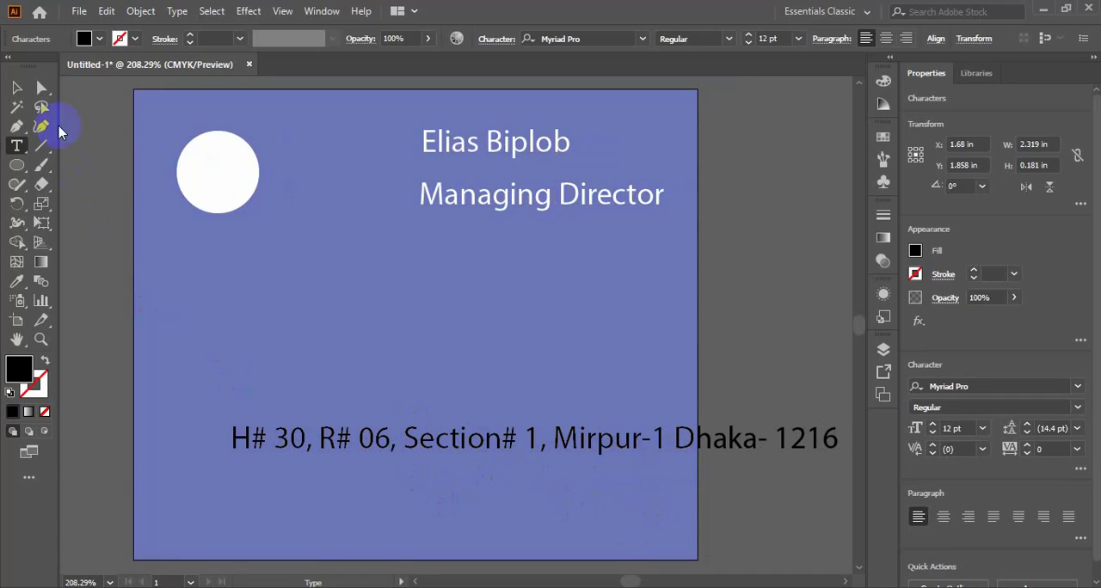
- Break the address into two lines so that the second line starts with the area name
left_click(17, 87)
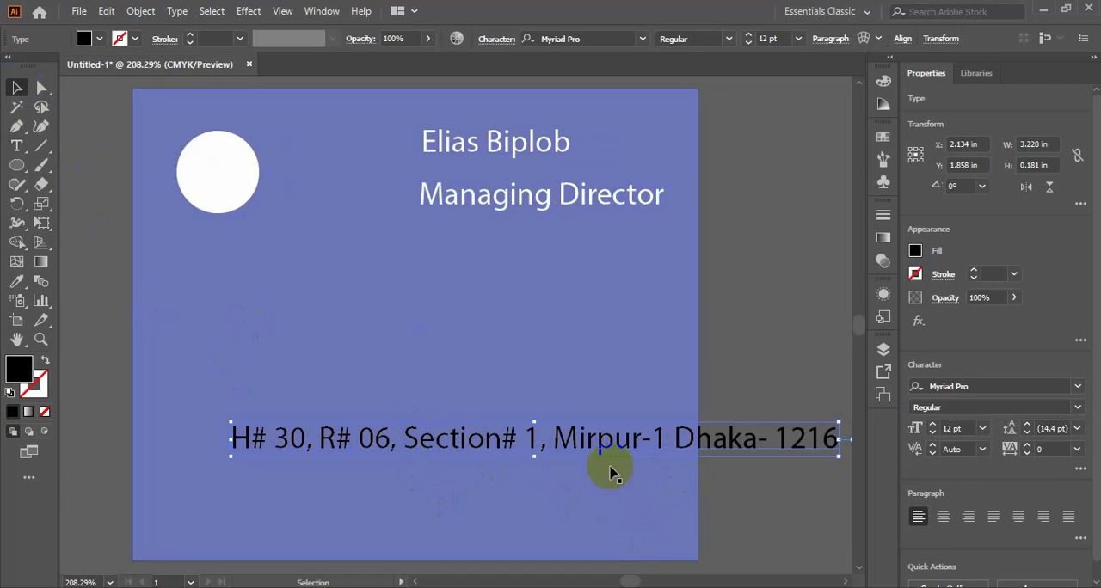
left_click(26, 152)
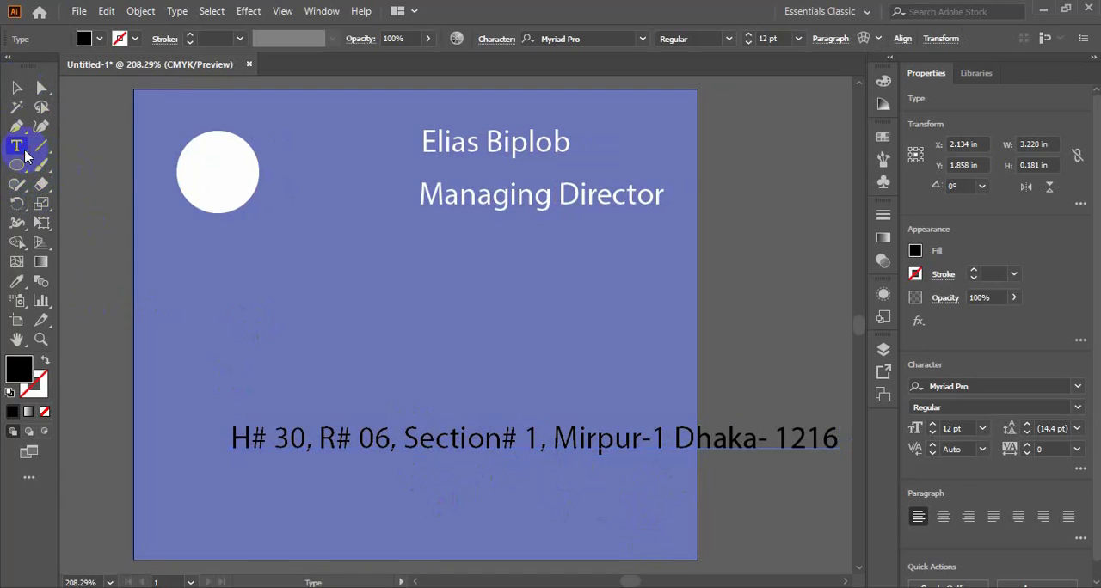
left_click(560, 437)
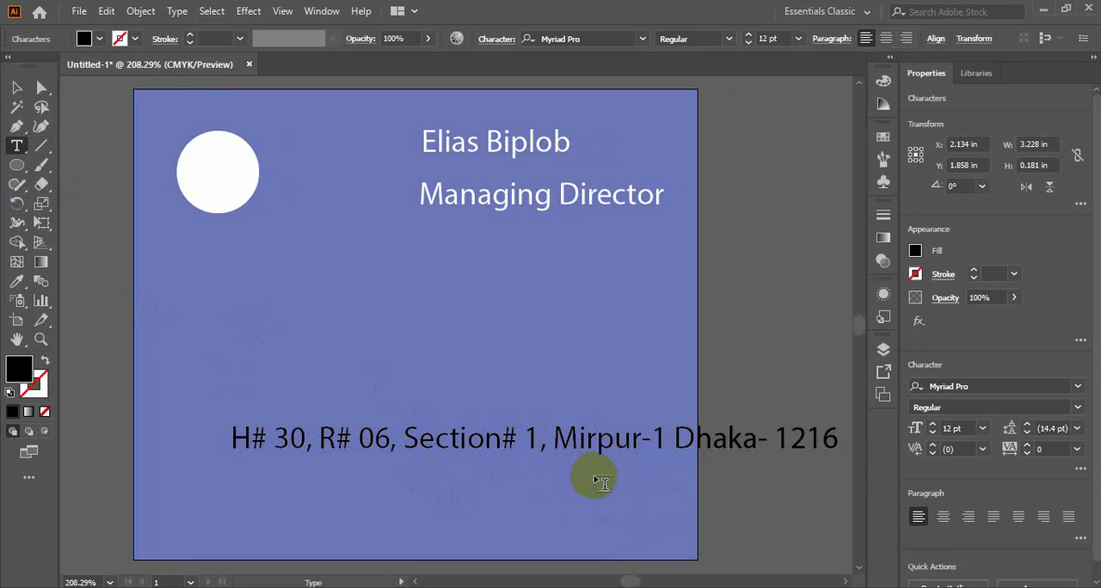
key("Return")
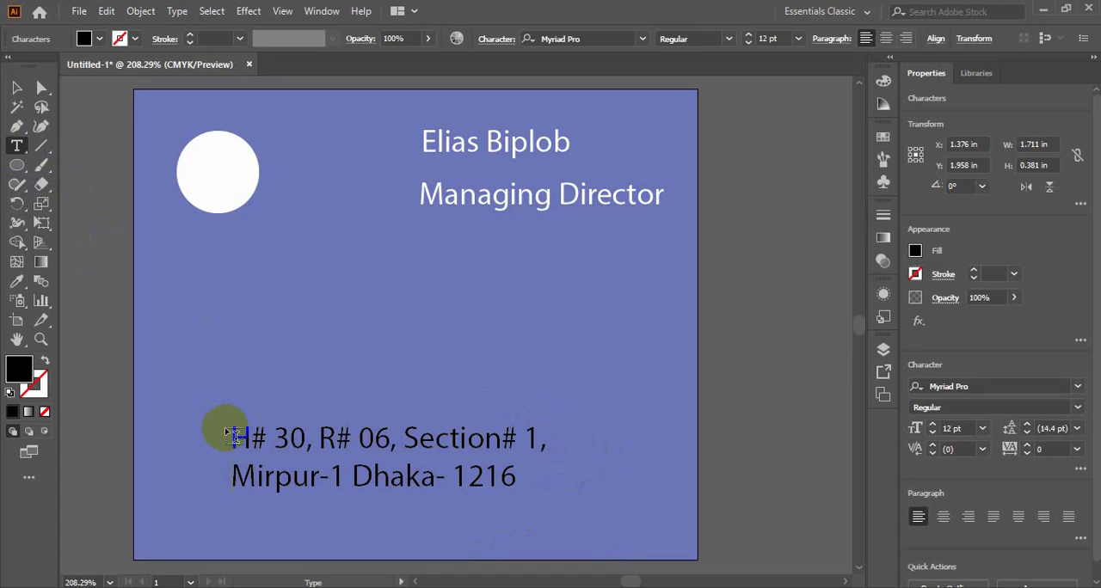
left_click_drag(225, 428, 300, 387)
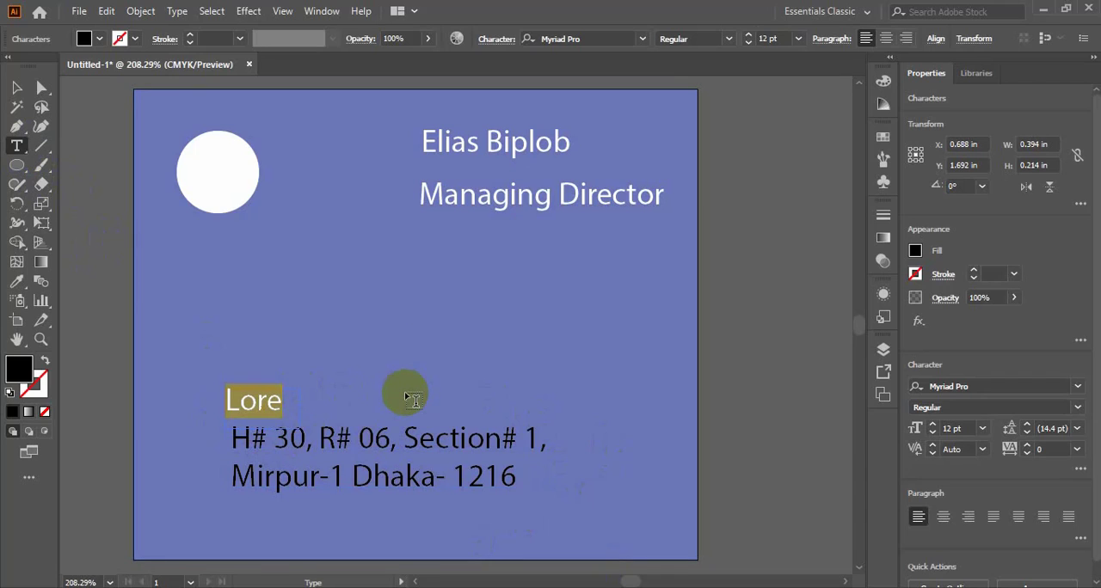
key("BackSpace")
left_click(18, 147)
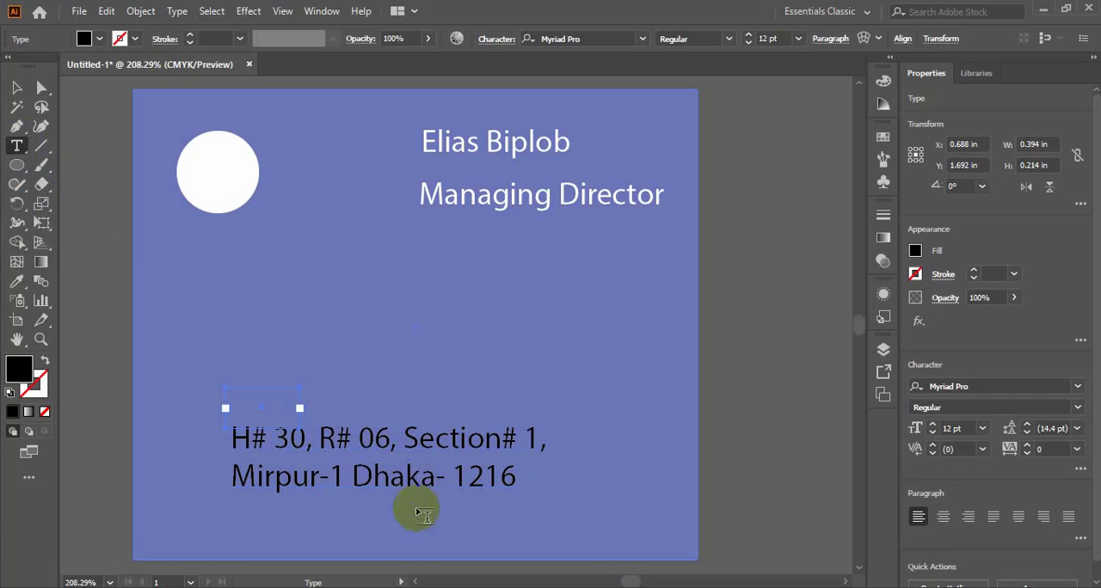
- Try white, FFFFFF, and a few other fill colours for the whole two-line address in the Color Picker
left_click(354, 441)
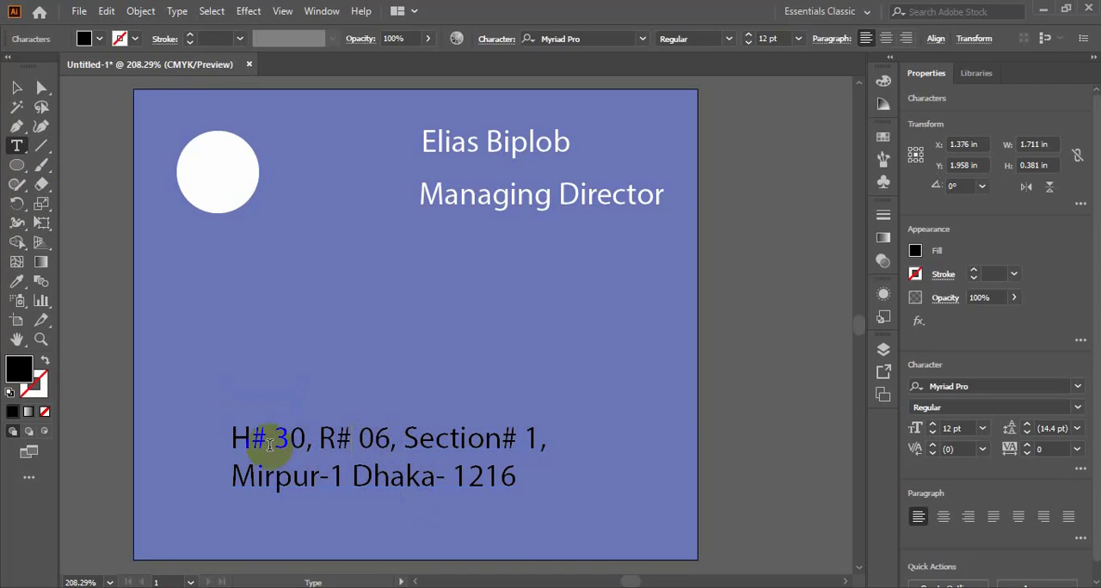
left_click_drag(233, 437, 535, 488)
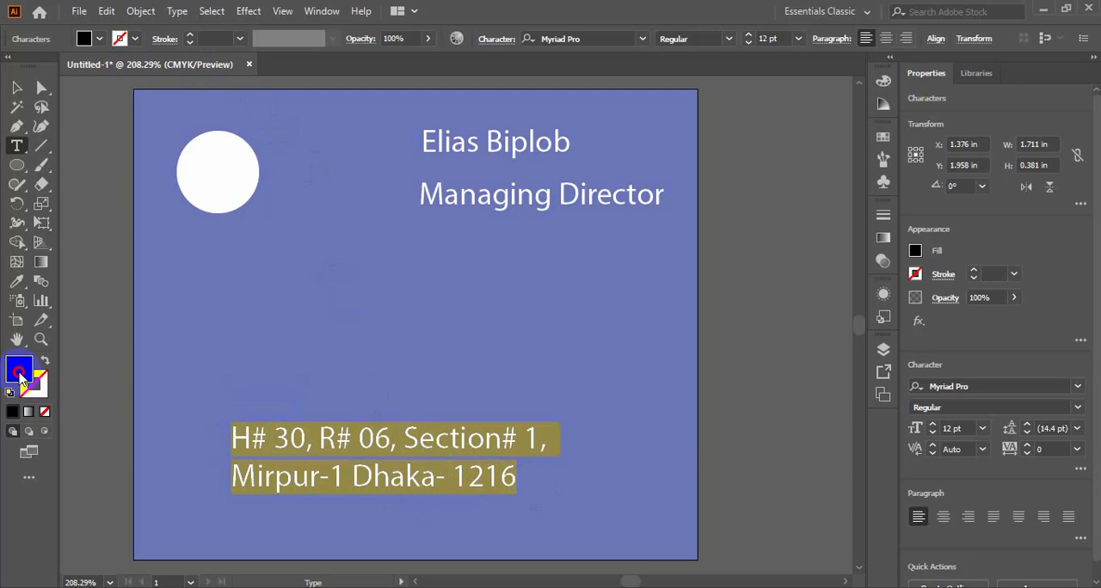
double_click(22, 379)
left_click_drag(381, 233, 344, 203)
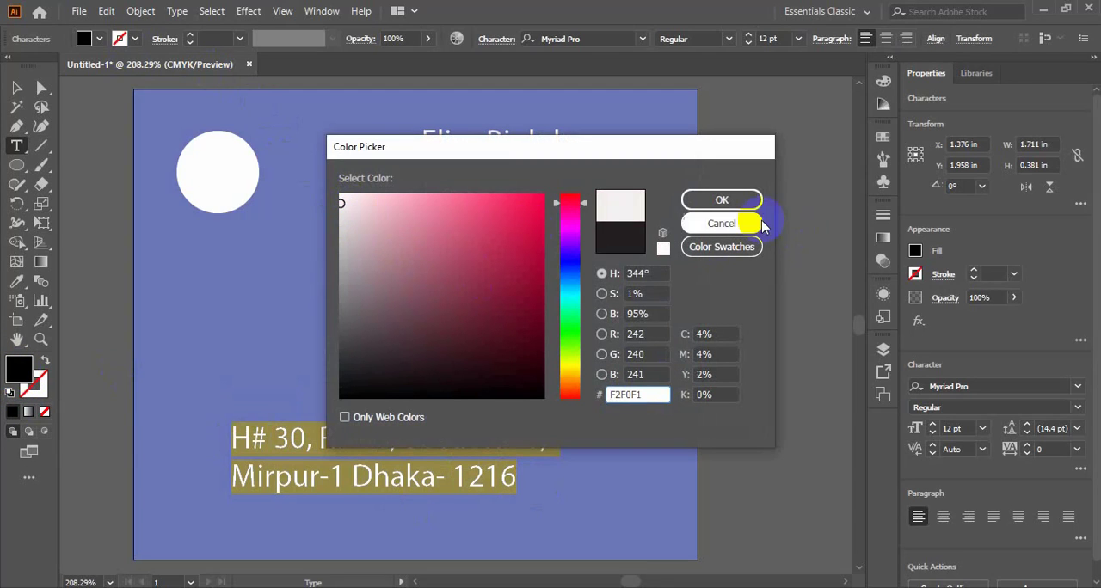
left_click_drag(400, 222, 327, 177)
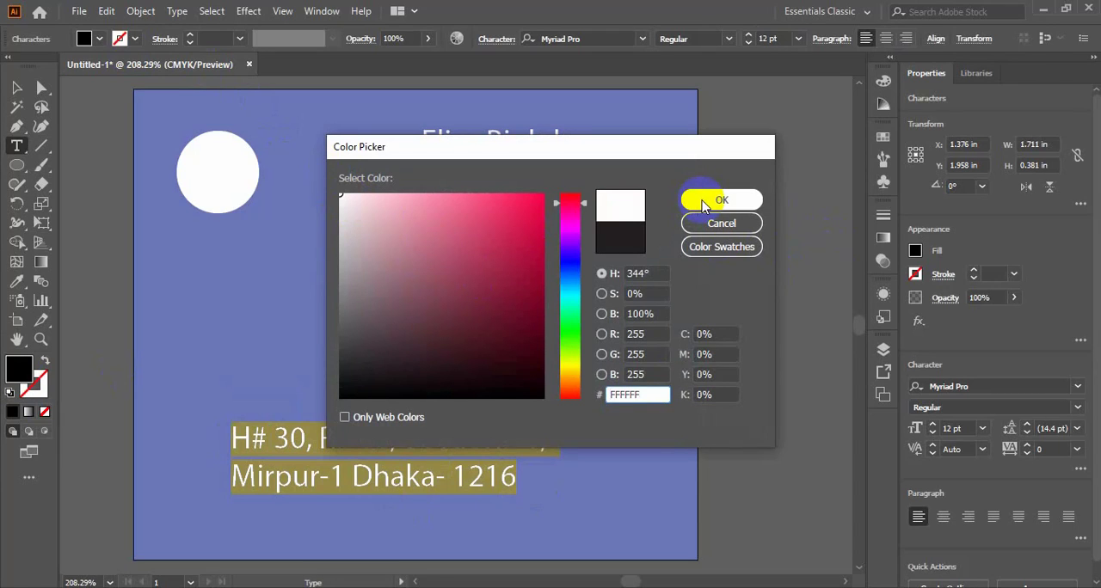
left_click_drag(363, 208, 324, 180)
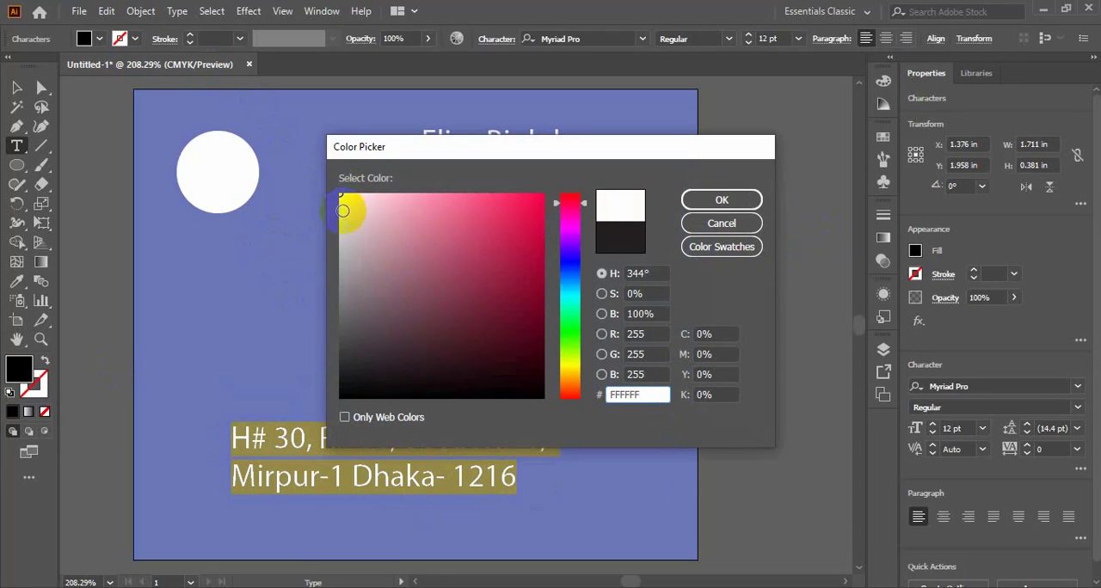
left_click(643, 395)
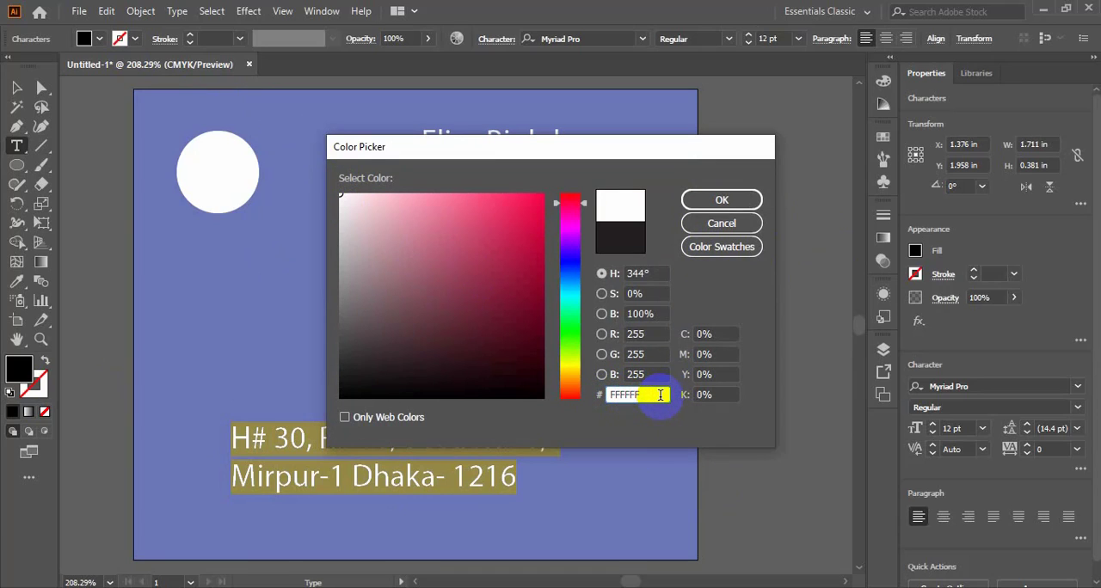
left_click(475, 272)
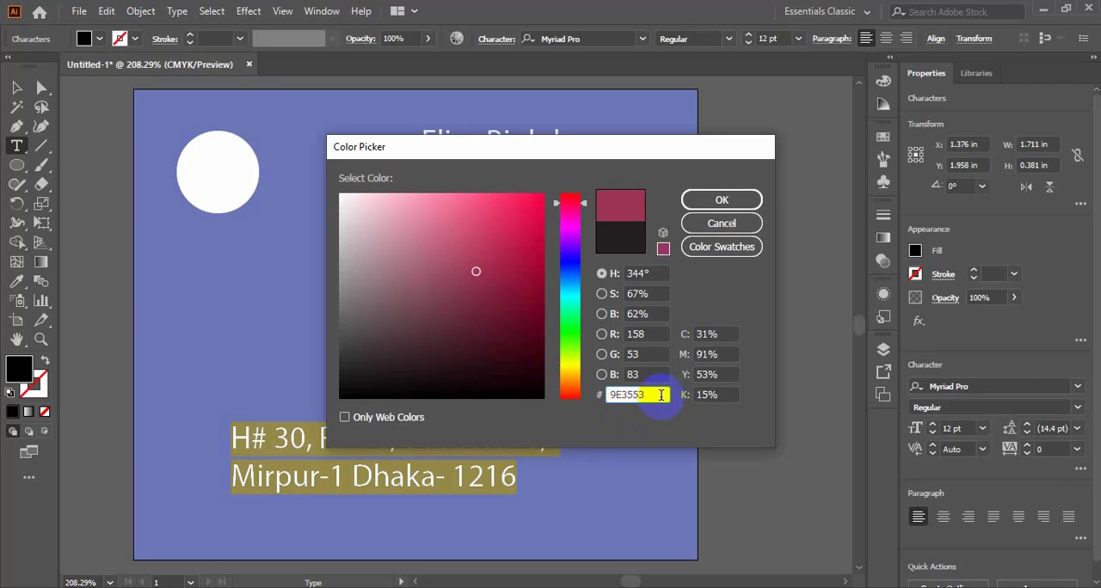
left_click(384, 319)
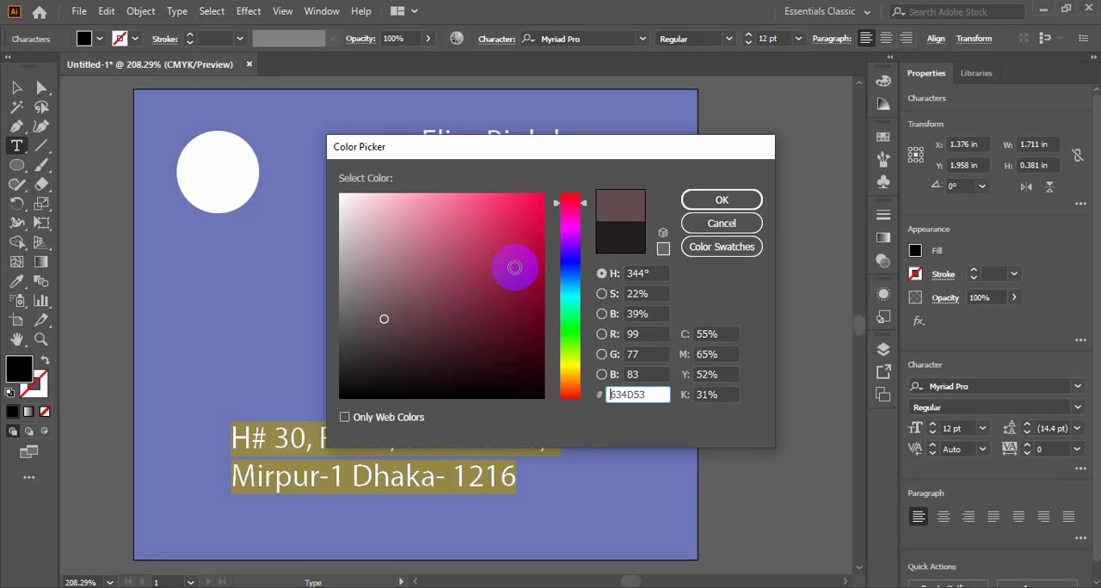
left_click(723, 225)
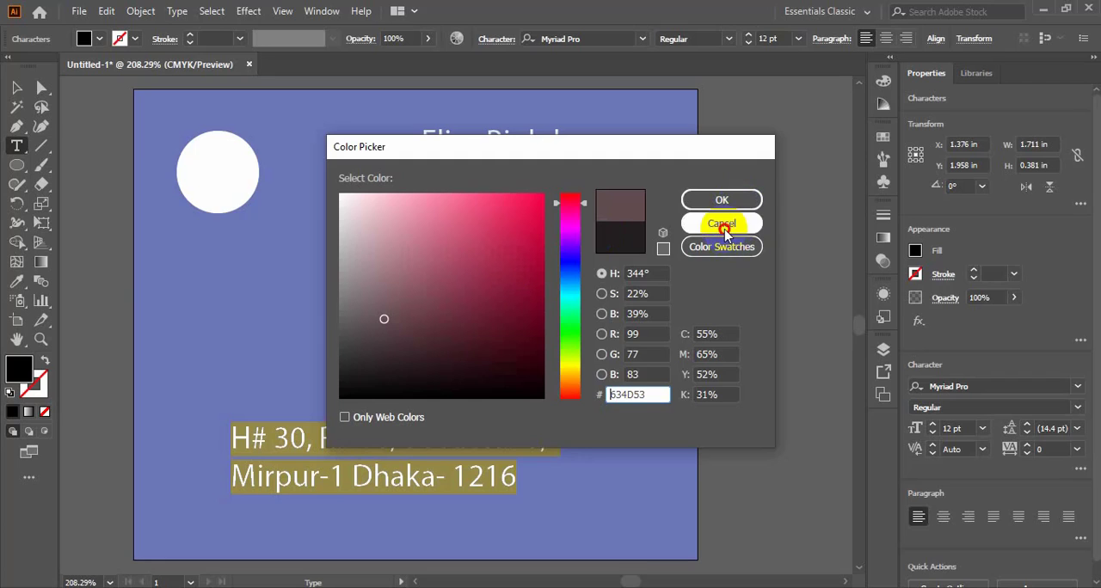
- Inspect the hex code of the background rectangle's fill in the Color Picker without changing the colour
left_click(17, 87)
left_click(168, 191)
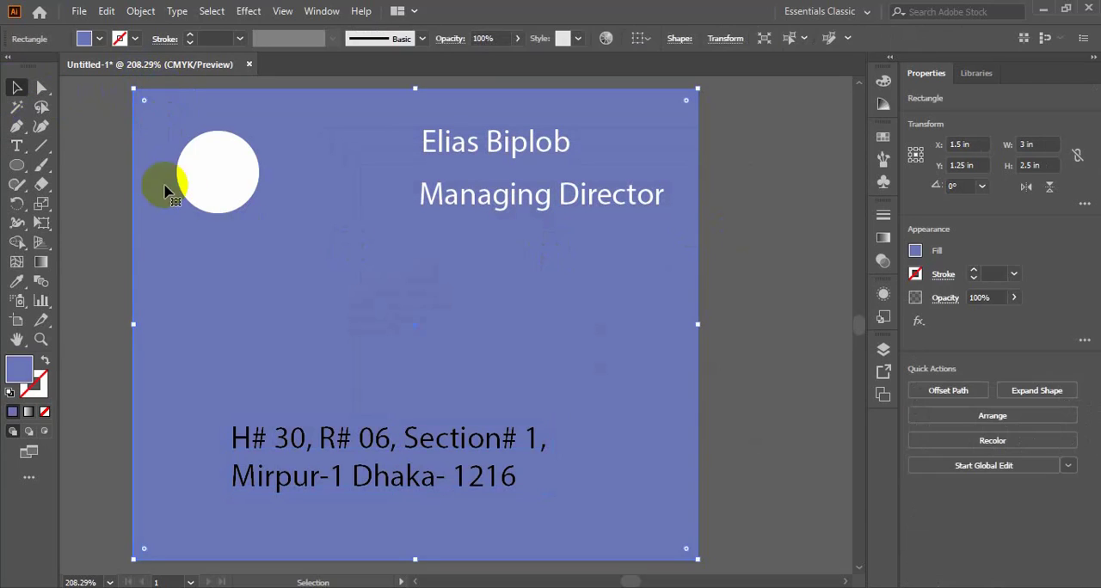
double_click(19, 368)
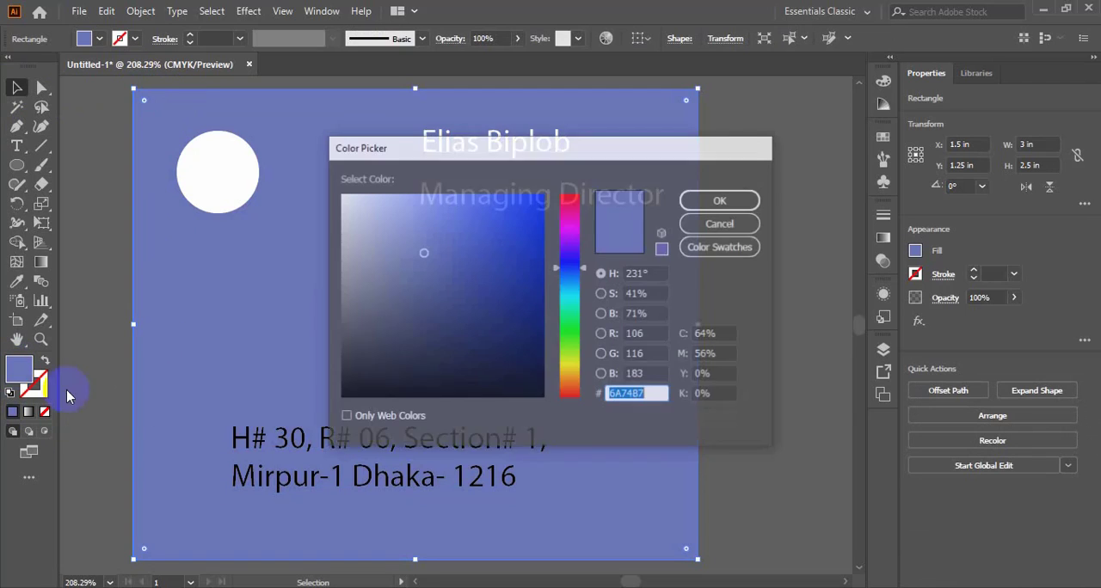
double_click(660, 394)
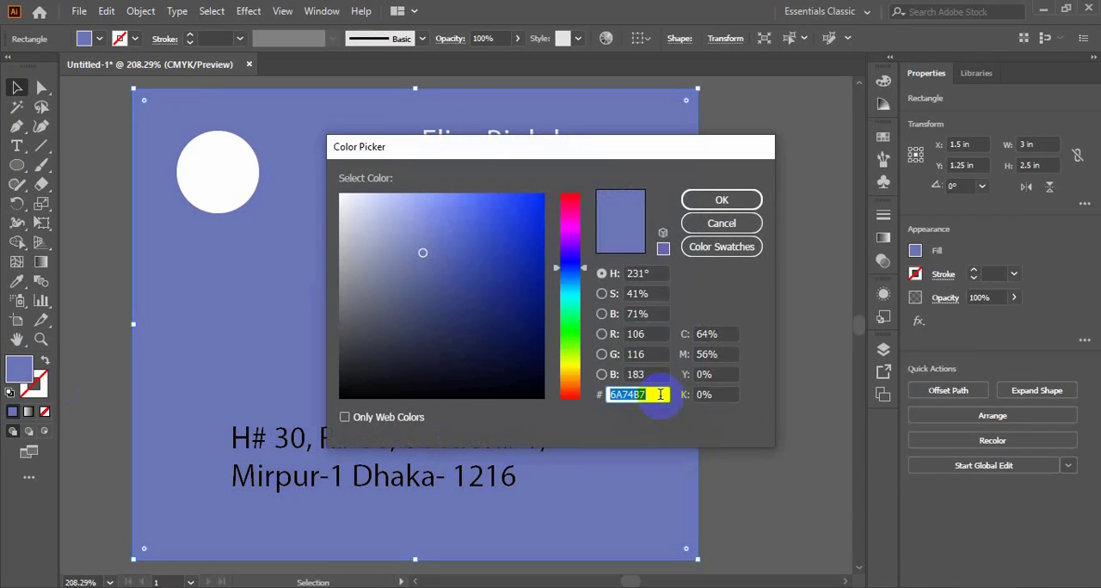
left_click(721, 223)
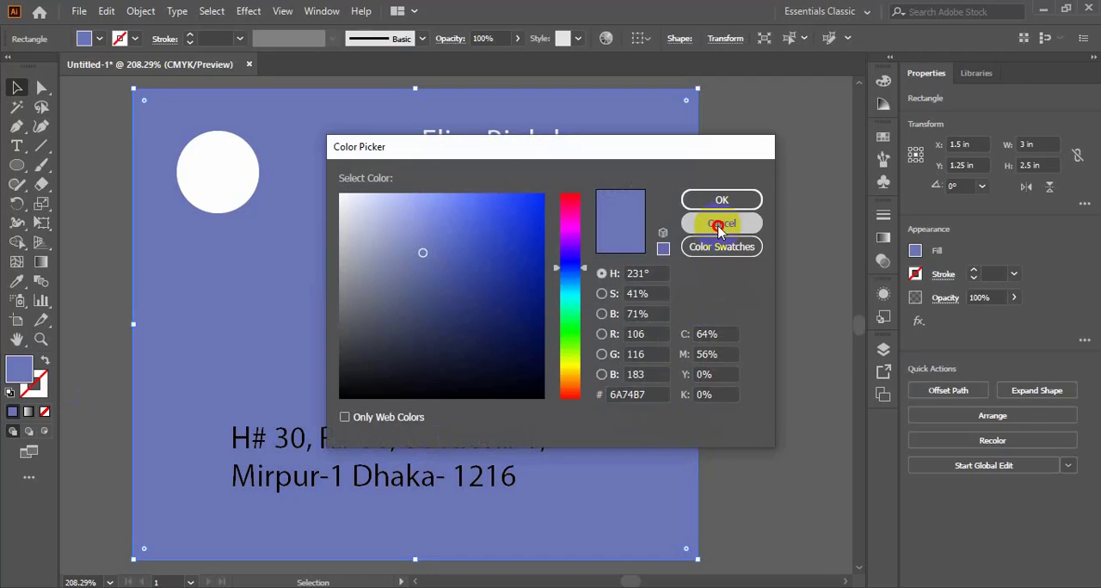
left_click_drag(274, 446, 246, 441)
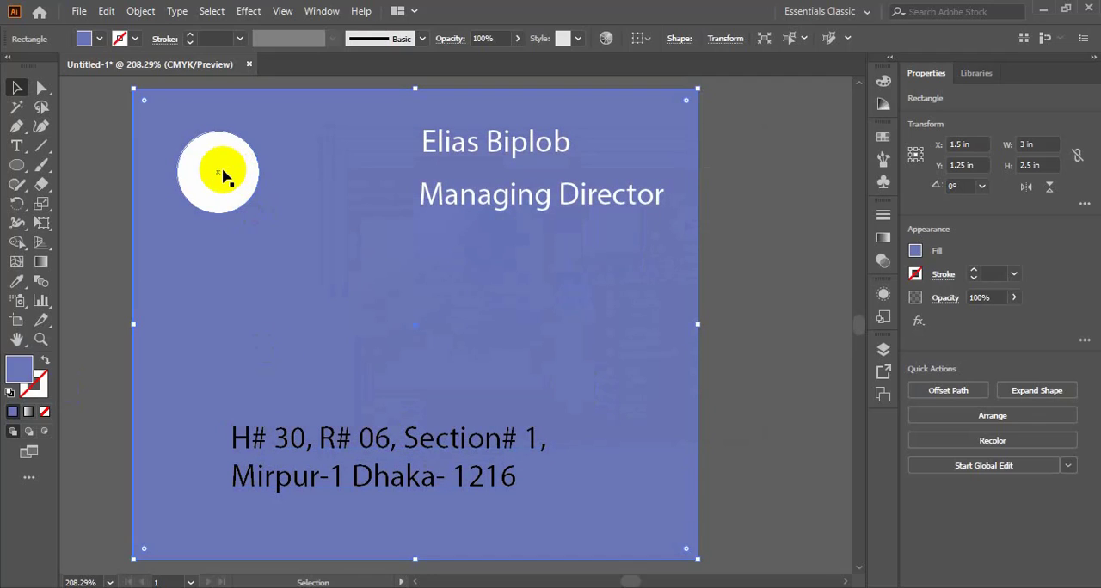
- Select the white circle and activate the Type tool
left_click(223, 173)
left_click(16, 146)
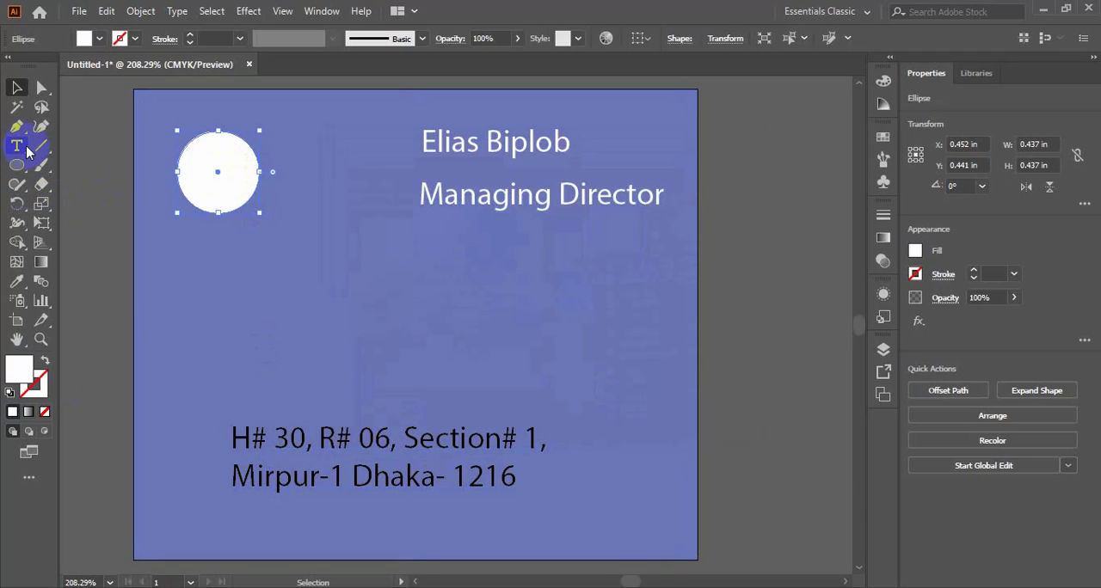
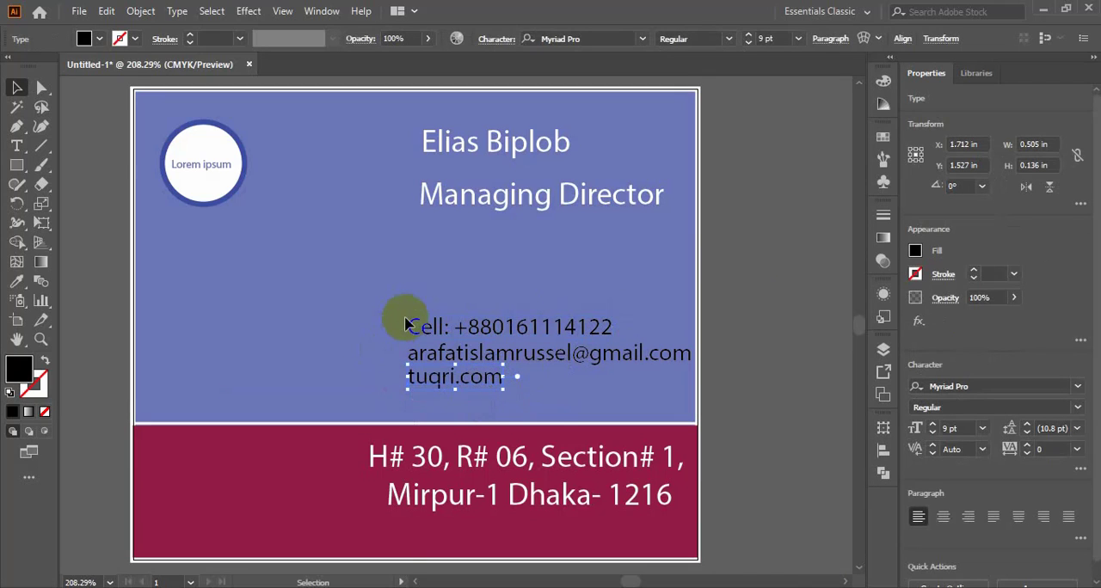
- Distribute the three contact lines by vertical centres, align their left edges, and move them down to about X 2.18 in, Y 1.50 in
left_click_drag(399, 307, 478, 402)
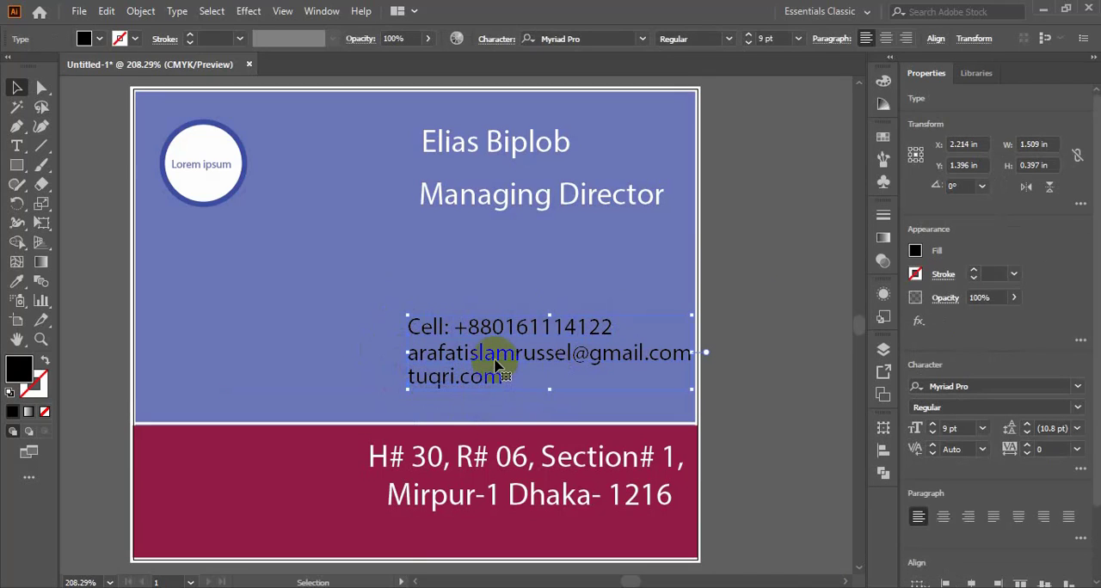
left_click(883, 452)
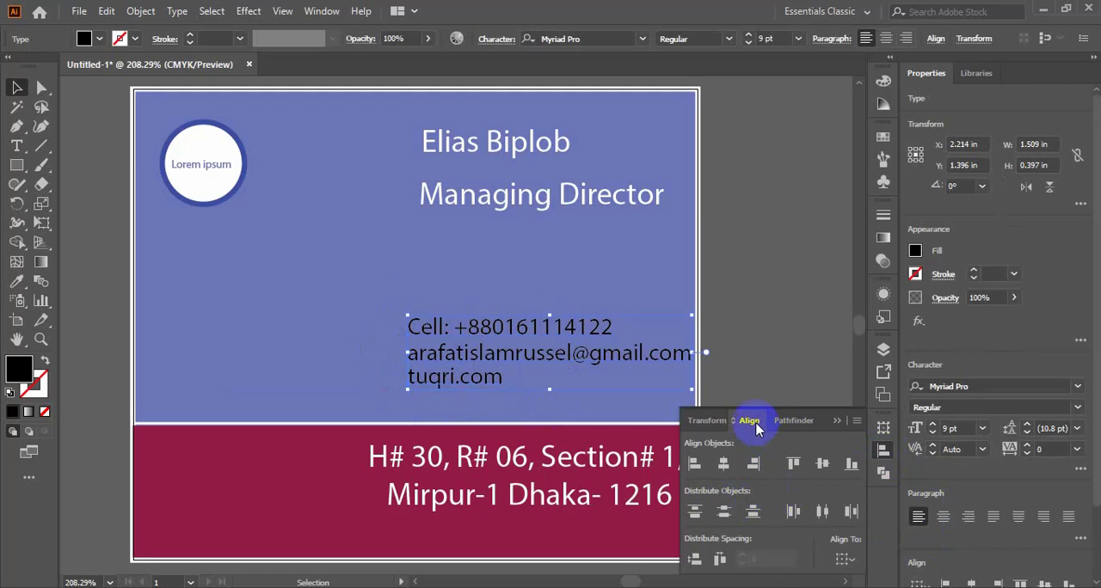
left_click(725, 513)
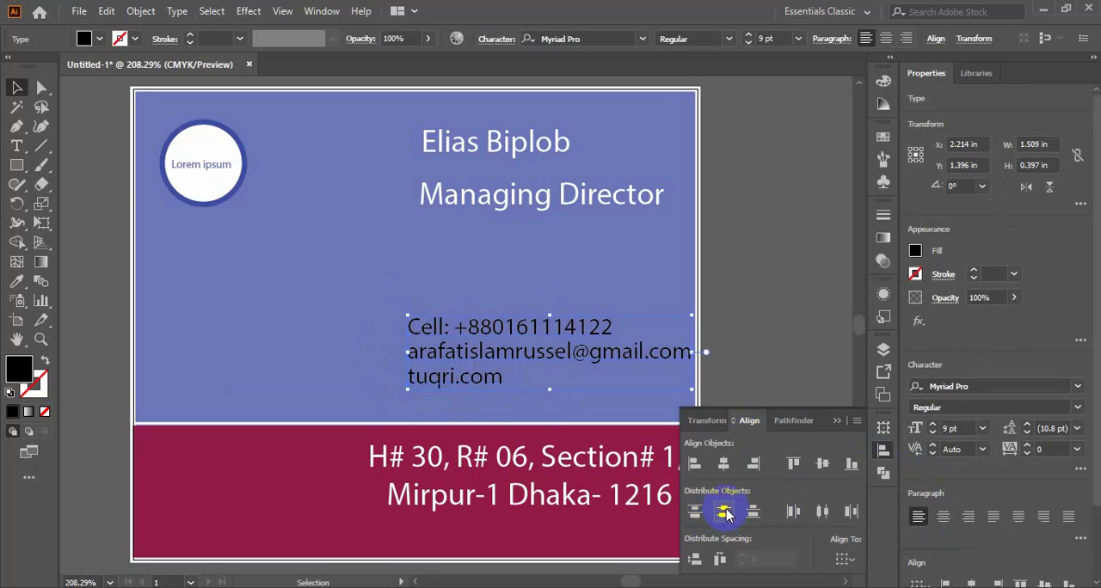
left_click(693, 464)
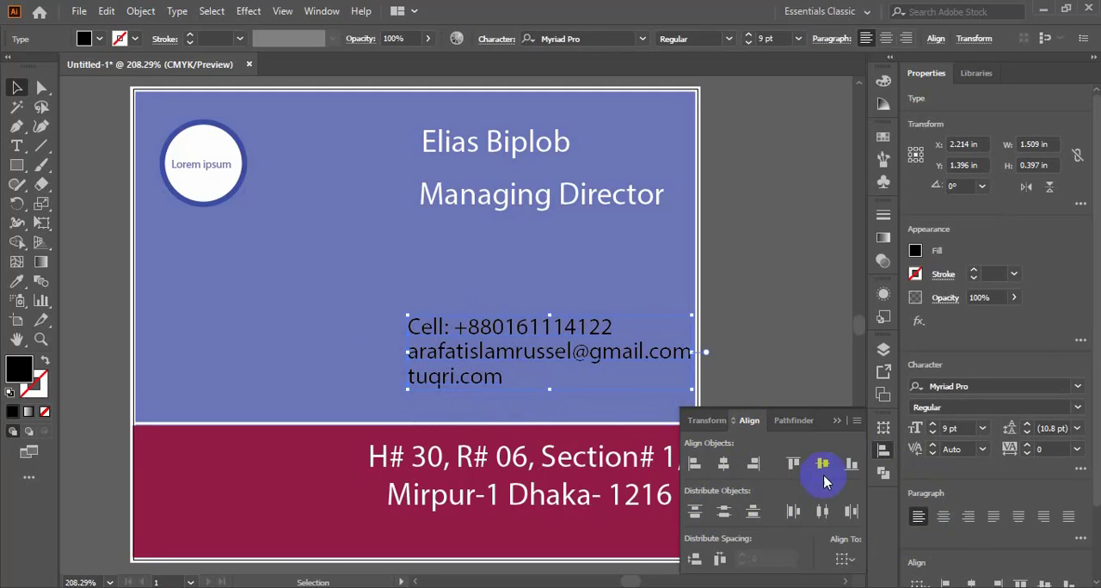
left_click(841, 423)
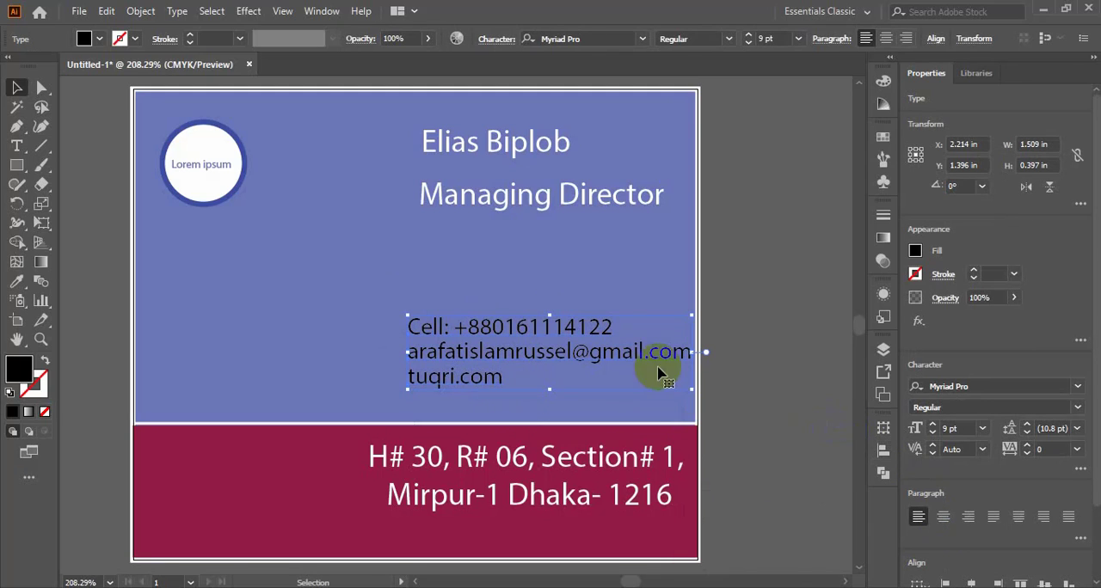
left_click_drag(565, 319, 560, 347)
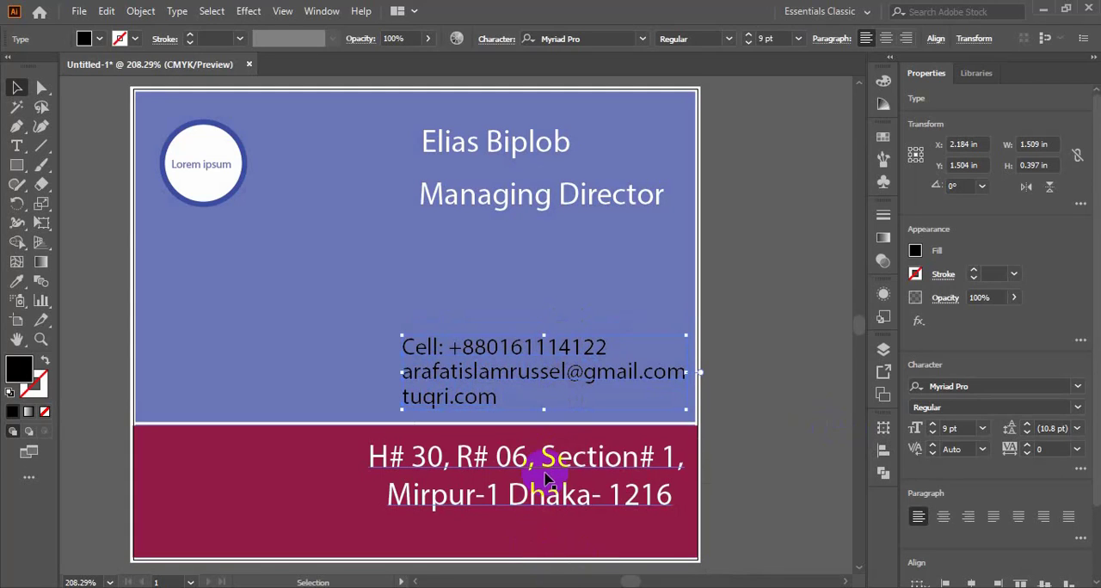
- Move the two-line address into the middle of the maroon band and centre-align it horizontally with the band rectangle
left_click_drag(553, 467, 443, 487)
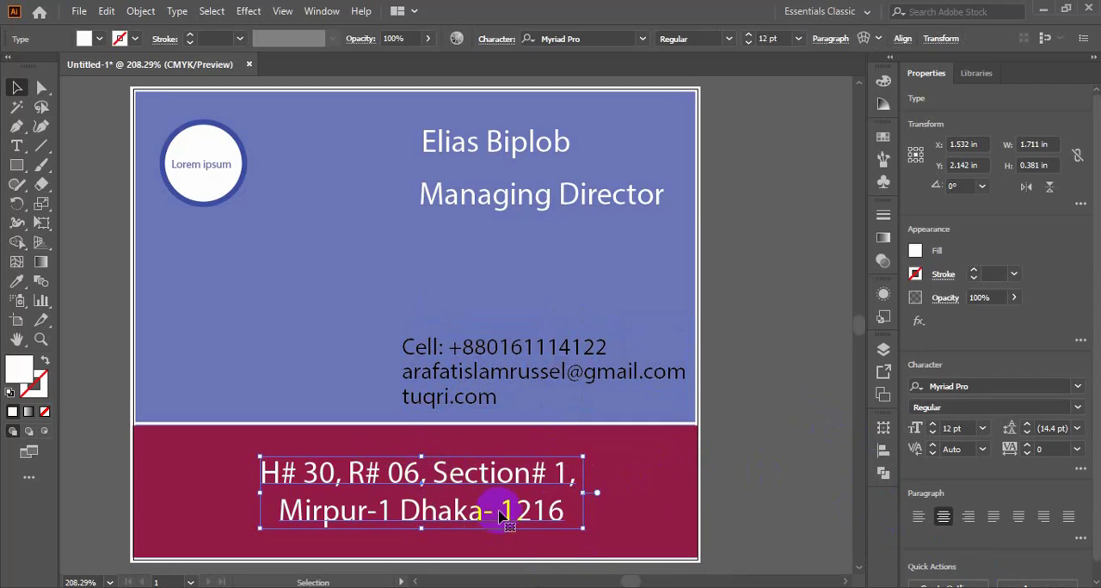
left_click(168, 434, "shift")
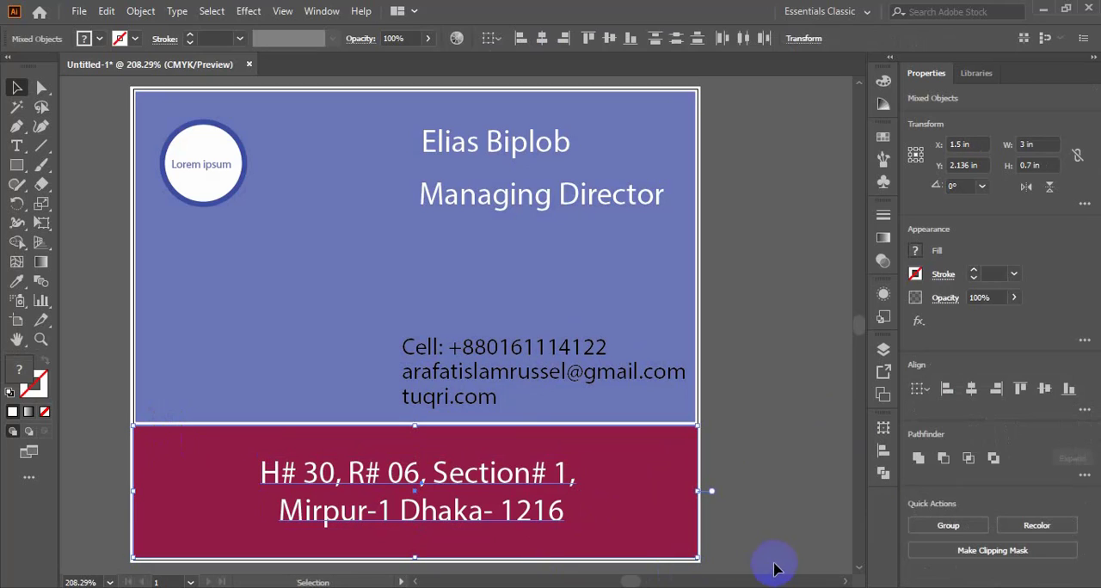
left_click(883, 450)
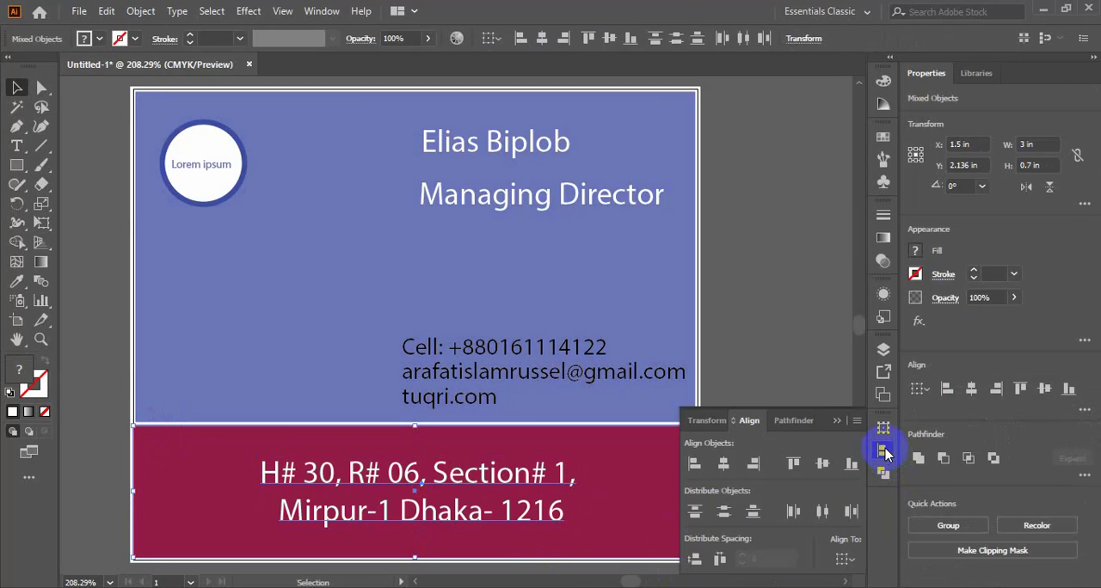
left_click(725, 467)
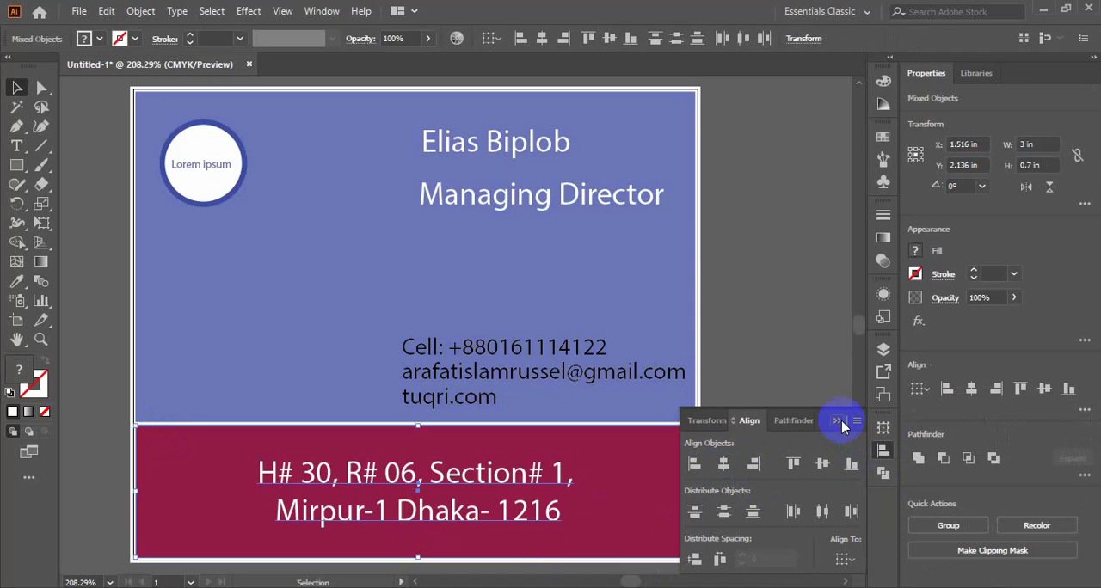
left_click(726, 467)
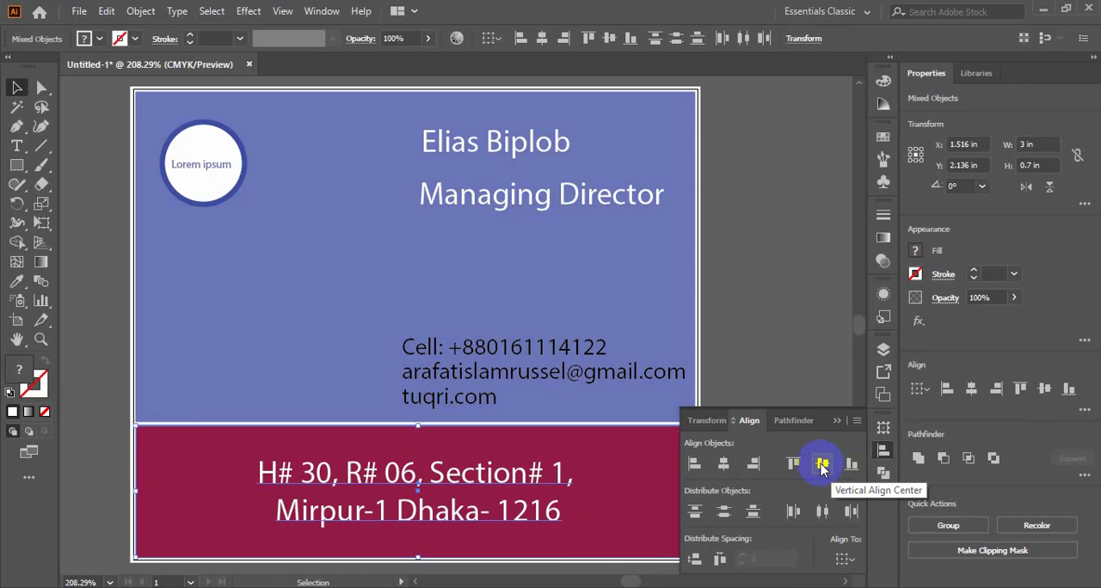
left_click(839, 421)
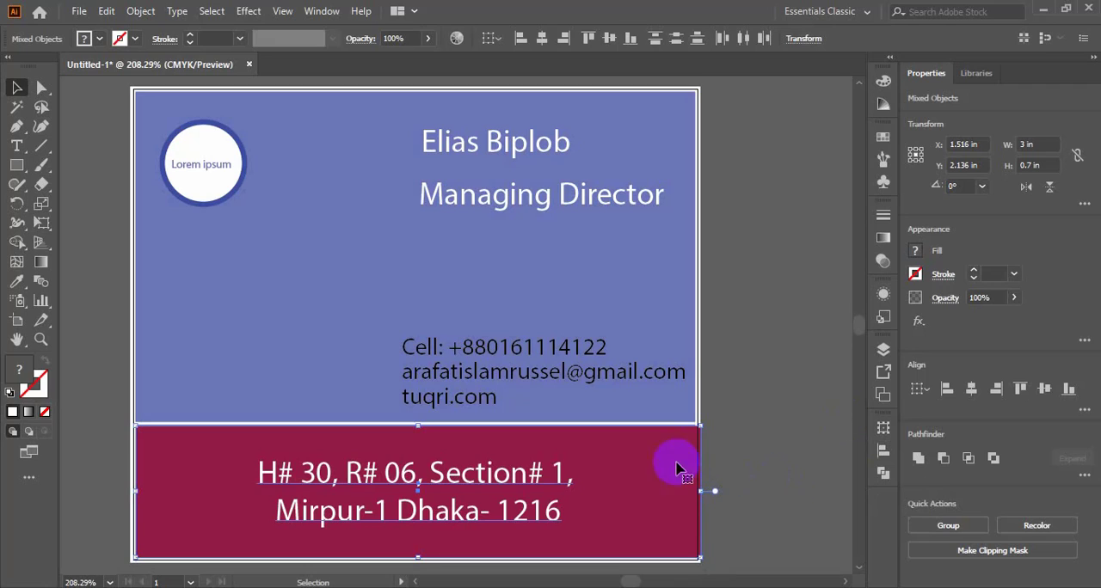
- Move the job title closer under the name, right-align both lines, and shift them to about X 2.23 in, Y 0.35 in
left_click(503, 203)
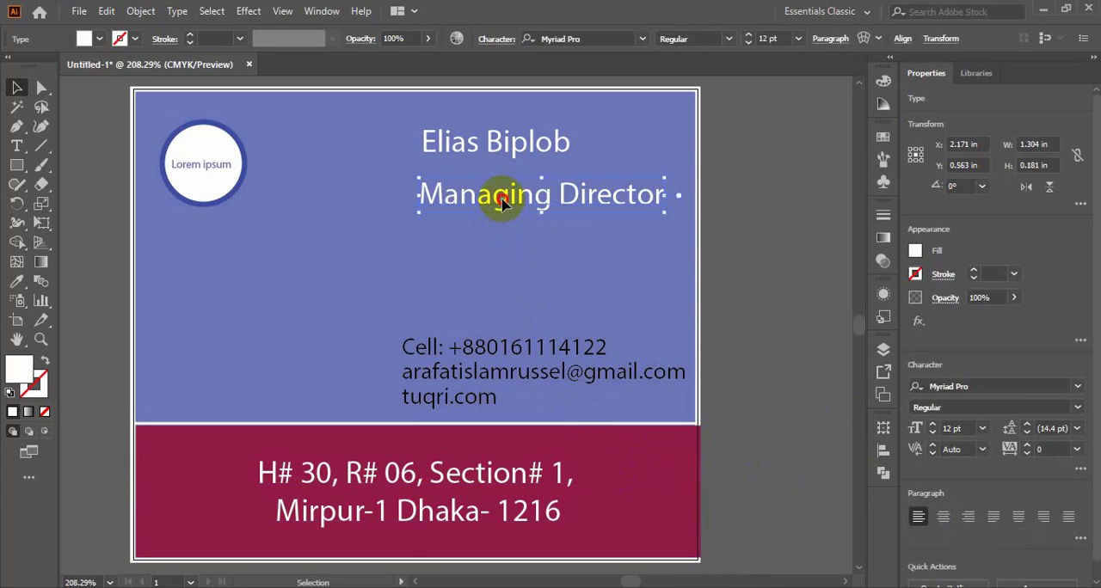
left_click_drag(503, 203, 505, 189)
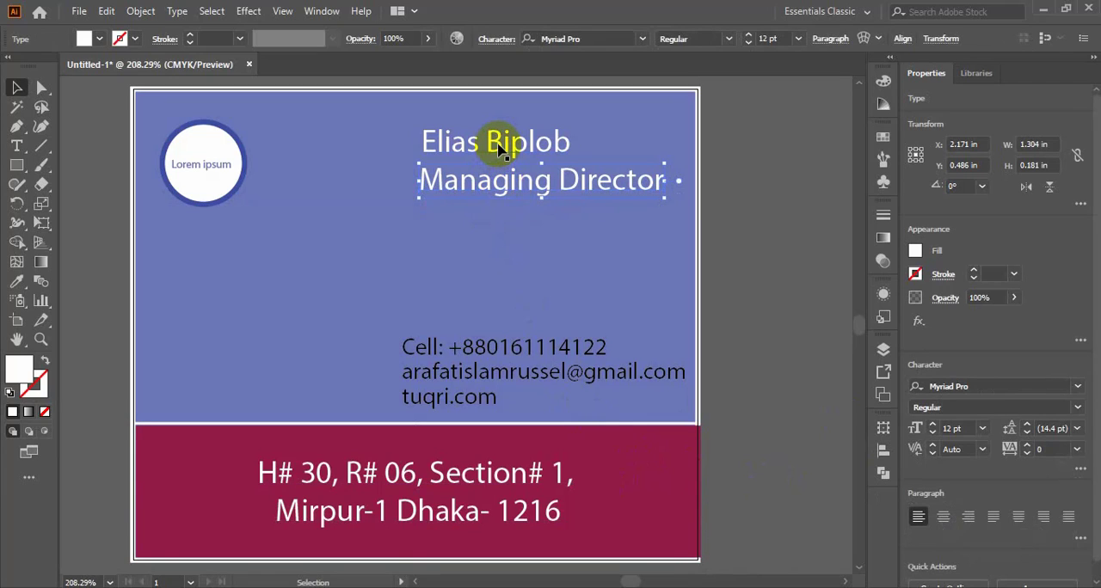
left_click(503, 148, "shift")
left_click(883, 449)
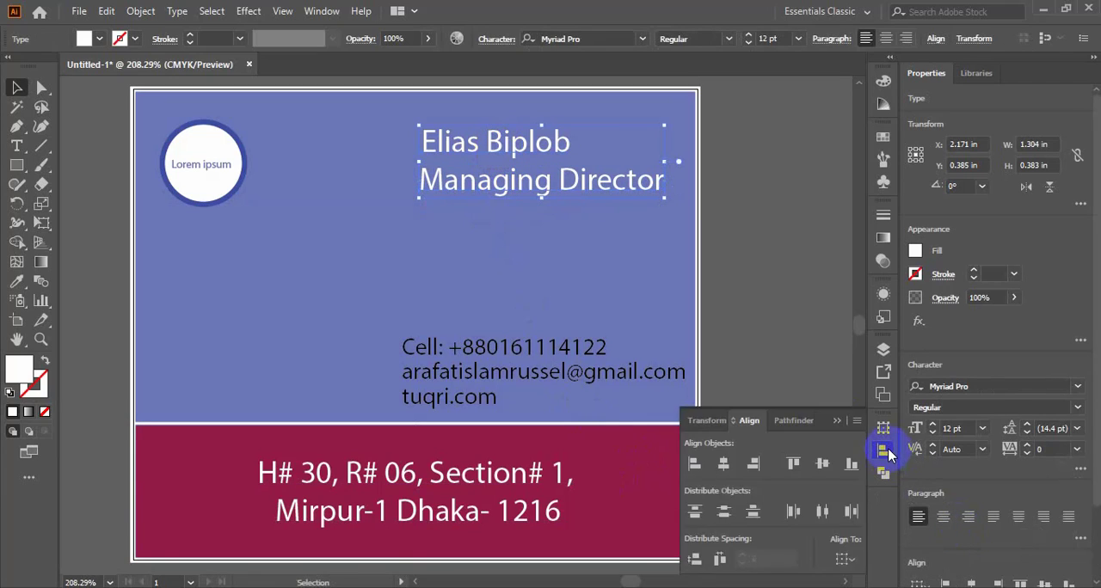
left_click(754, 464)
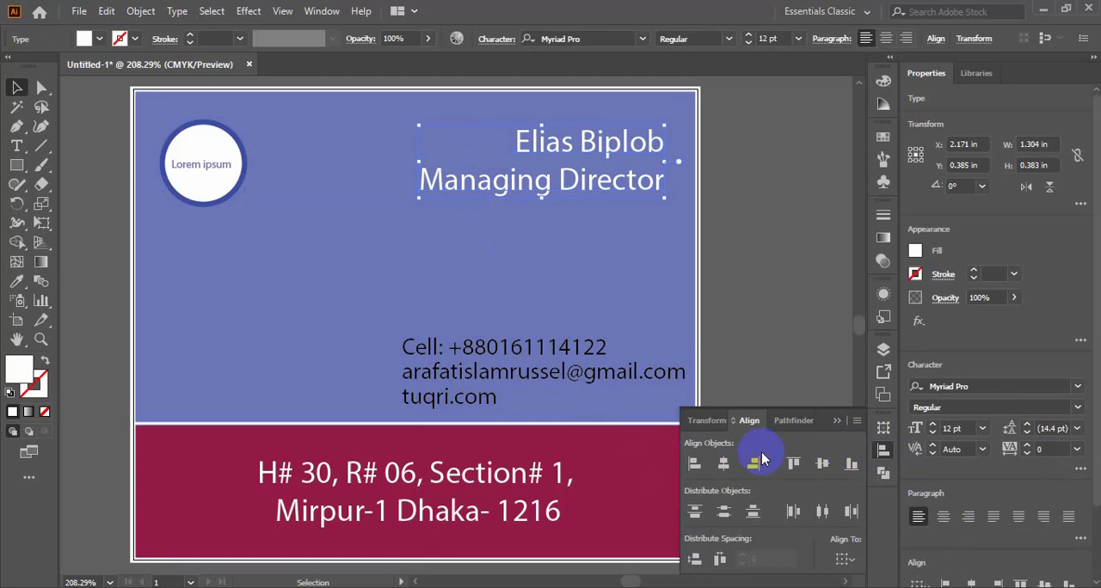
left_click_drag(631, 147, 636, 144)
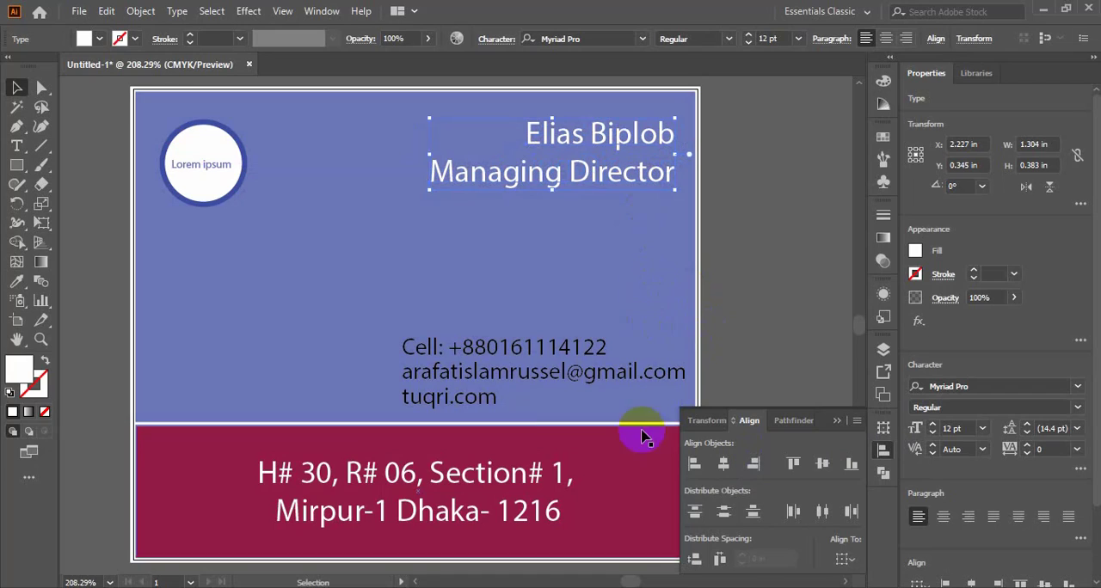
- Group the three contact lines together, and group the name with the job title
left_click(515, 346)
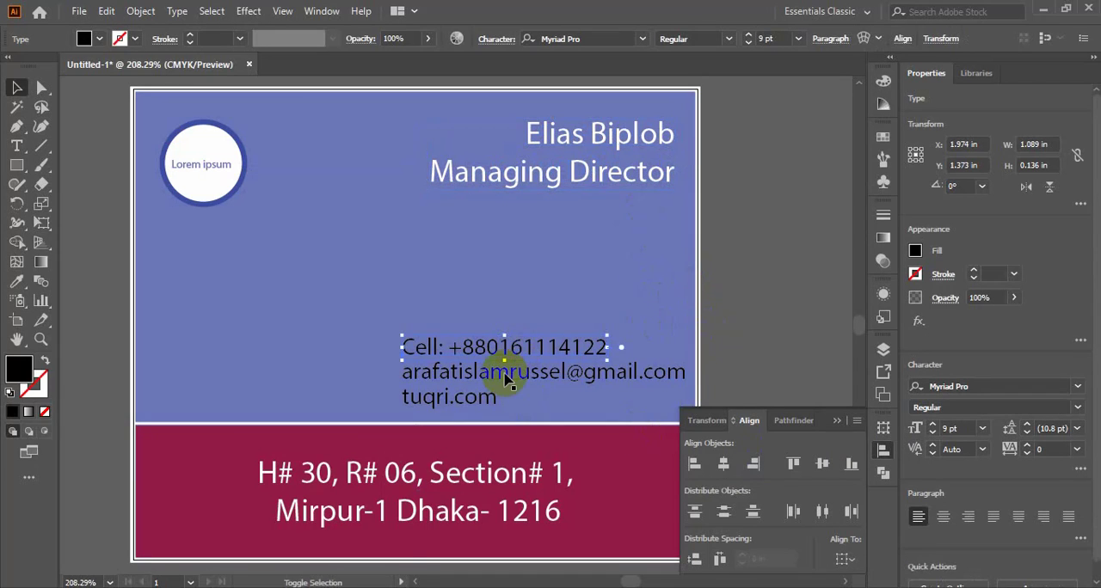
left_click(507, 378, "shift")
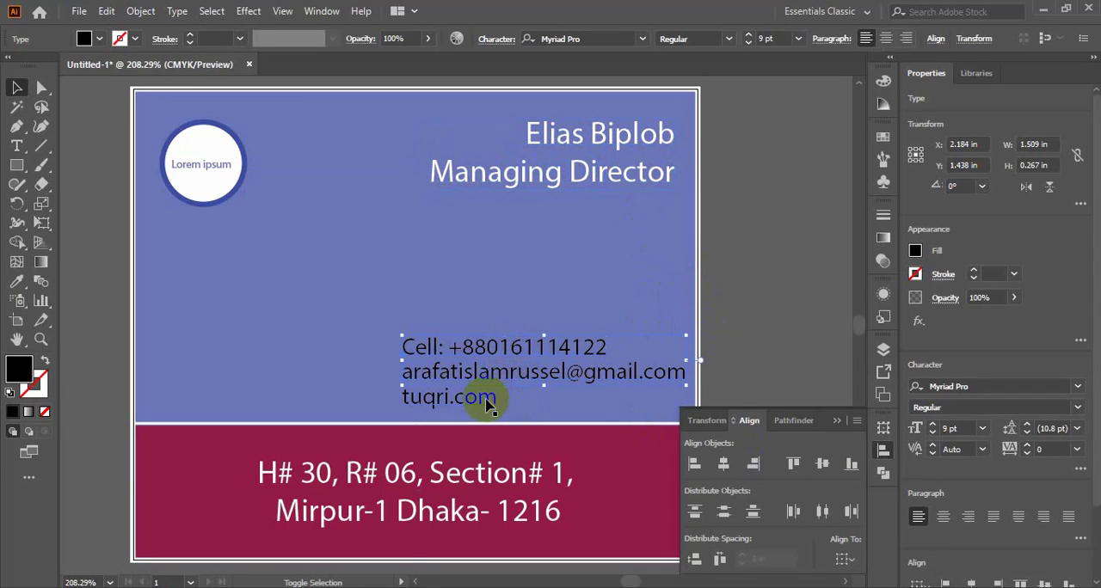
key("ctrl+g")
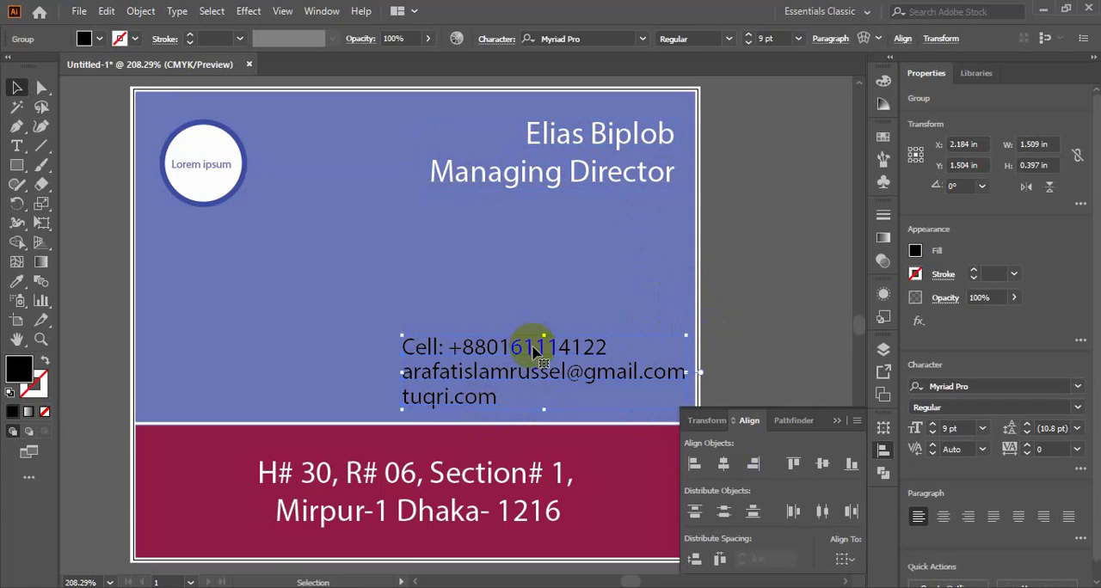
left_click(615, 136)
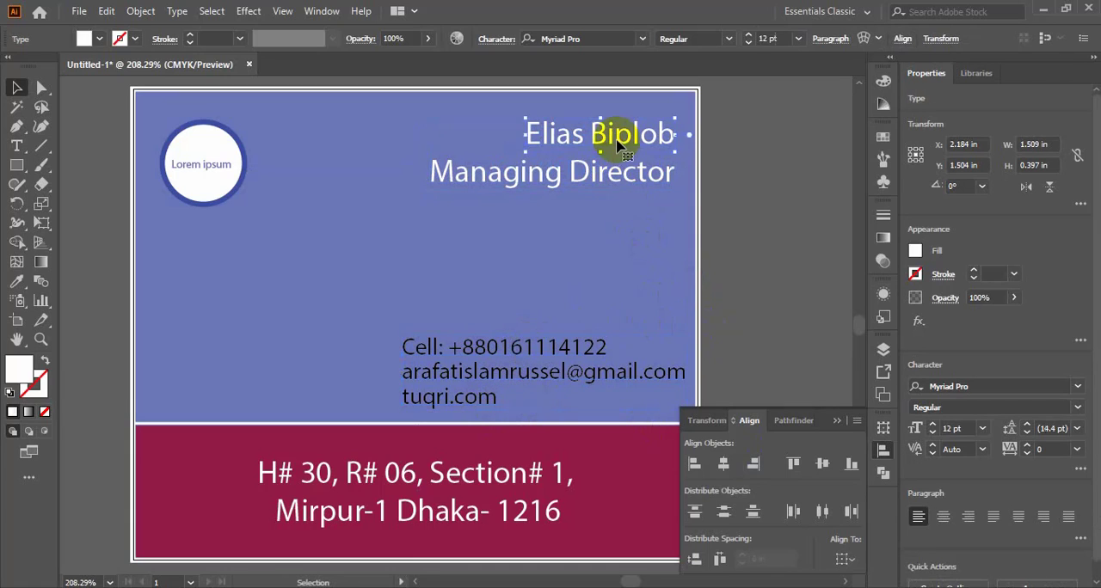
left_click(609, 176, "shift")
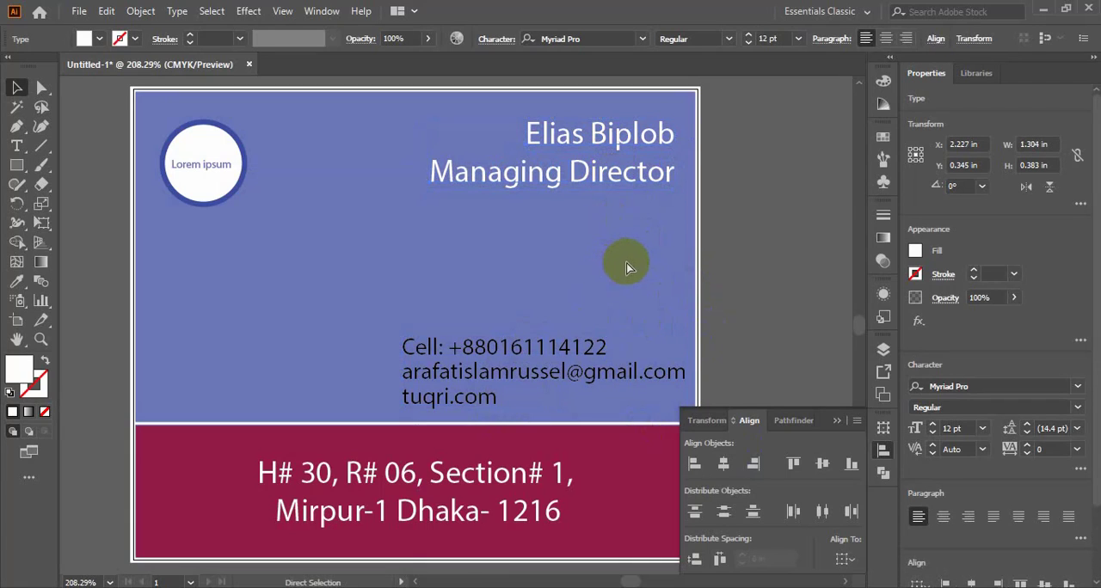
key("ctrl+g")
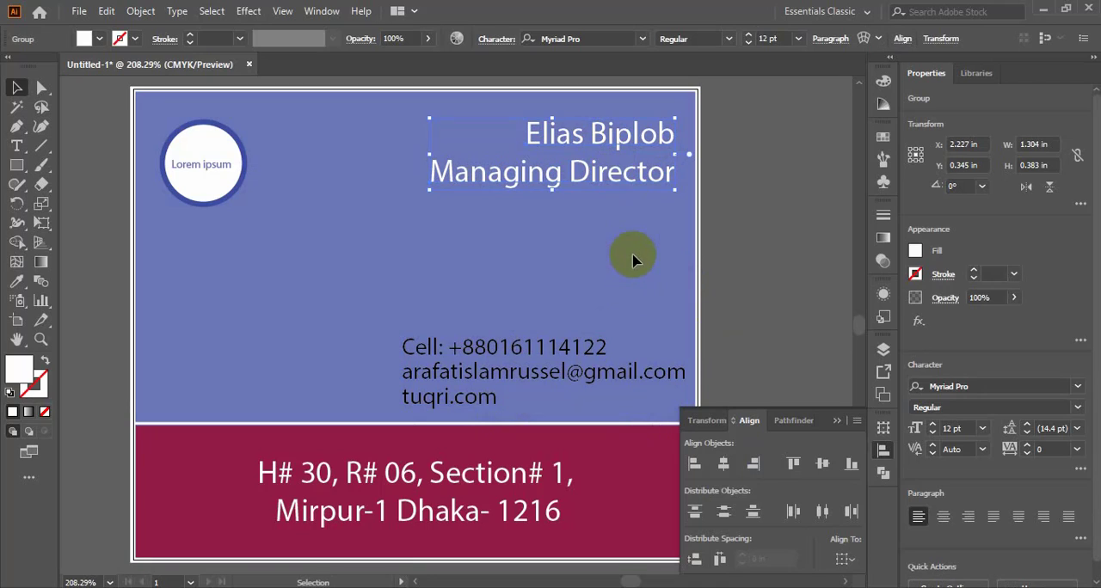
- Align the right edges of the name-and-title group and the contact-details group, and clear the selection
left_click(591, 183)
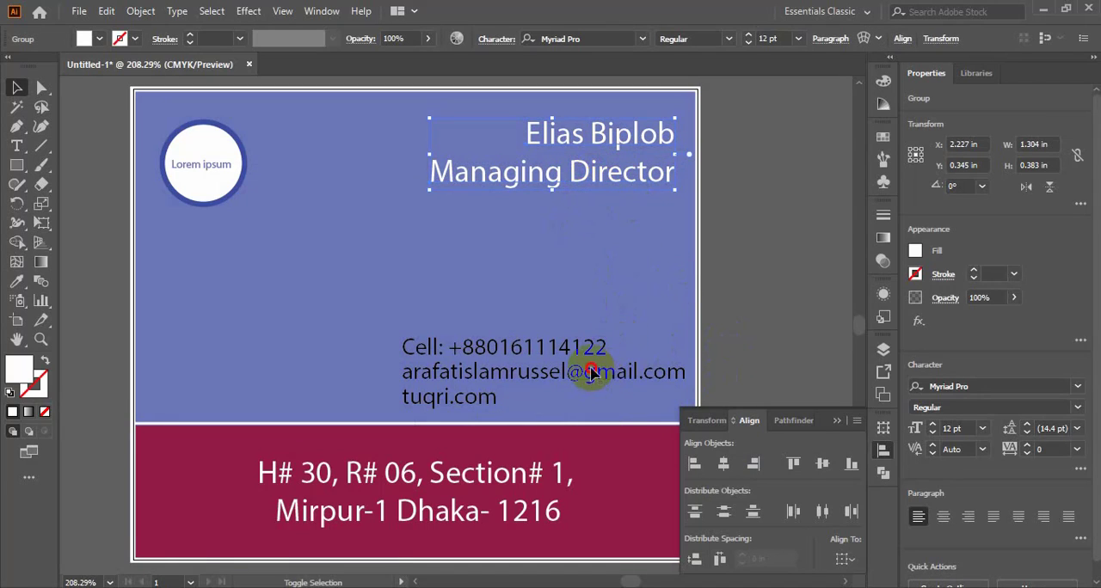
left_click(616, 370, "shift")
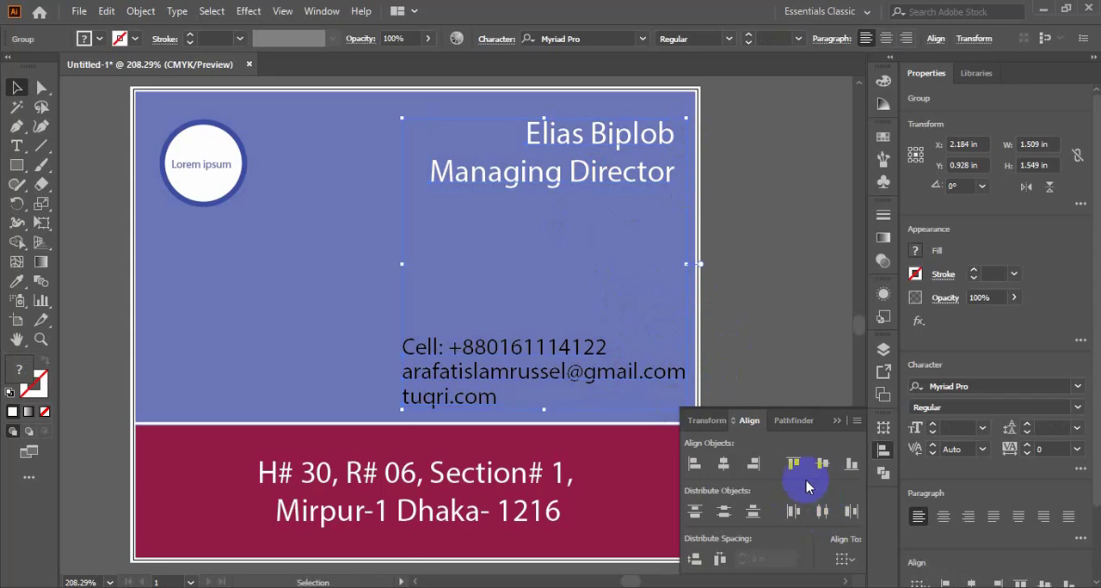
left_click(755, 466)
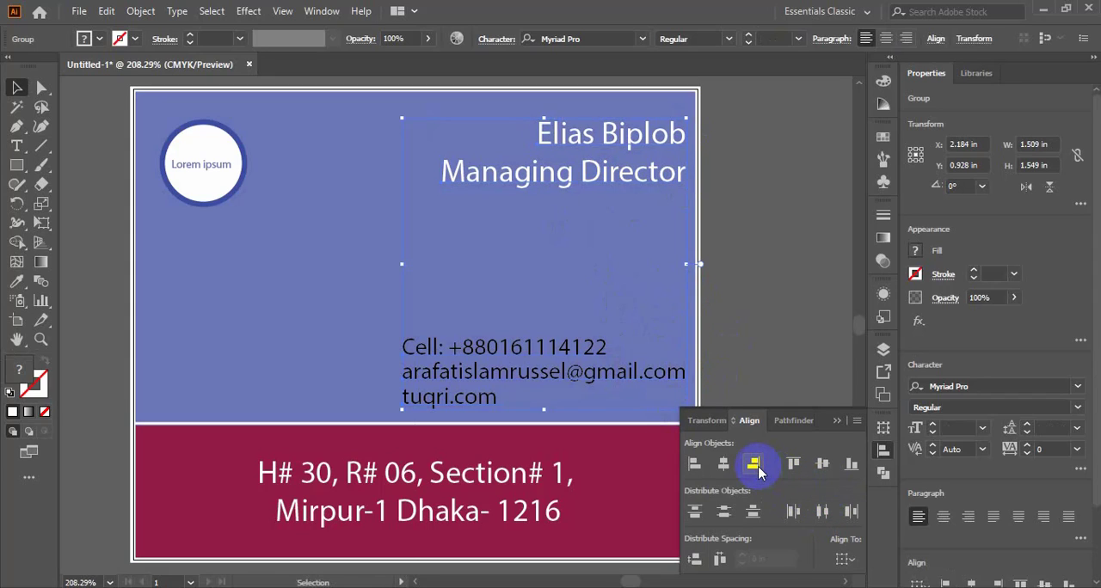
key("ctrl+z")
left_click(758, 471)
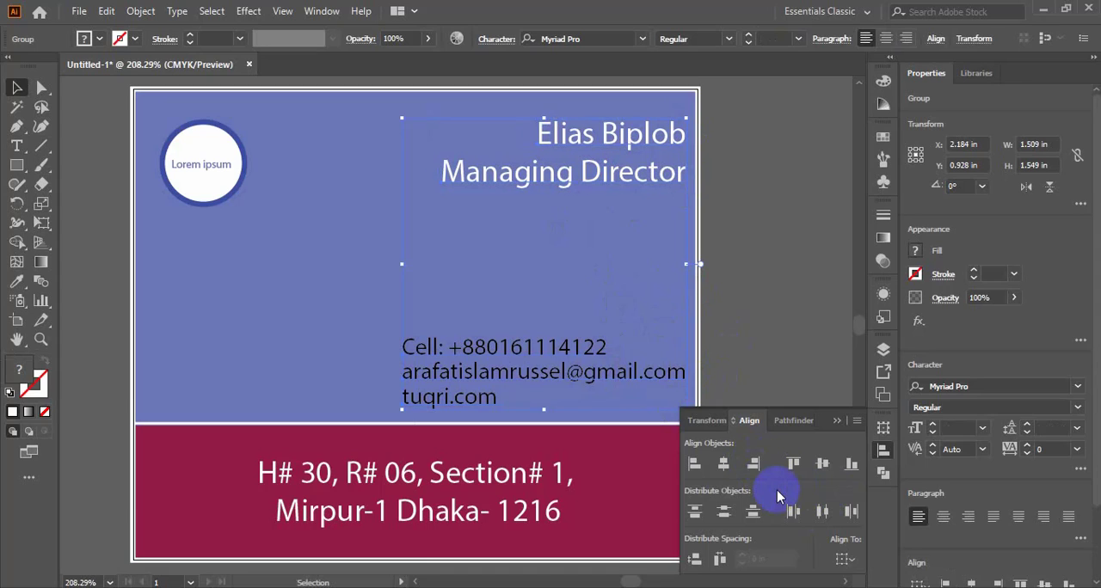
left_click(836, 421)
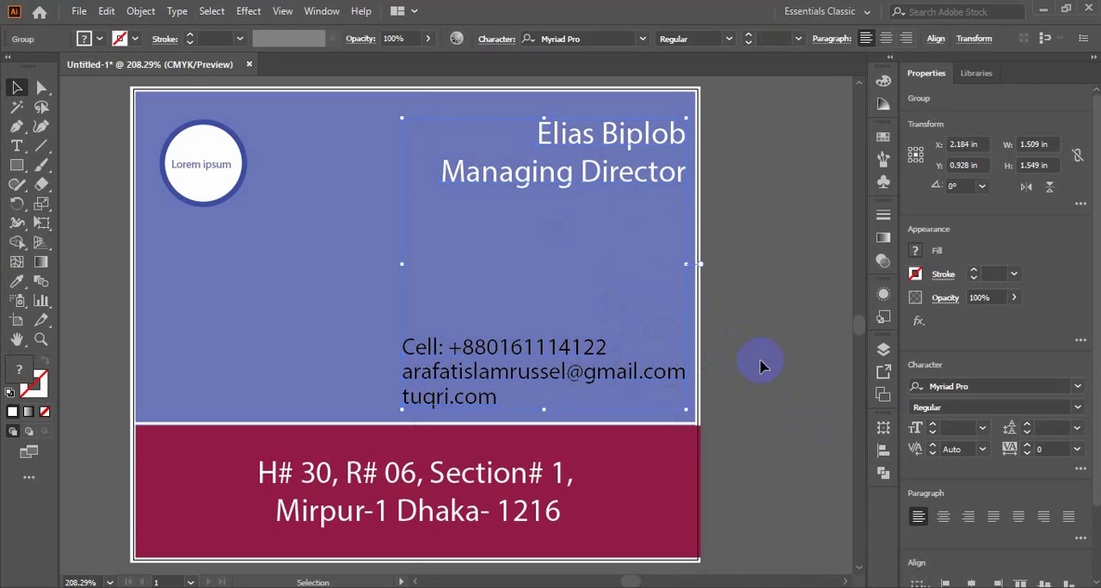
left_click(787, 333)
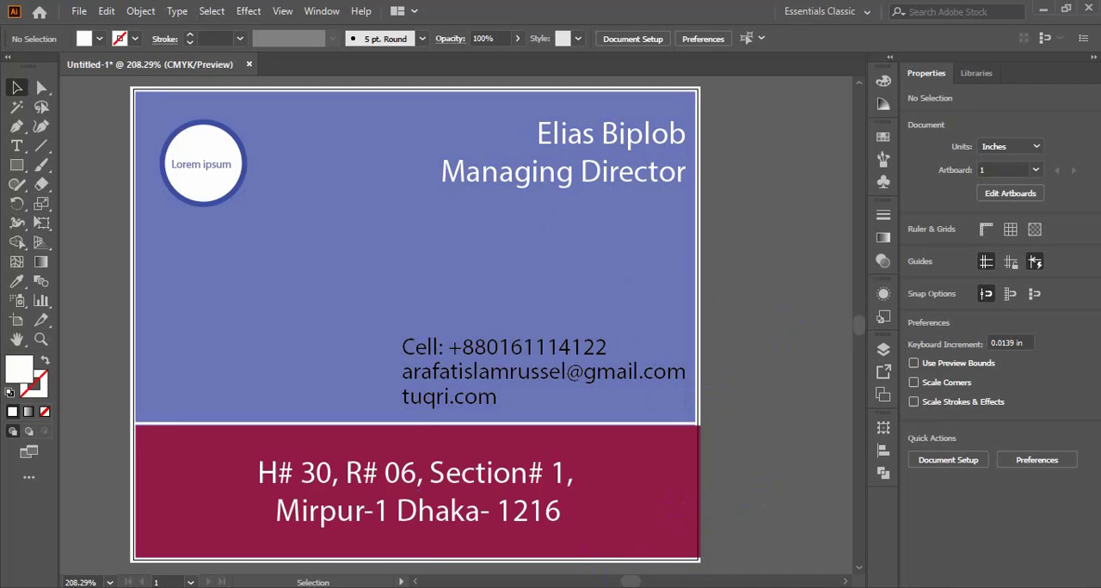
- View the Align options and the Gradient options in turn, closing each without making changes
left_click(322, 12)
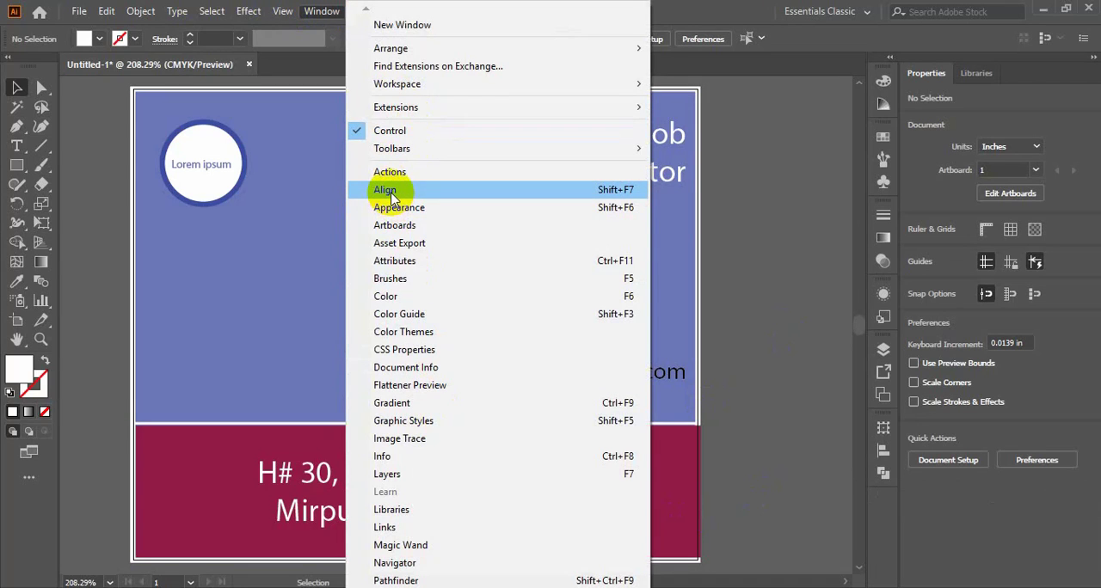
left_click(385, 190)
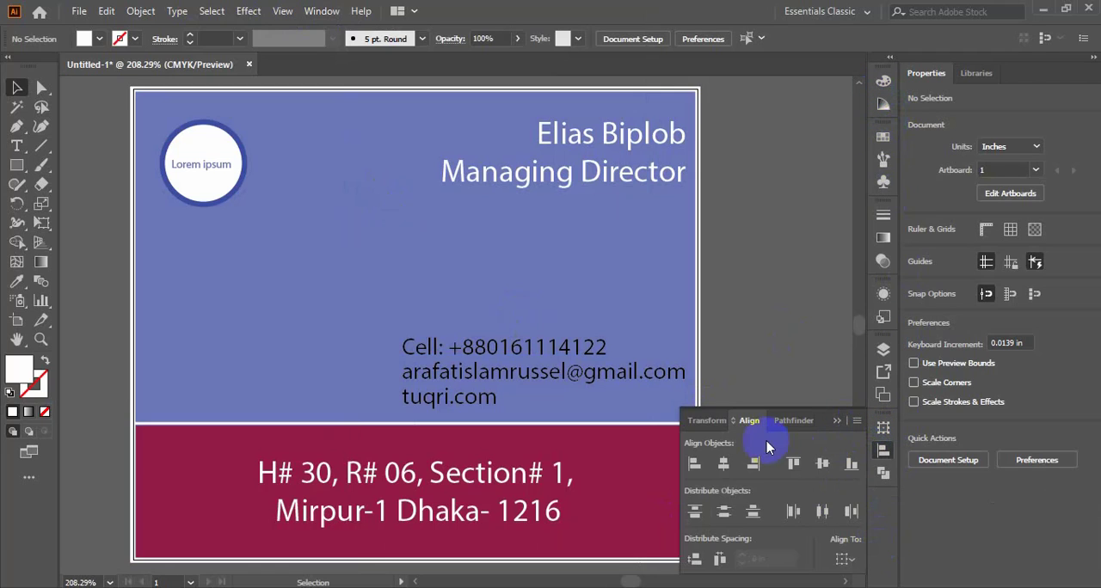
left_click(839, 421)
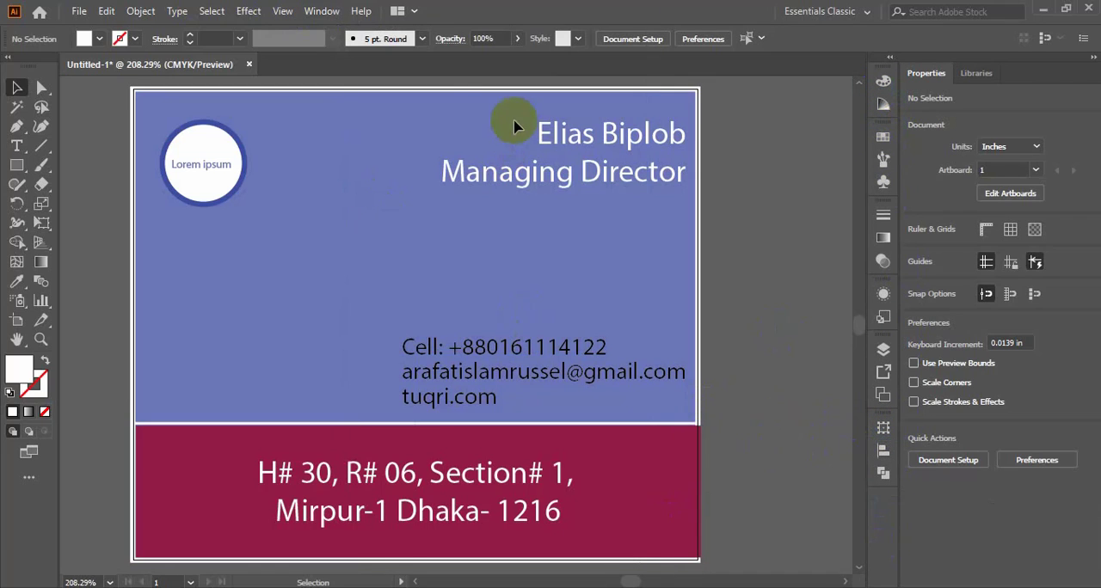
left_click(322, 12)
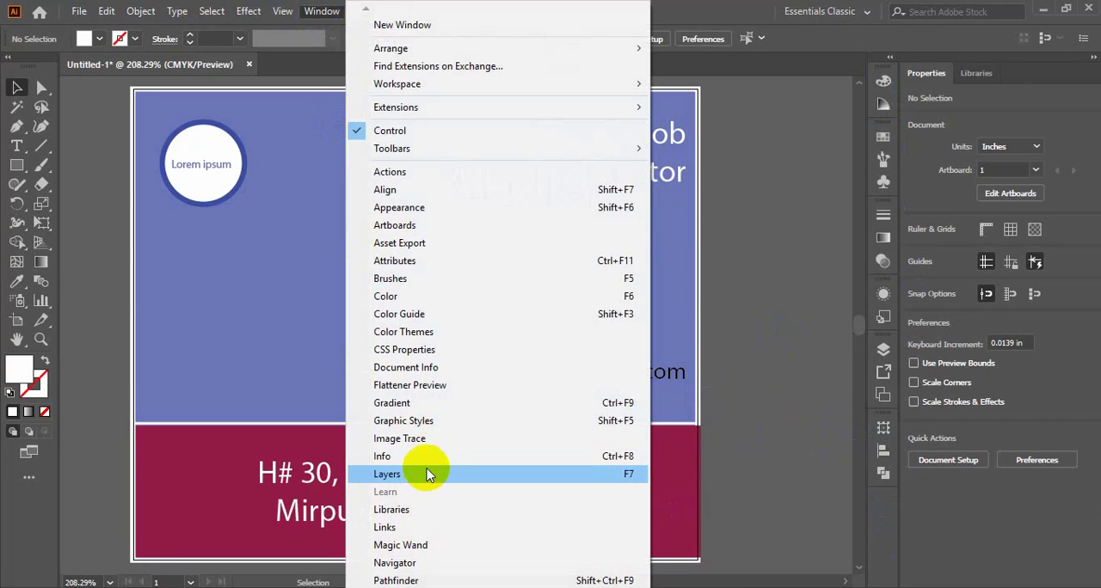
left_click(409, 409)
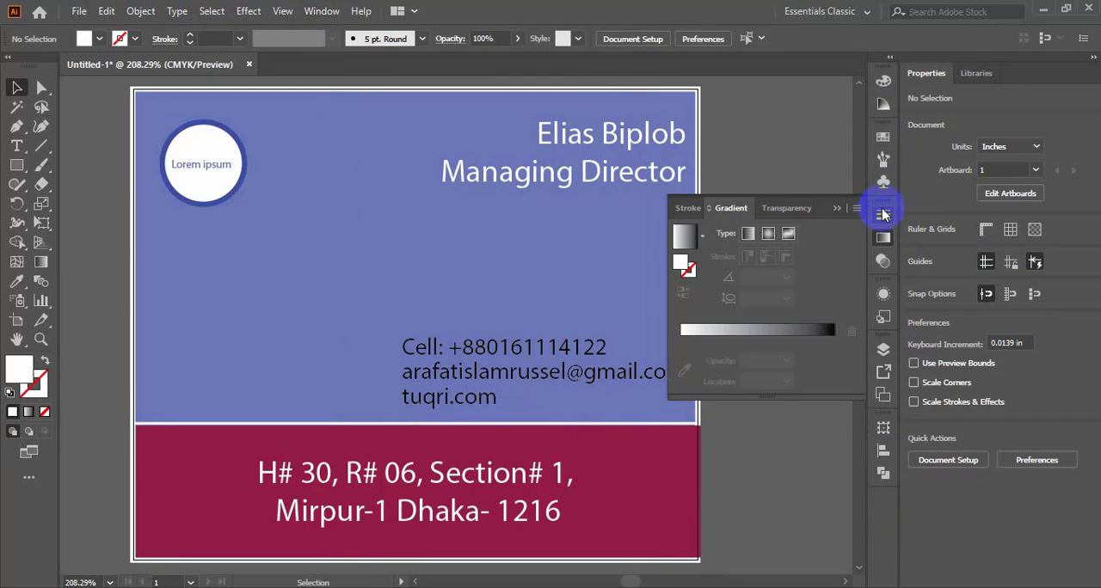
left_click(837, 209)
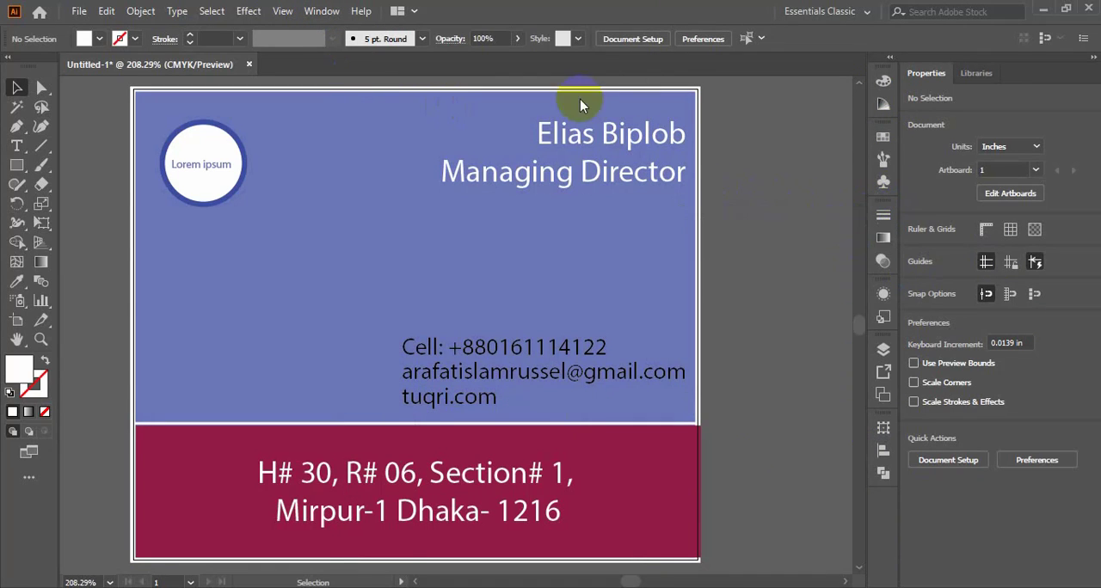
- View the Libraries options, hide and reopen them, and return to the document properties
left_click(320, 11)
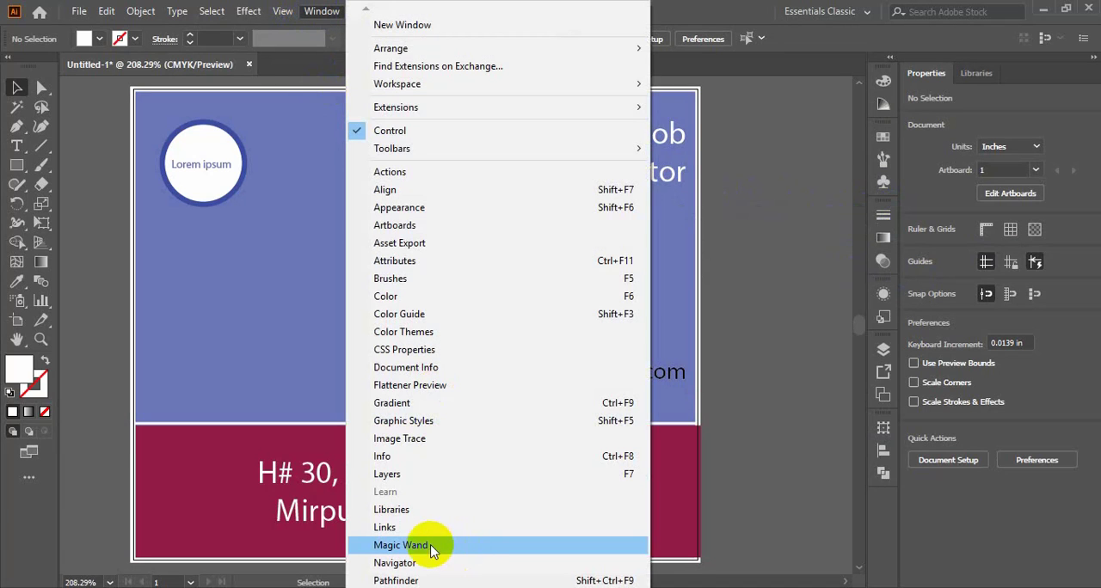
left_click(413, 512)
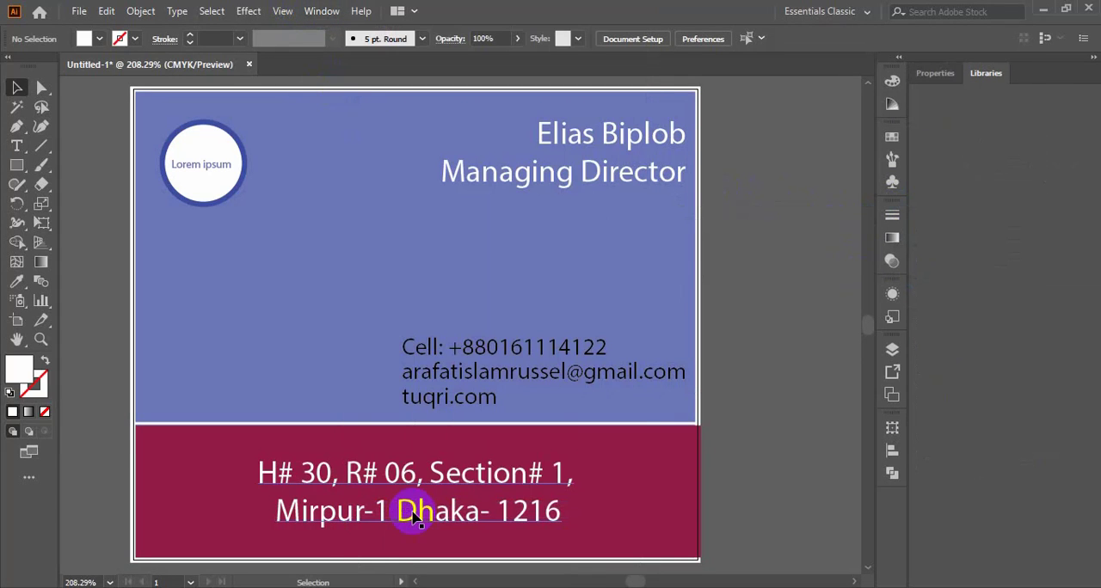
left_click(318, 11)
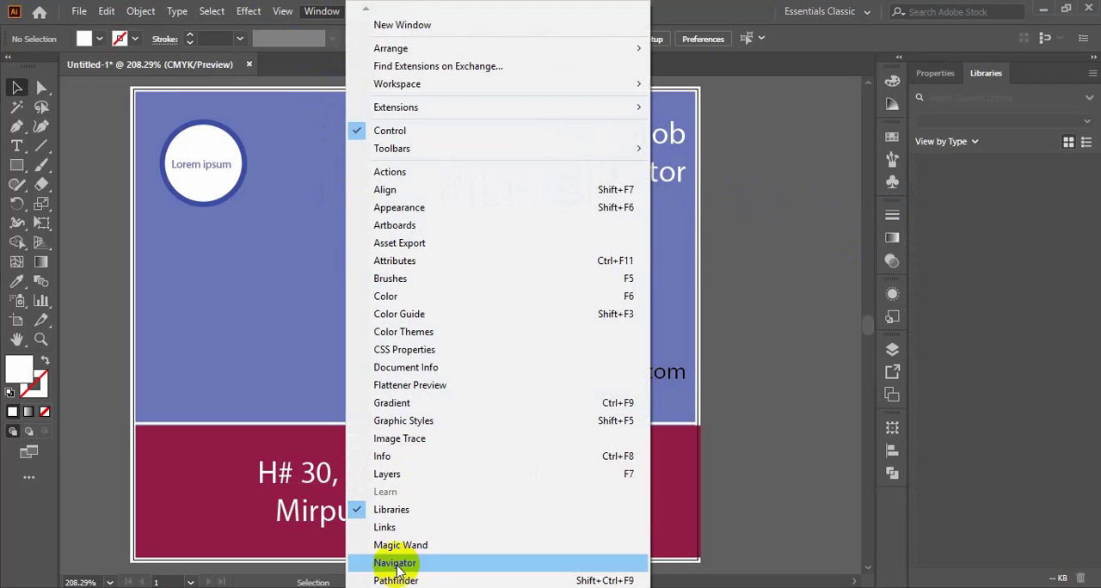
left_click(393, 511)
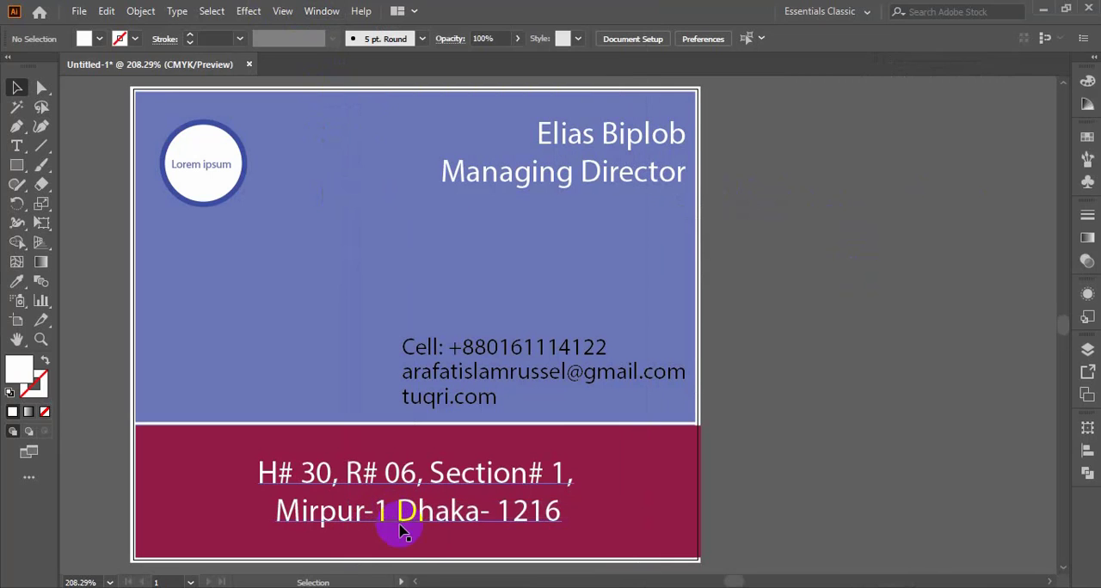
left_click(317, 11)
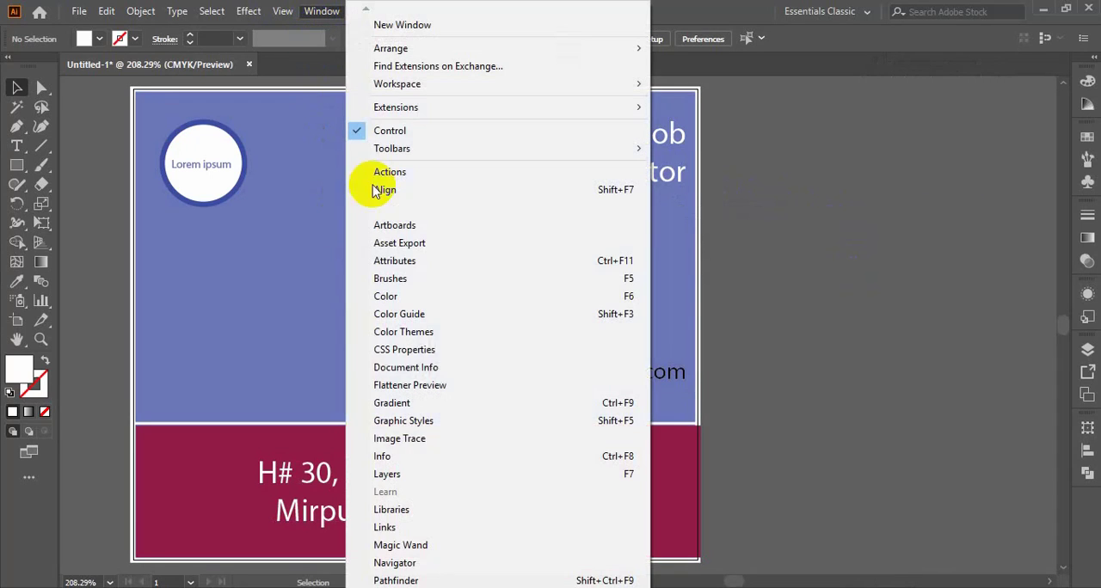
left_click(392, 511)
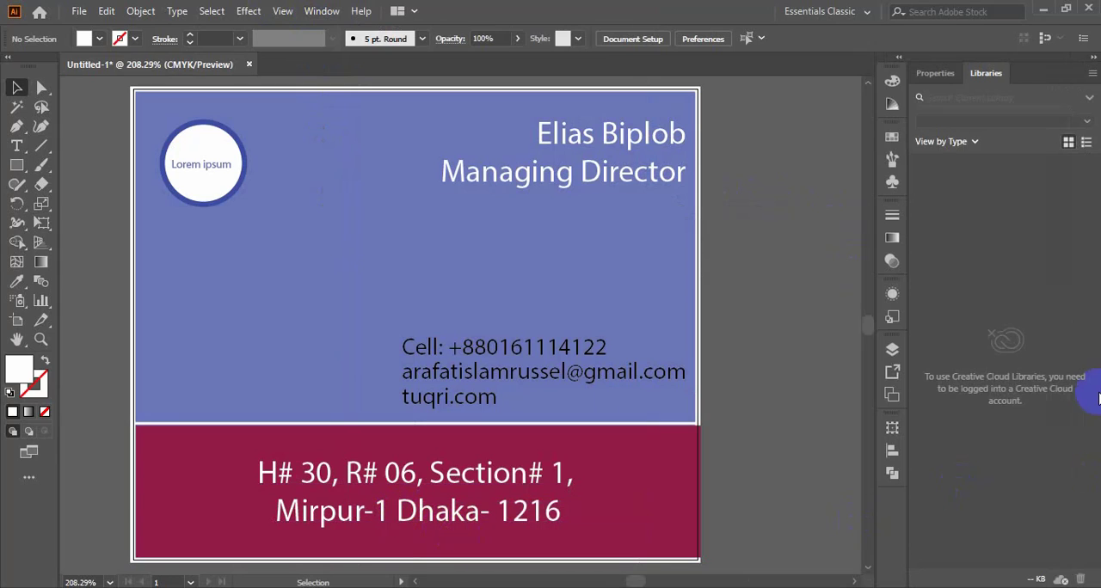
left_click(938, 72)
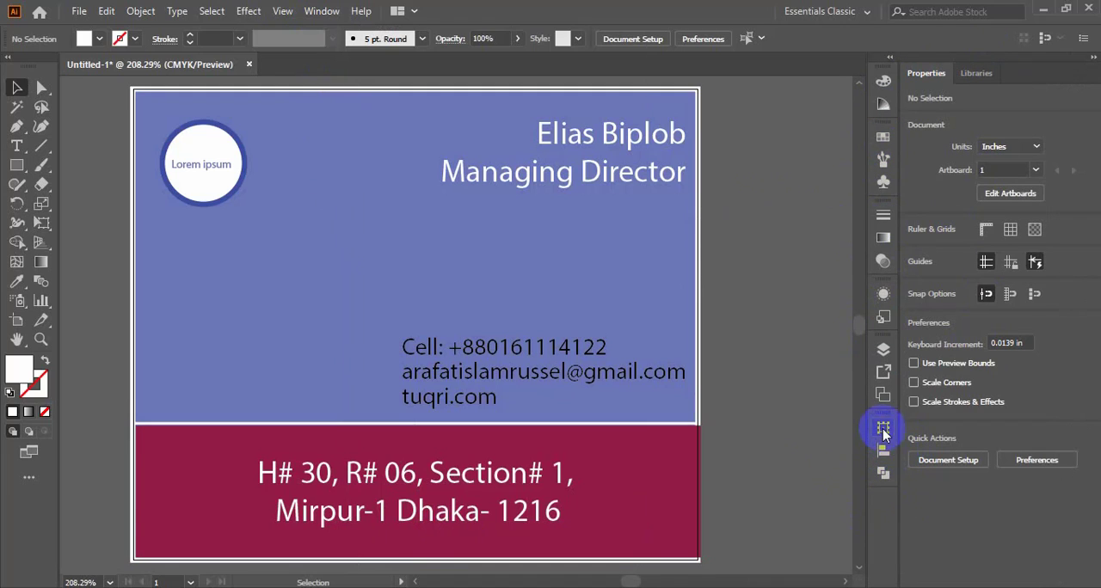
- Detach the Align options as a floating window, close and reopen them, and dock them back
left_click_drag(888, 421, 746, 417)
left_click(744, 417)
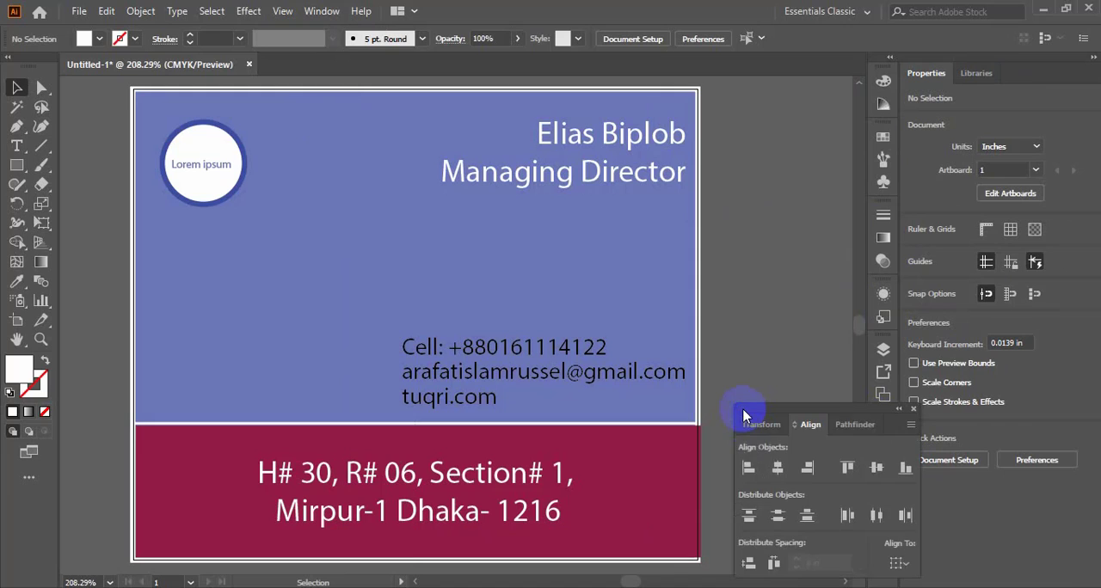
left_click_drag(843, 418, 755, 387)
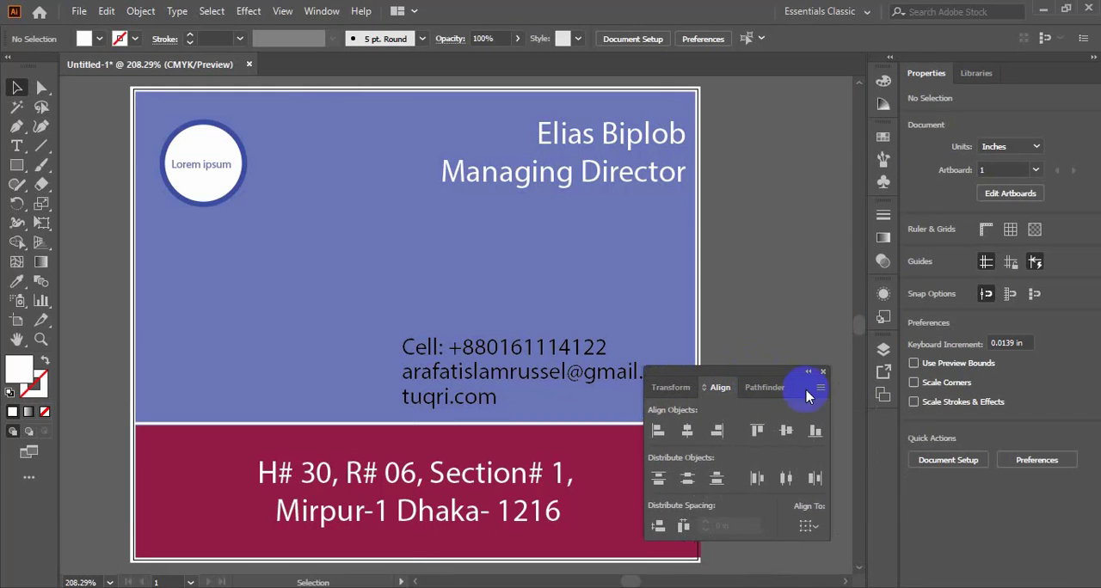
left_click(822, 373)
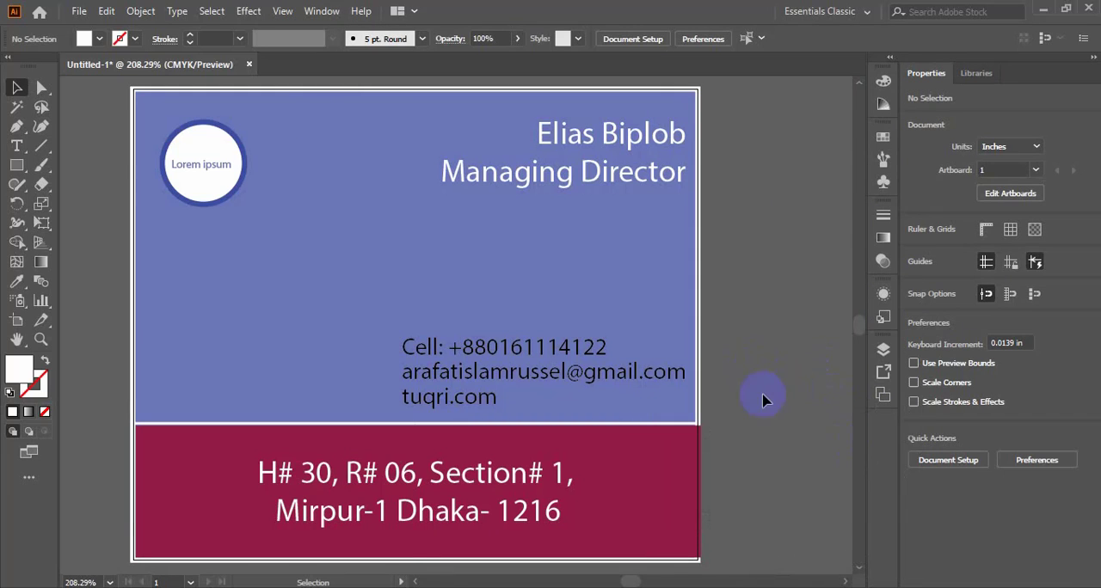
left_click(320, 11)
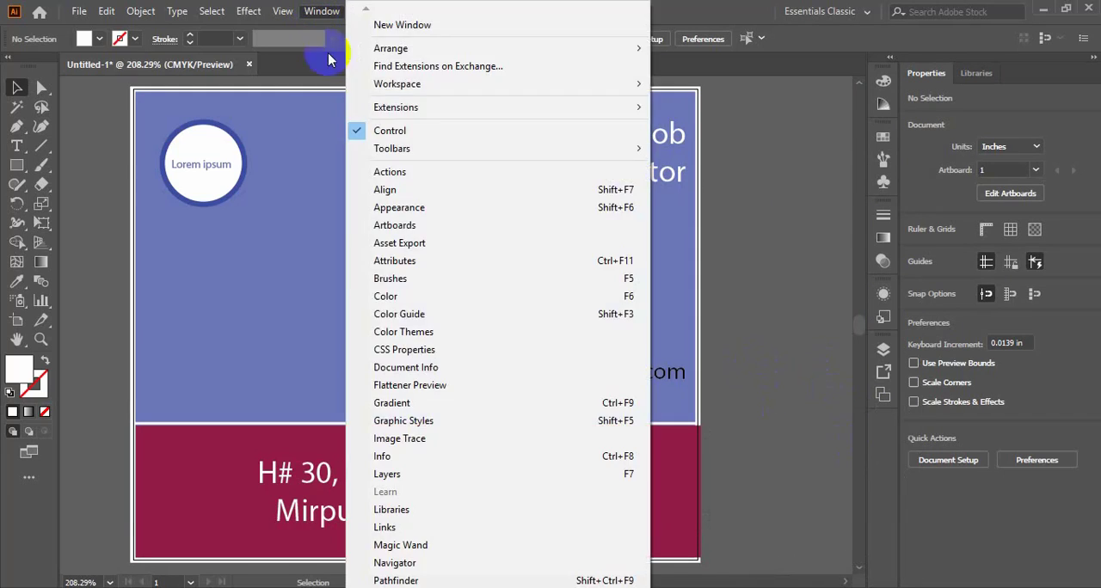
left_click(387, 189)
left_click_drag(732, 377, 883, 436)
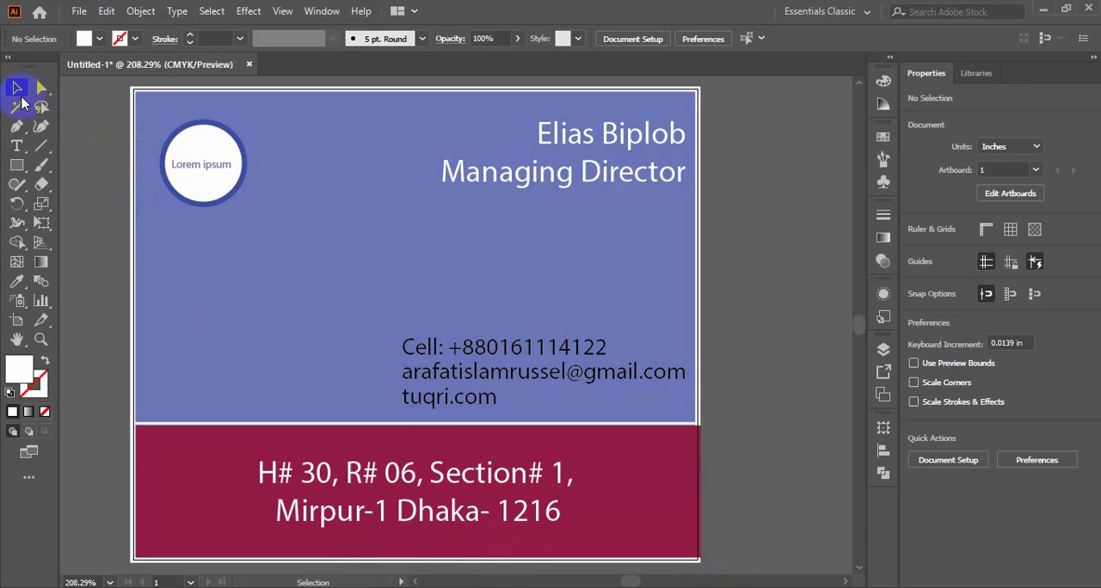
- Shift the contact-details group up to about Y 1.447 in, and move the white circle without its text, undoing the circle's move
left_click_drag(508, 370, 508, 347)
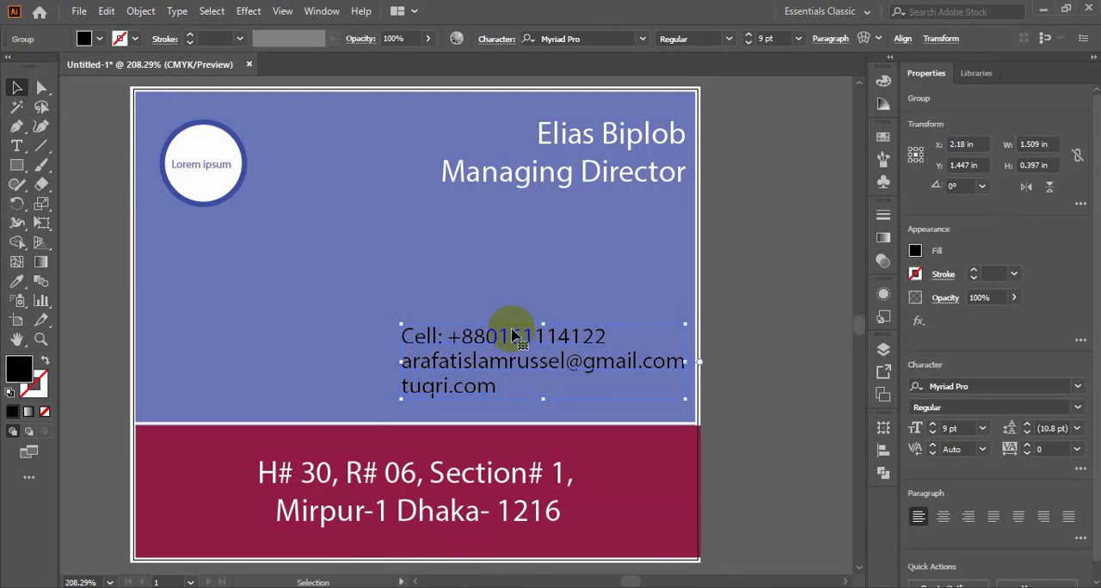
left_click_drag(234, 148, 275, 226)
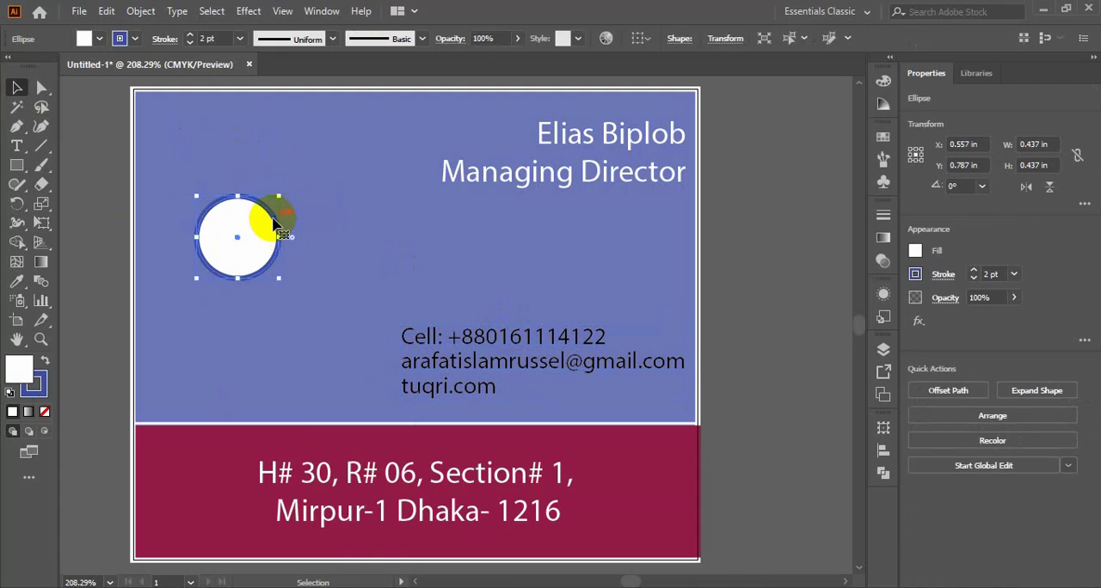
key("ctrl+z")
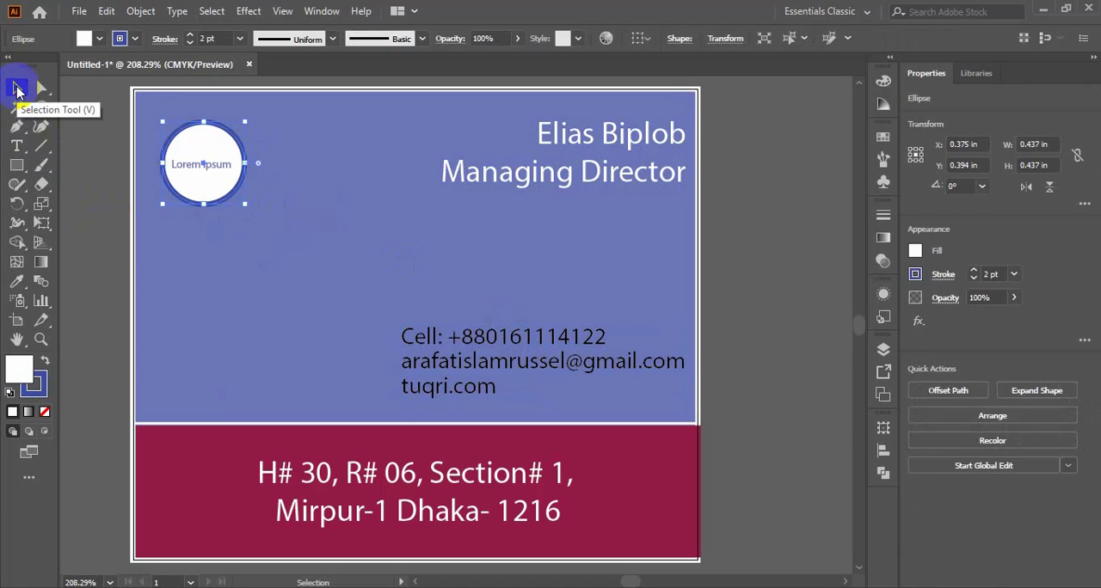
- Group the white circle with its Lorem ipsum text and move the group to about X 0.428 in, Y 0.404 in
left_click(219, 168, "shift")
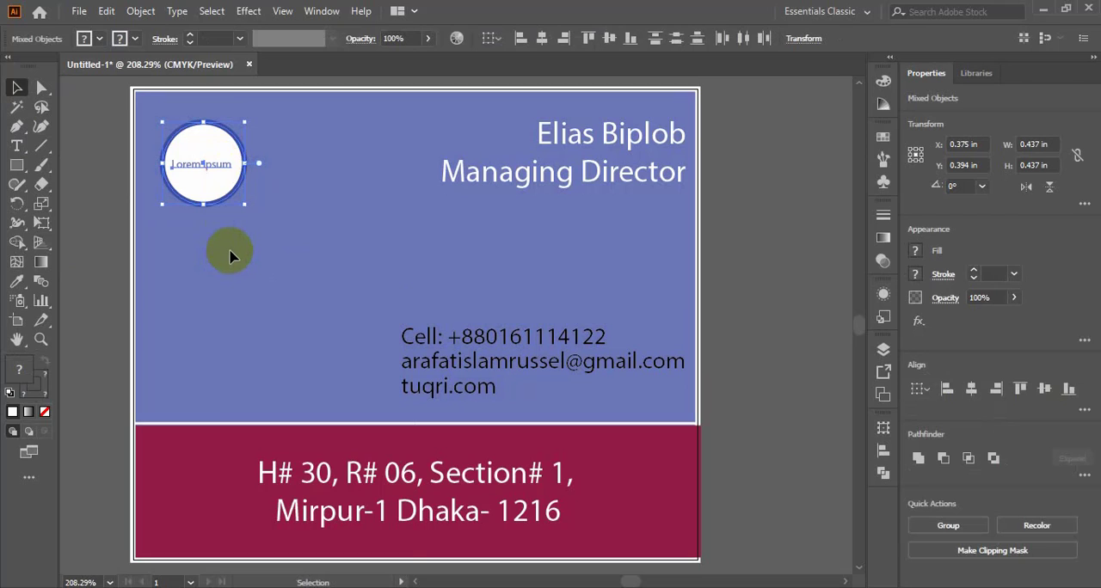
key("a")
key("ctrl+g")
key("v")
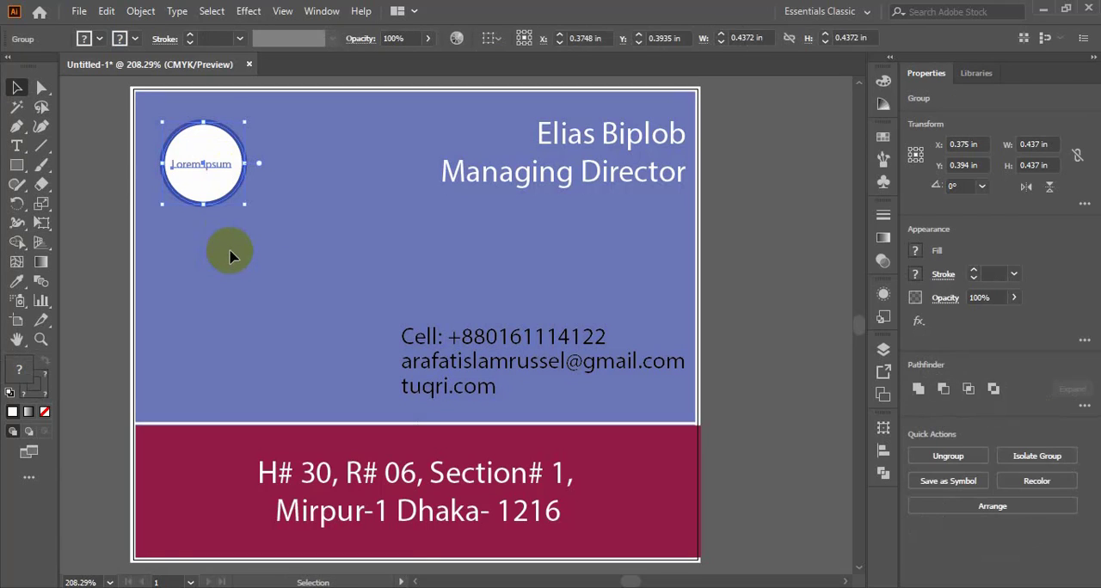
mouse_move(244, 200)
left_mouse_down()
mouse_move(287, 287)
mouse_move(282, 255)
mouse_move(225, 177)
mouse_move(229, 193)
mouse_move(281, 162)
mouse_move(270, 199)
mouse_move(245, 193)
left_mouse_up()
left_click(277, 147)
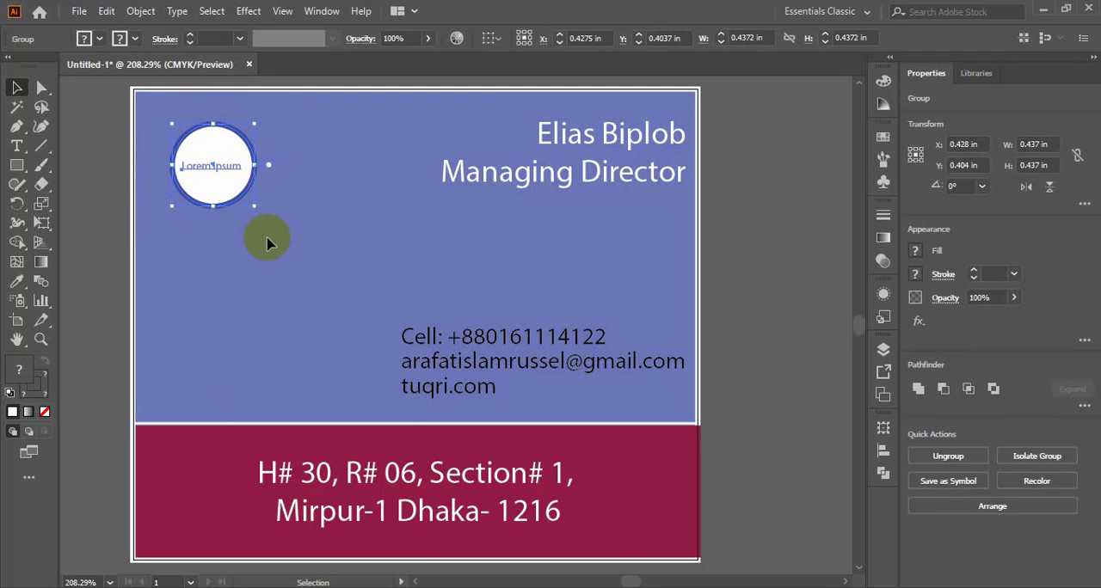
- Lower the contact-details group slightly and move the name-and-title group to about X 2.264 in, Y 0.336 in
left_click(509, 348)
left_click_drag(509, 348, 497, 374)
left_click_drag(581, 161, 585, 137)
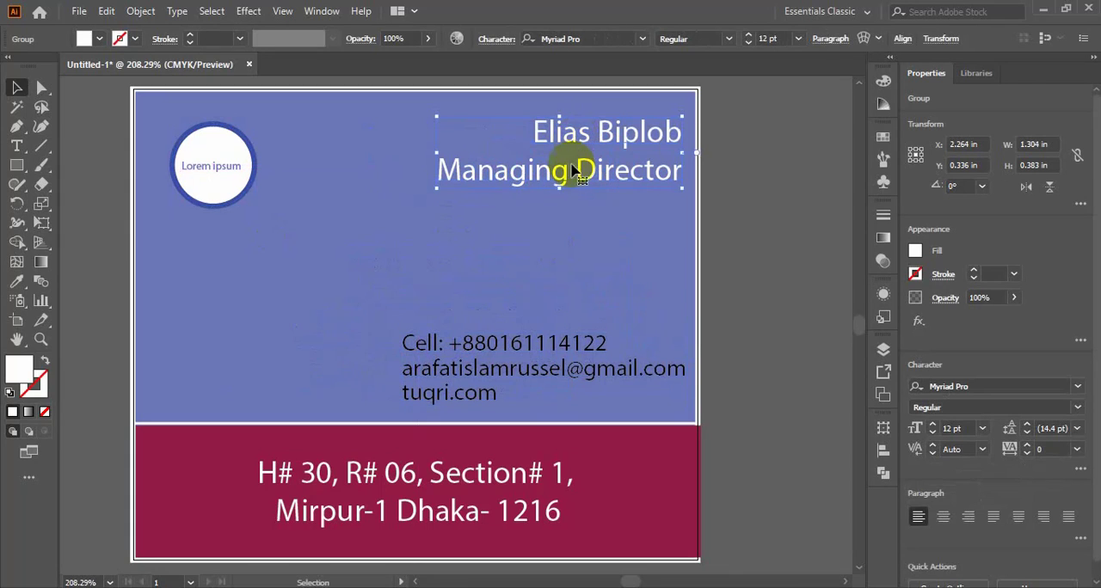
- Realign the name-and-title group and the contact-details group by their right edges, and clear the selection
left_click(571, 347, "shift")
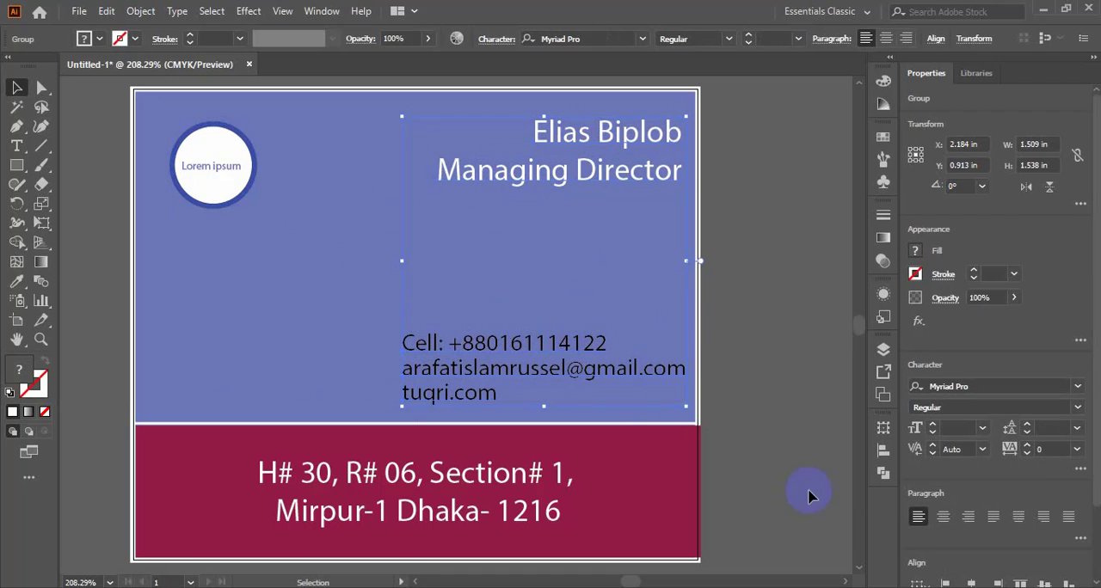
left_click(883, 450)
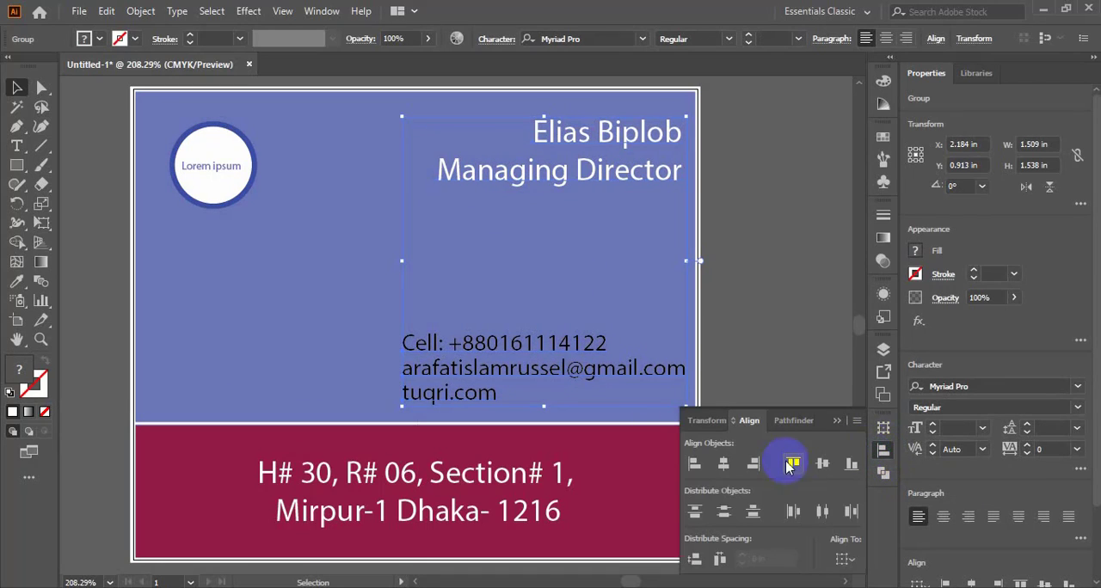
left_click(753, 466)
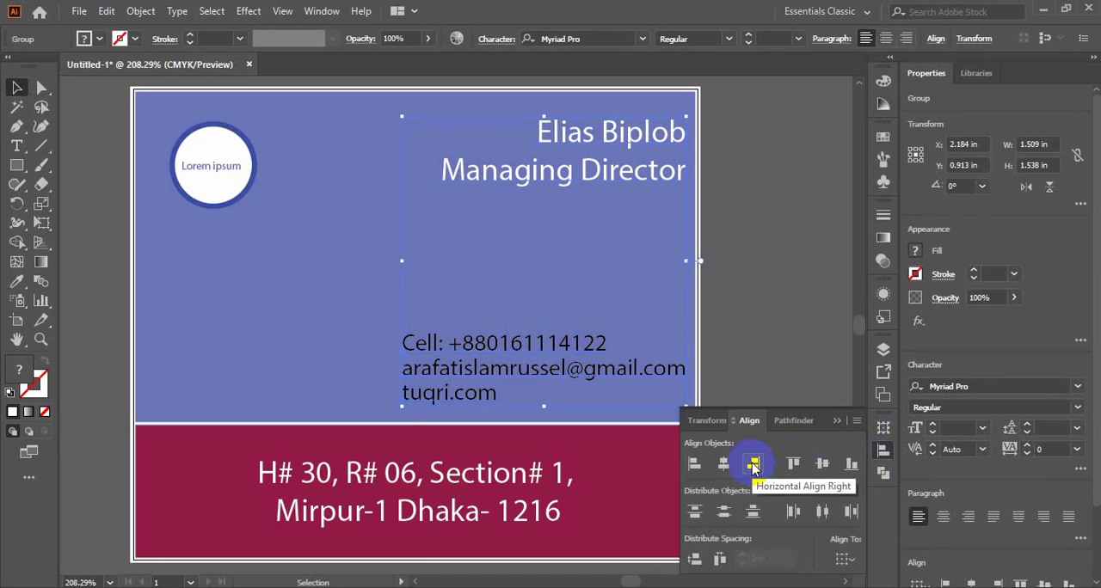
left_click(839, 420)
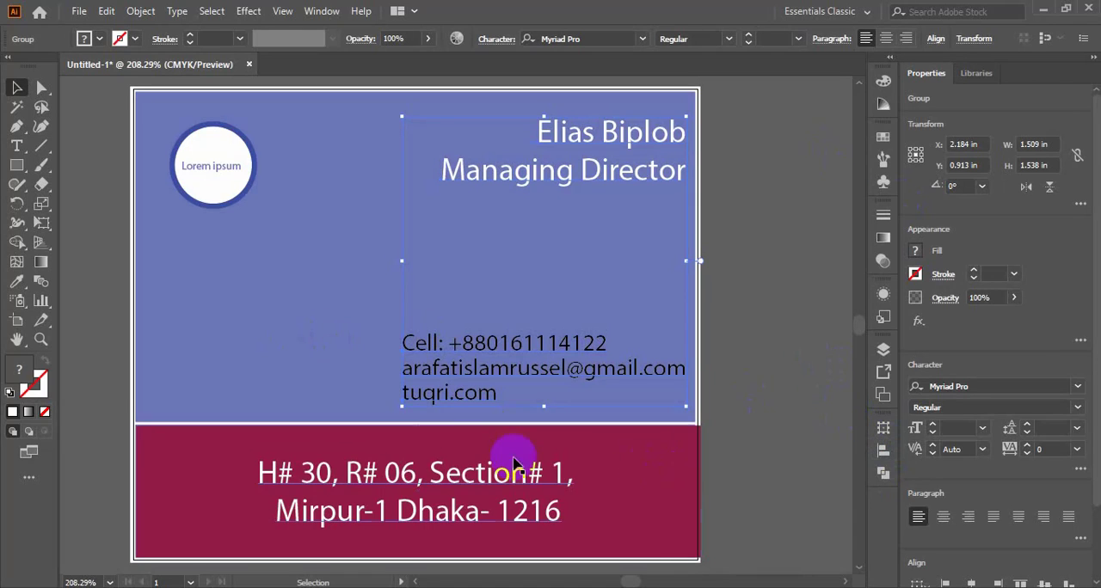
left_click(261, 351)
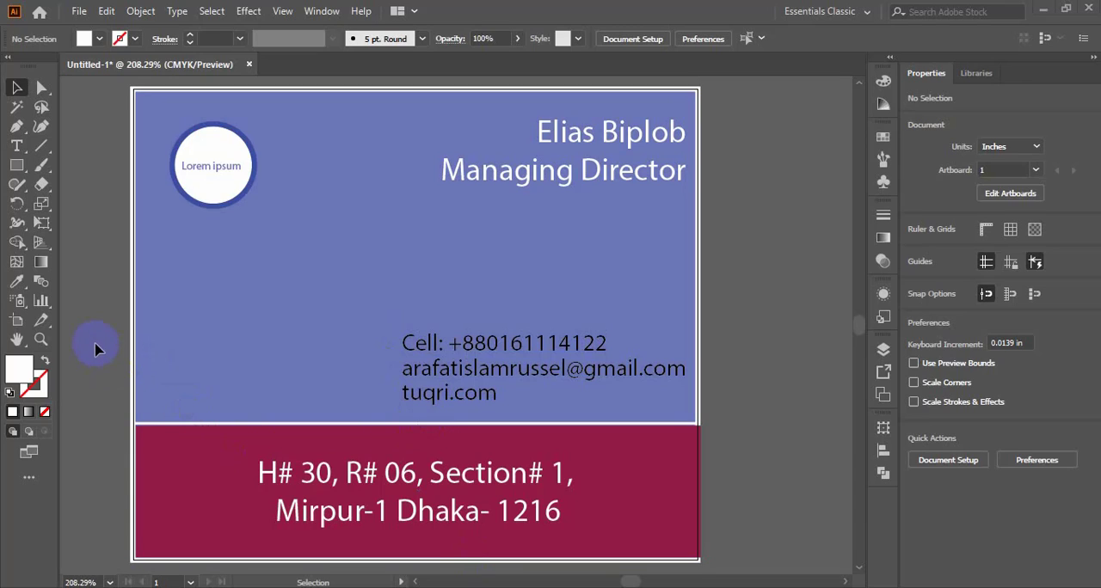
left_click(19, 170)
left_click_drag(730, 215, 750, 256)
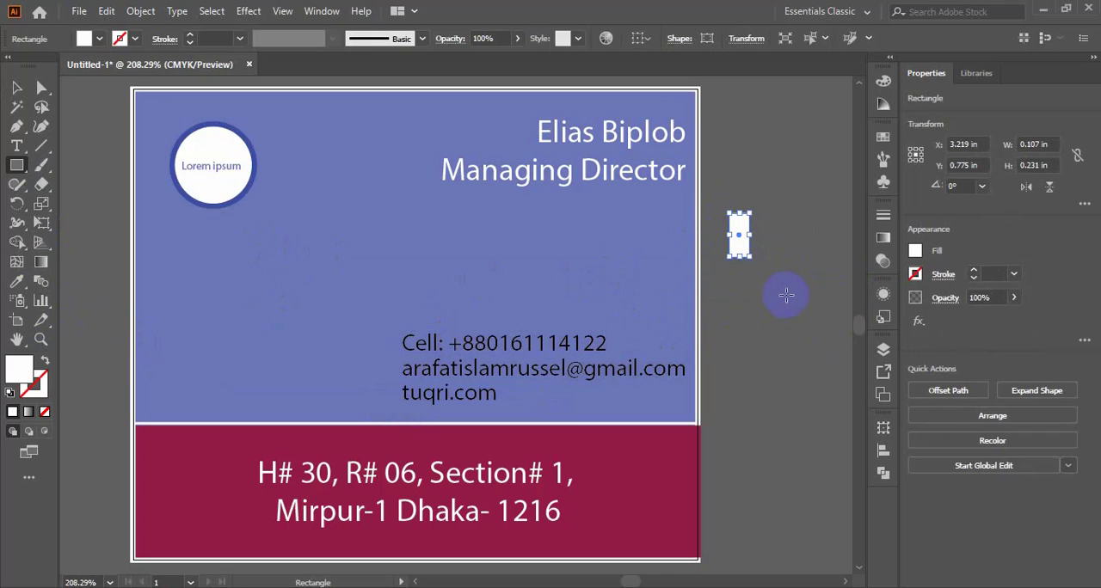
key("Delete")
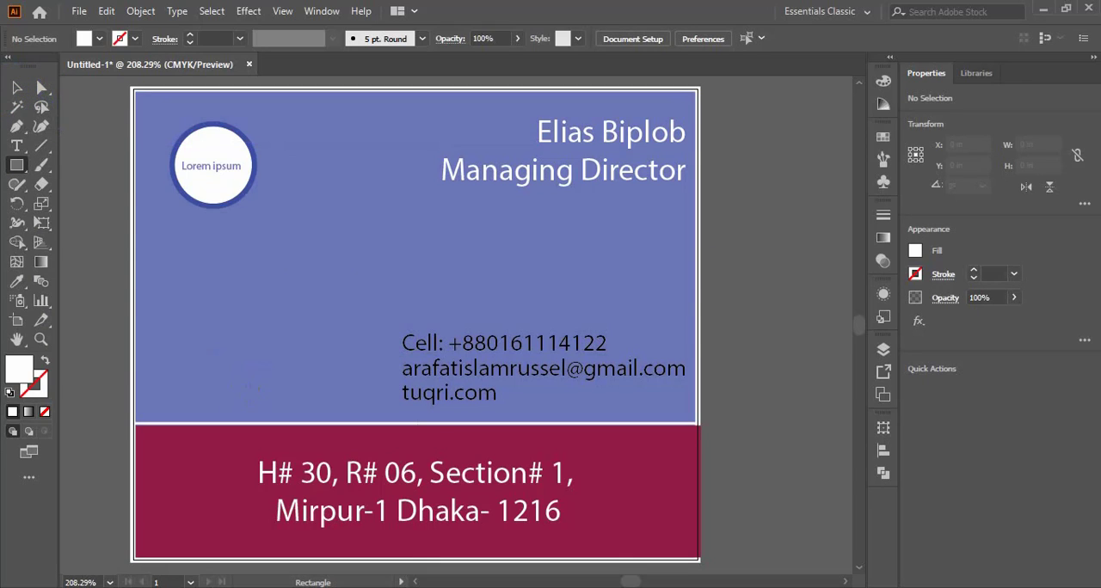
- Draw a white rounded rectangle about 0.193 × 0.479 in to the right of the card and reduce its corner rounding
left_click(18, 167)
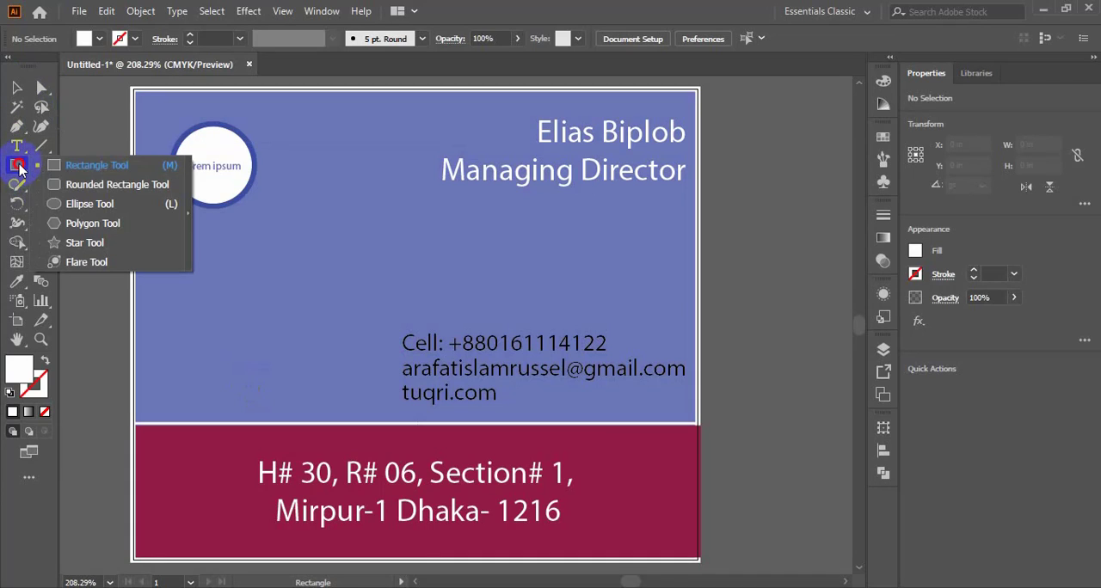
left_click(89, 186)
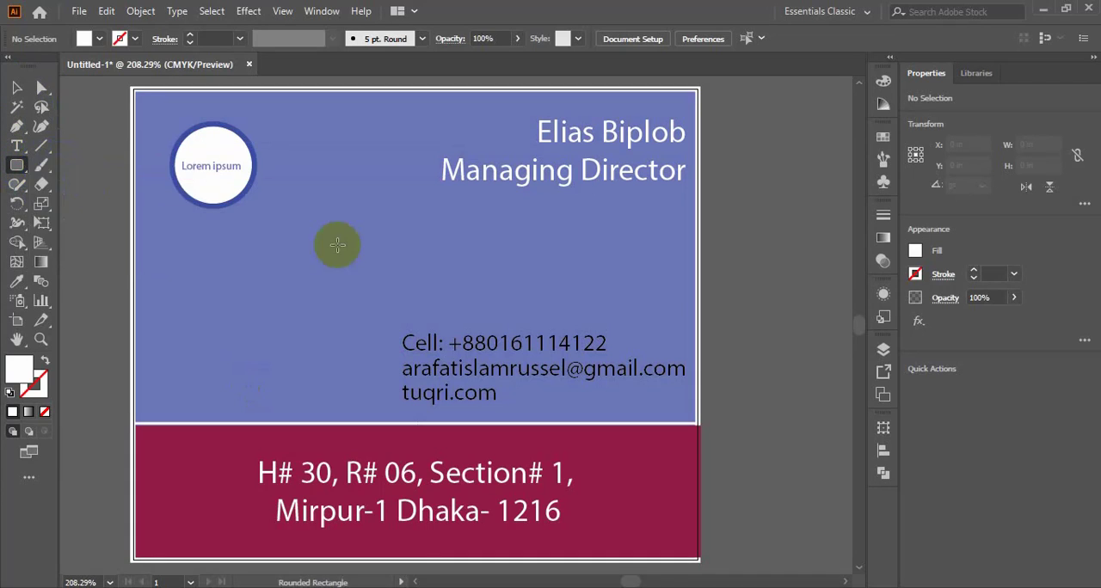
left_click_drag(757, 210, 791, 297)
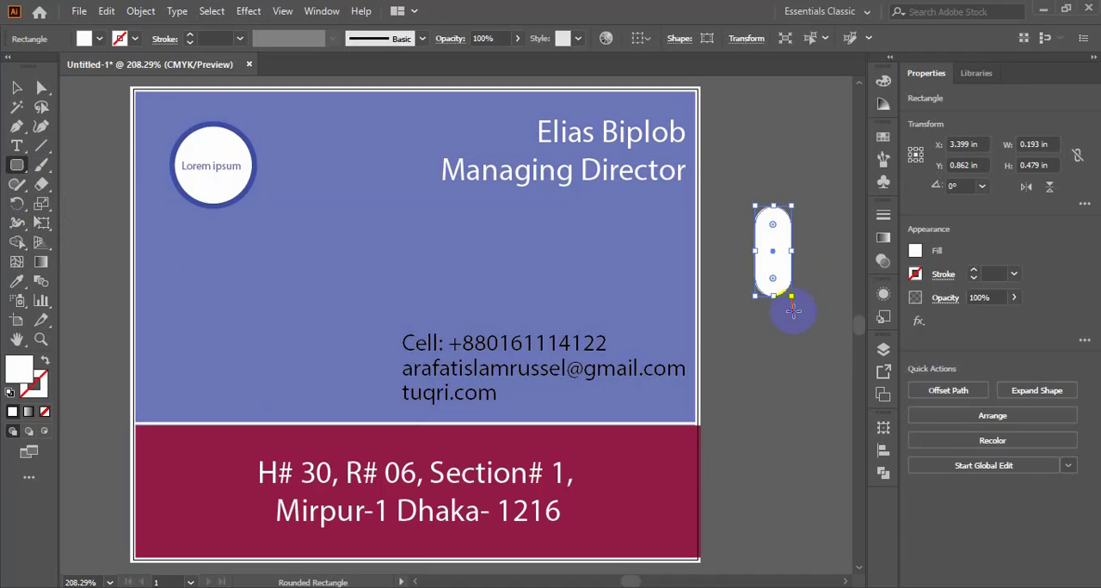
left_click_drag(772, 224, 770, 212)
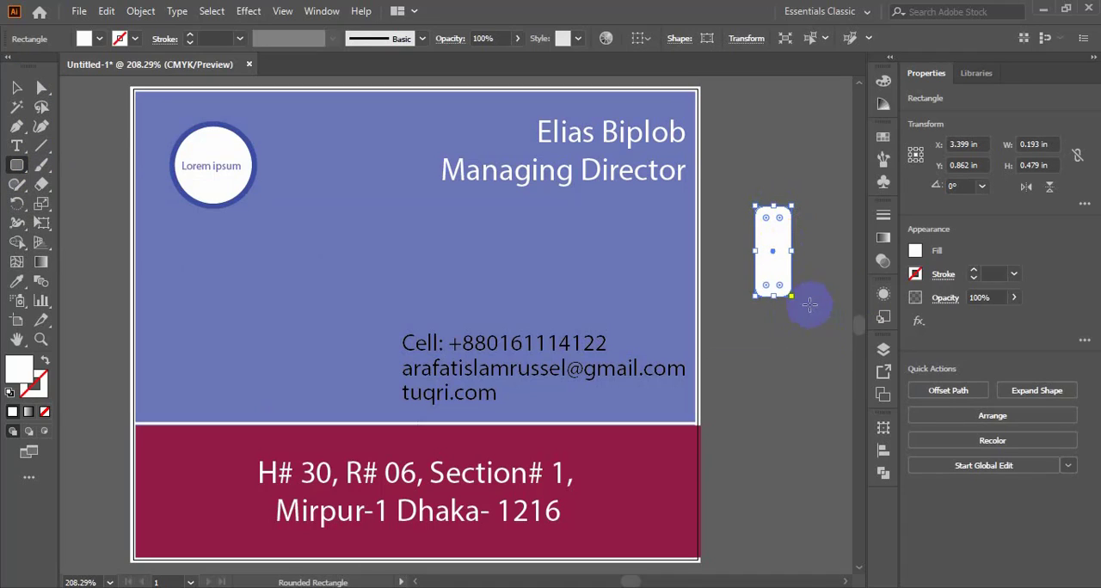
left_click(16, 87)
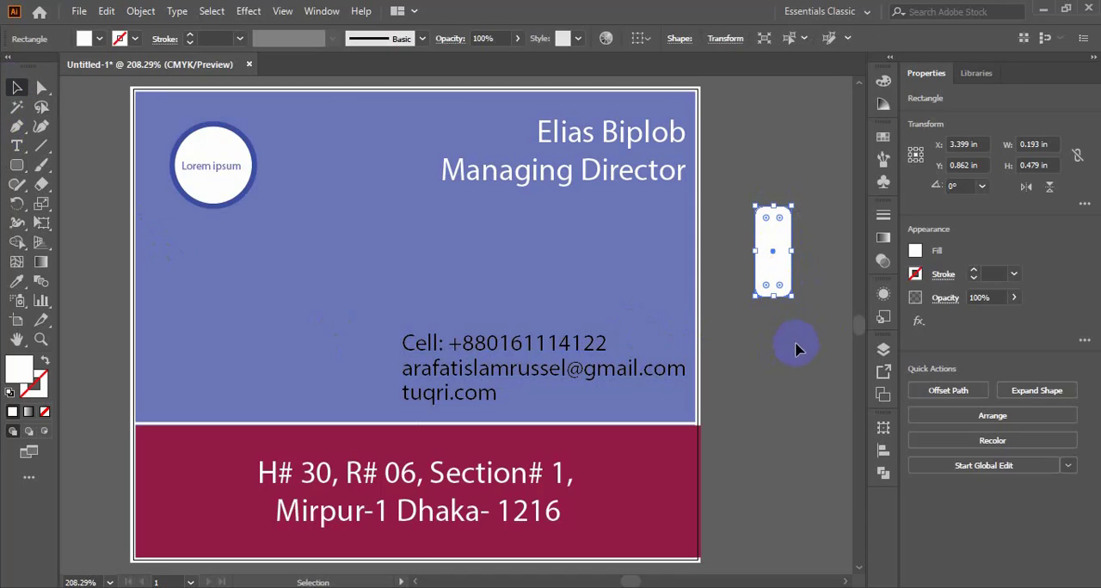
left_click_drag(17, 164, 70, 166)
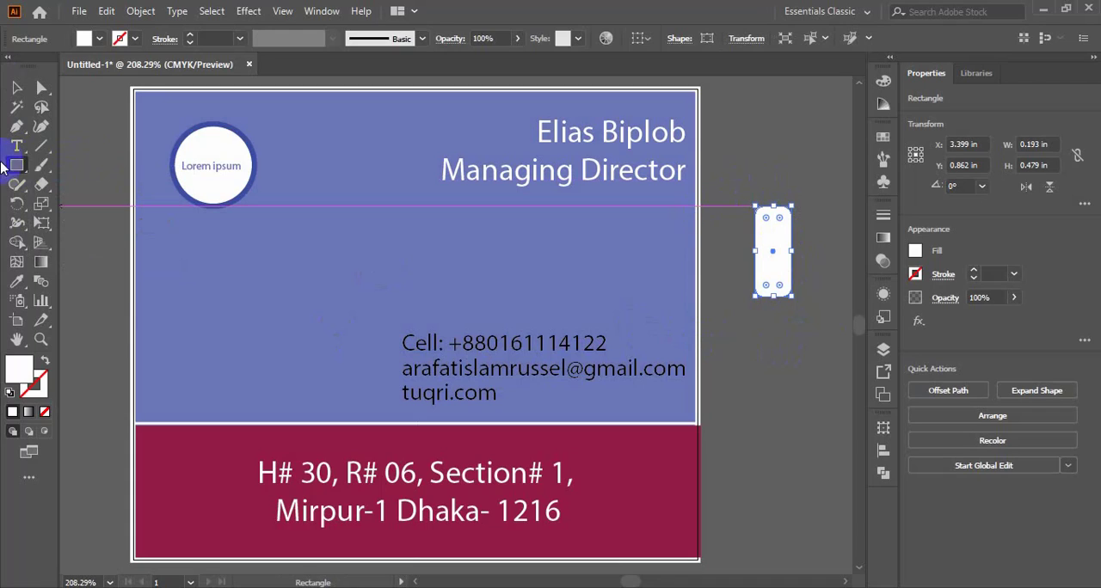
left_click(17, 88)
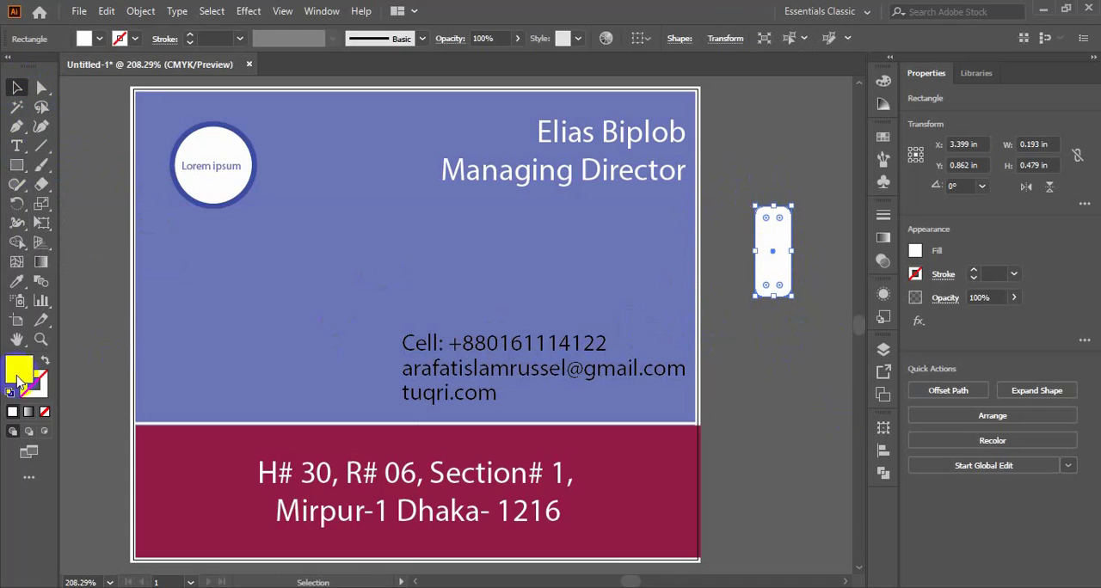
- Give the white rounded rectangle beside the card a solid dark navy stroke
left_click(13, 412)
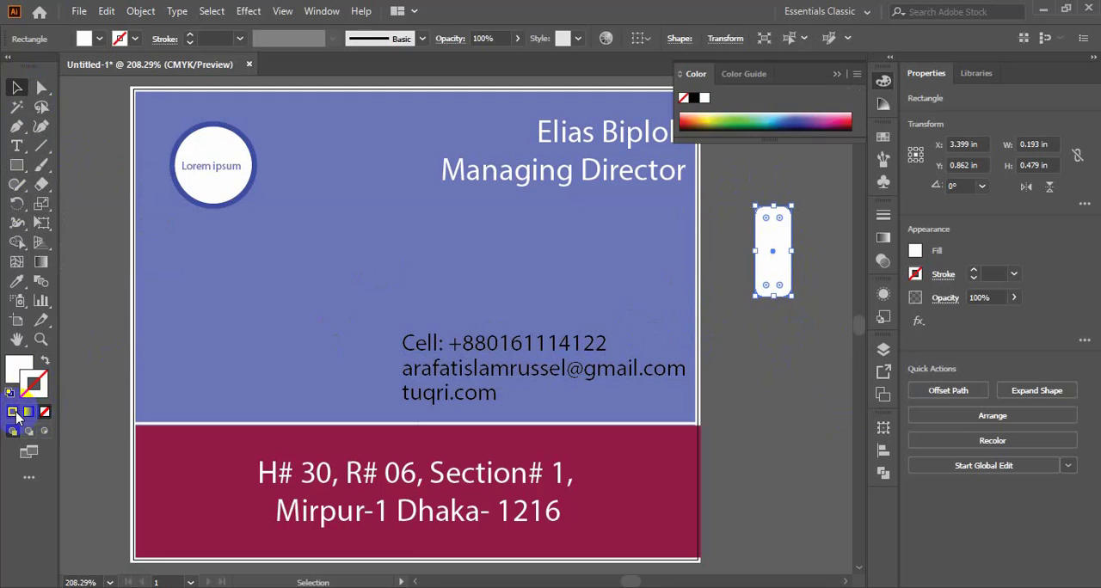
left_click(14, 413)
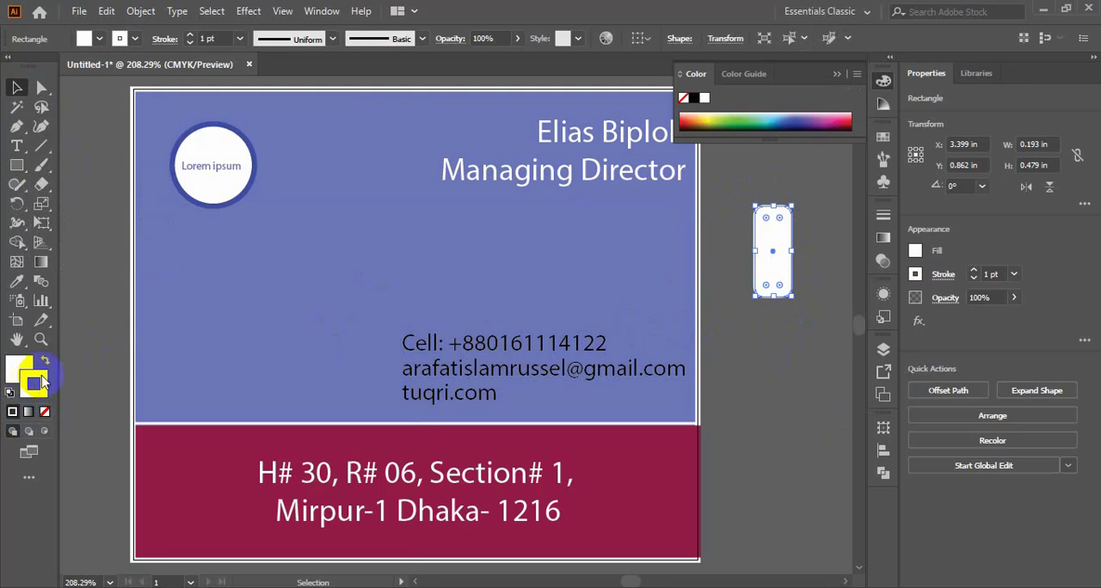
double_click(26, 371)
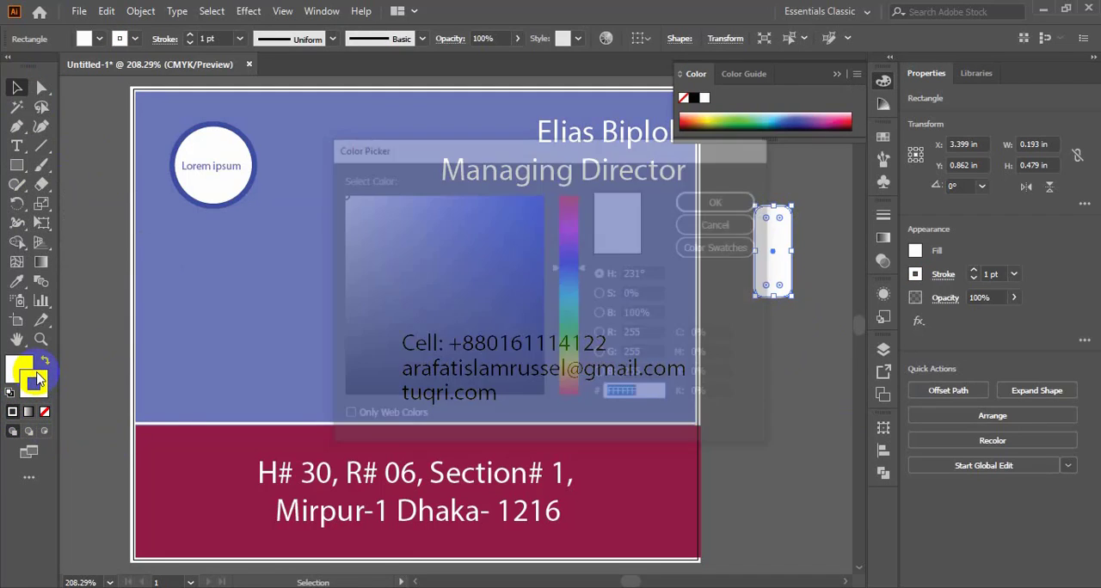
left_click(521, 250)
mouse_move(521, 250)
left_mouse_down()
mouse_move(534, 346)
mouse_move(546, 347)
left_mouse_up()
left_click(722, 200)
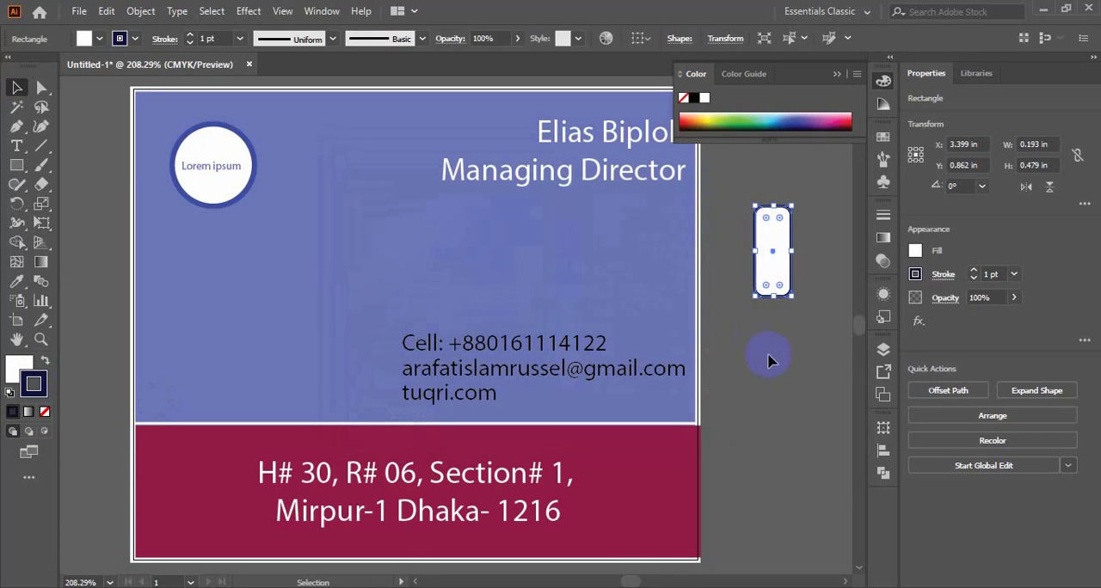
- Set the rounded rectangle's stroke weight to 2 pt and clear the selection
left_click(237, 38)
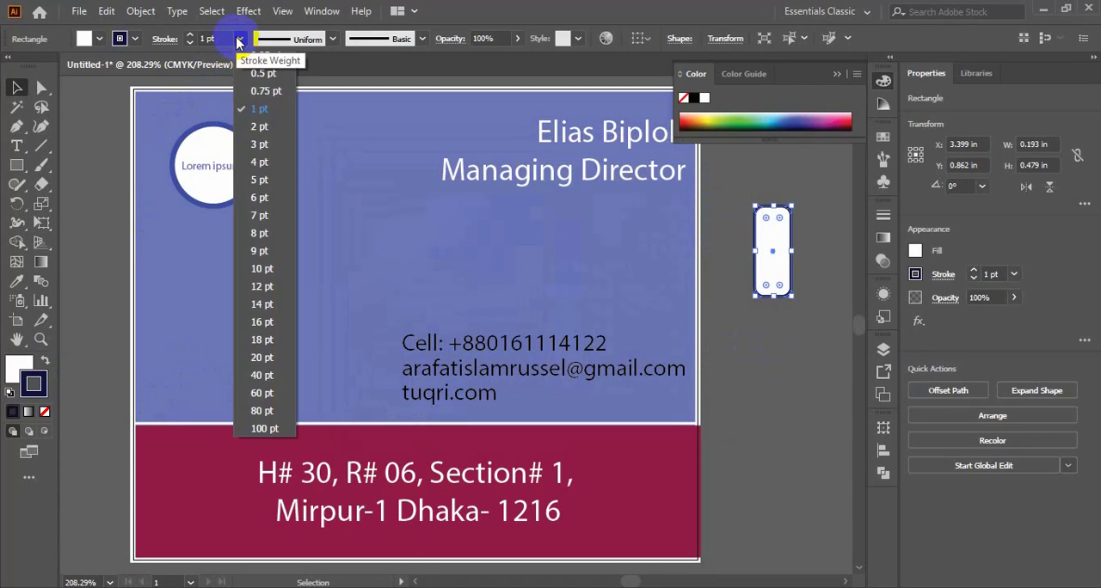
left_click(259, 126)
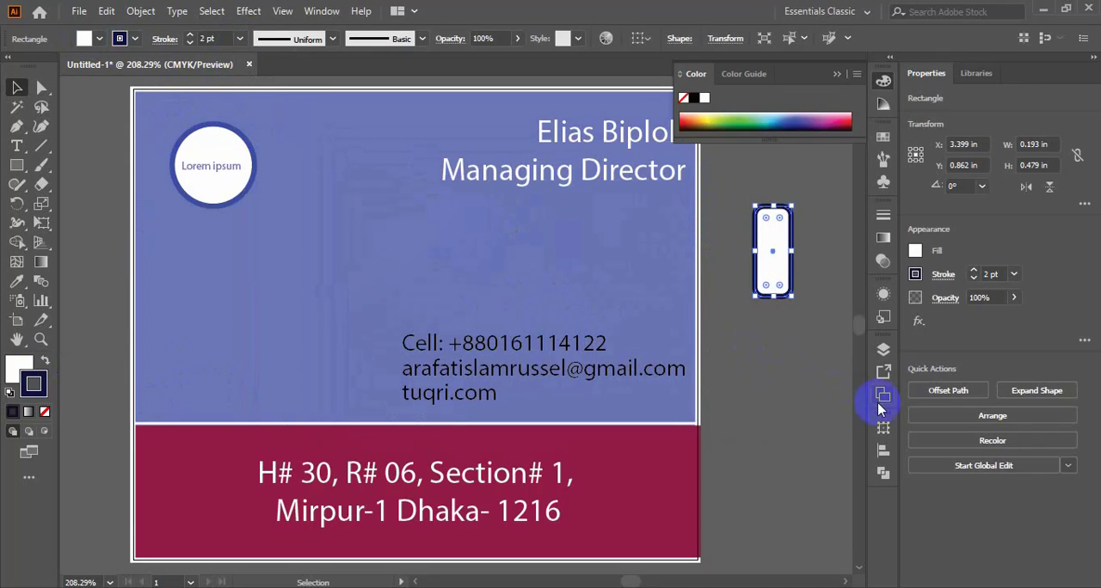
left_click(796, 382)
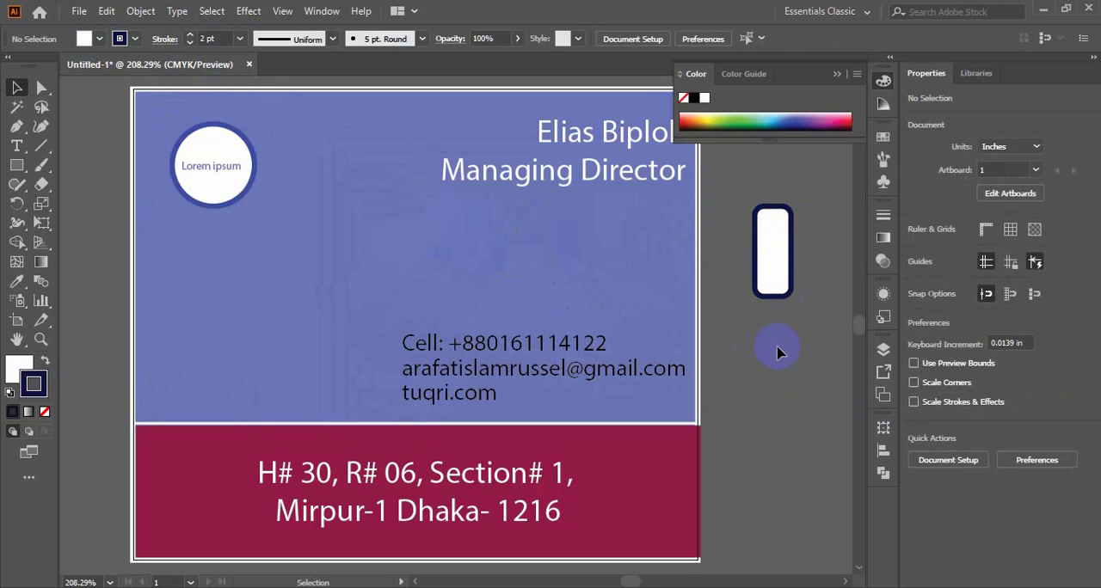
- Shorten the rounded rectangle from its lower edge to about 0.423 in high and deselect it
left_click(772, 284)
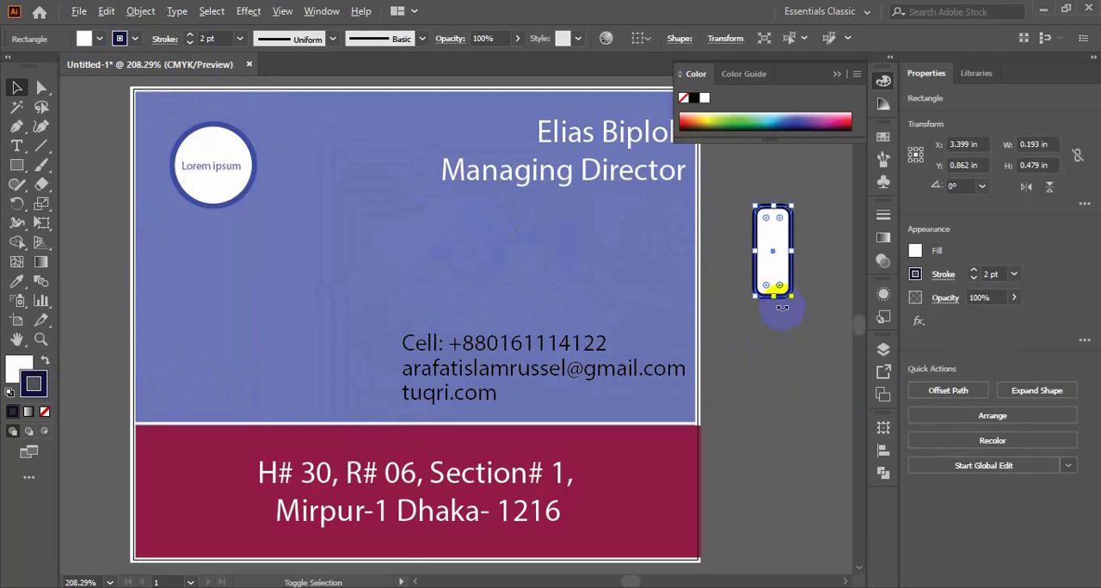
left_click_drag(774, 297, 774, 288)
left_click(776, 332)
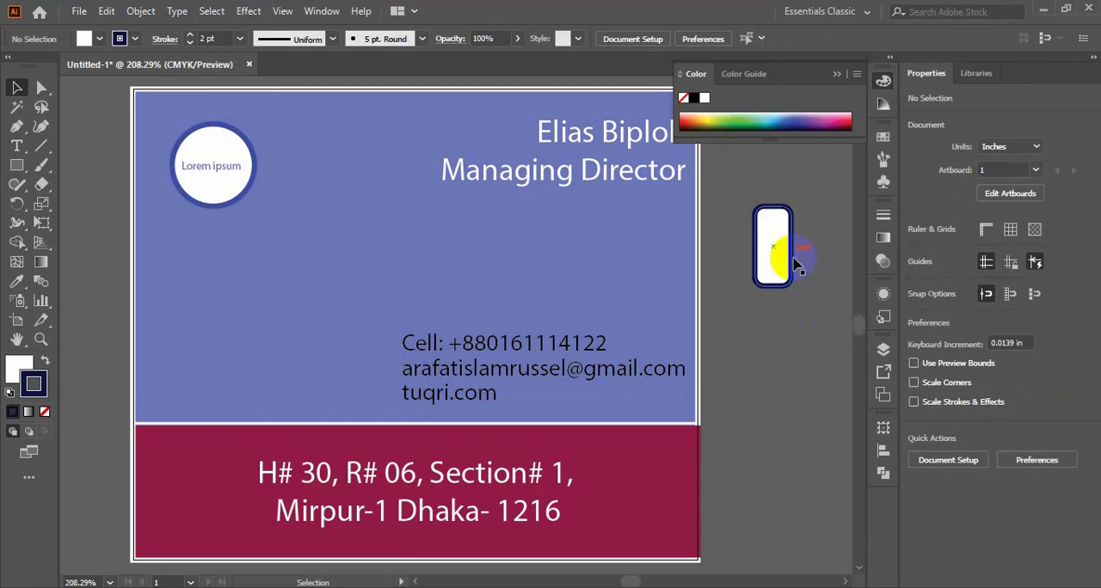
- Try to scale the rounded rectangle down to about 0.107 × 0.235 in and place it before the Cell line
left_click(778, 206)
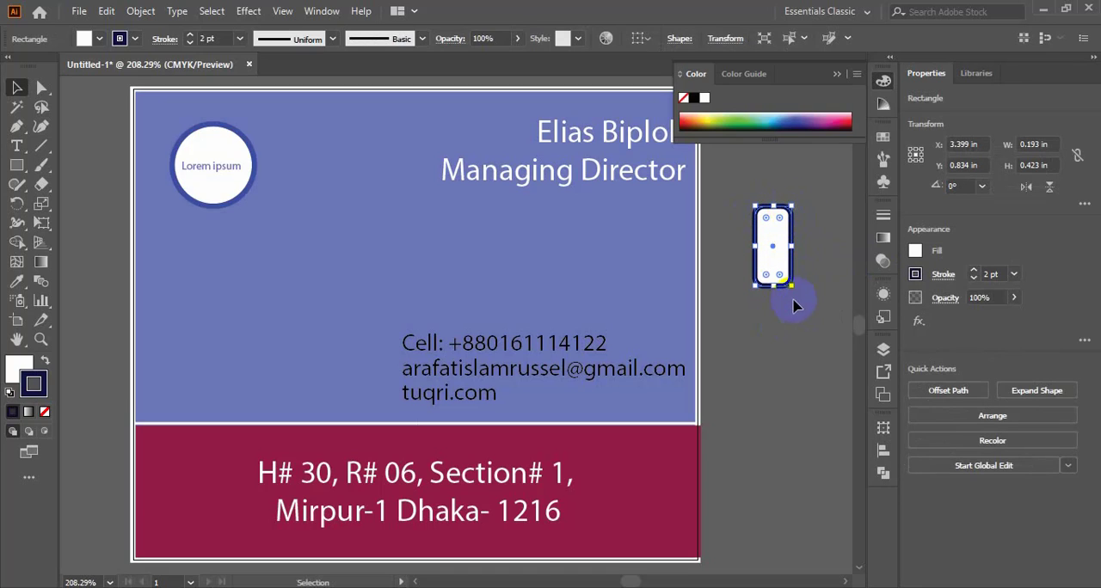
left_click(773, 248)
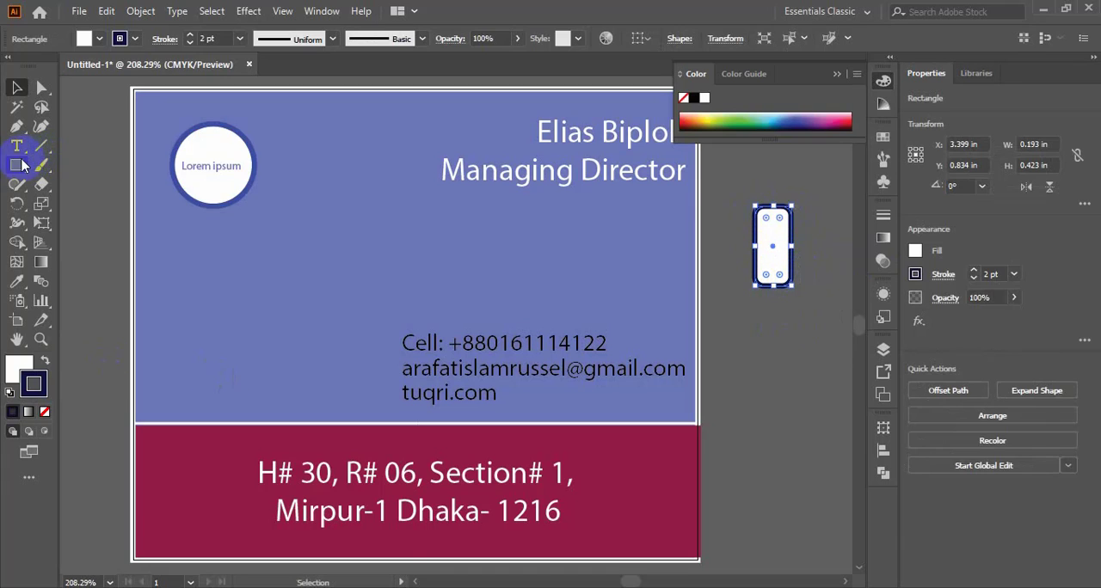
left_click(778, 276)
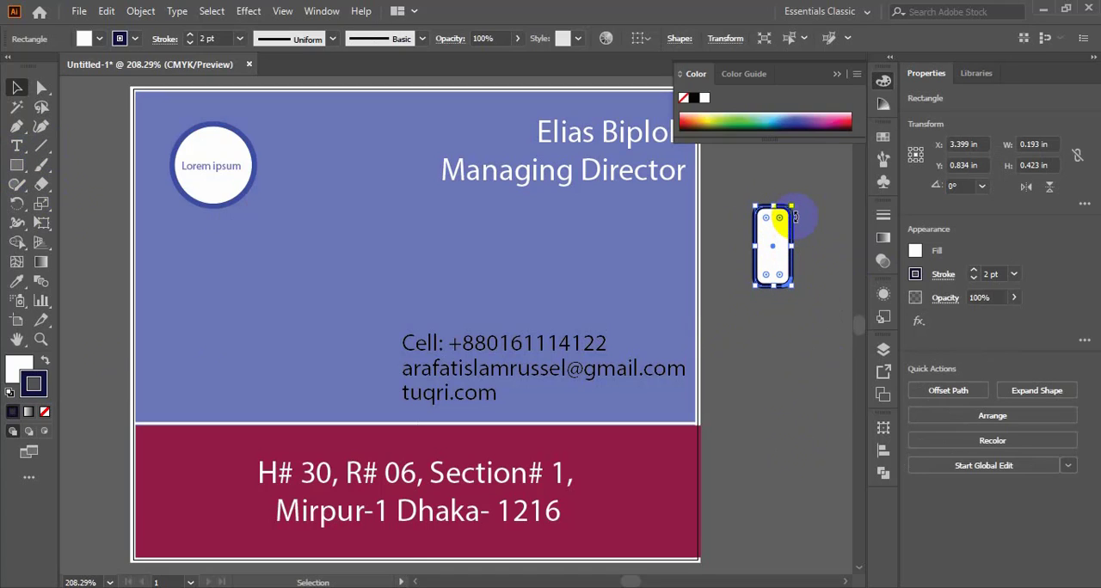
left_click_drag(792, 204, 785, 222)
left_click_drag(773, 256, 388, 355)
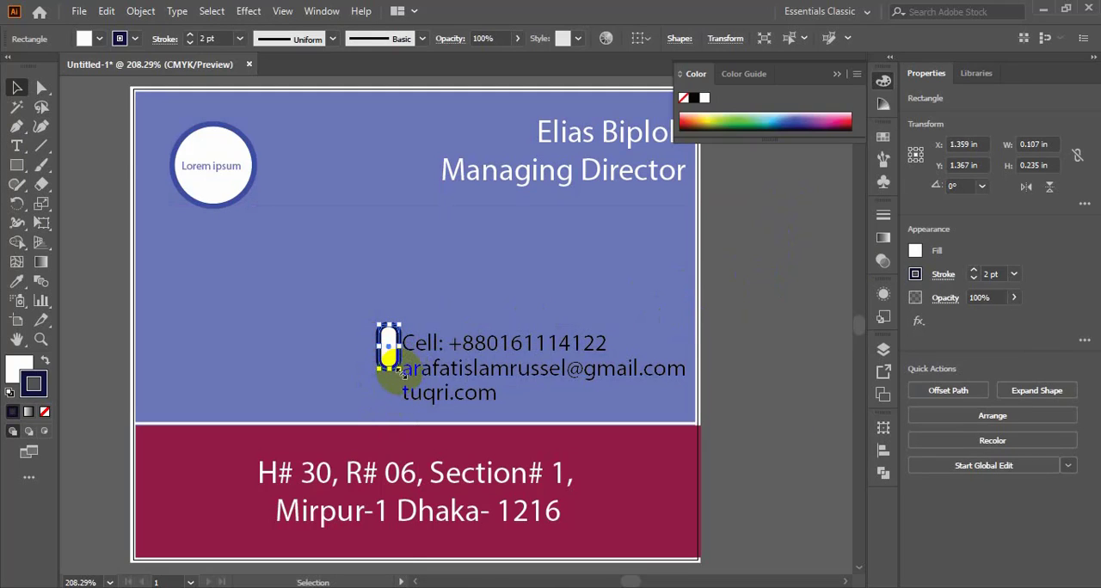
left_click(720, 269)
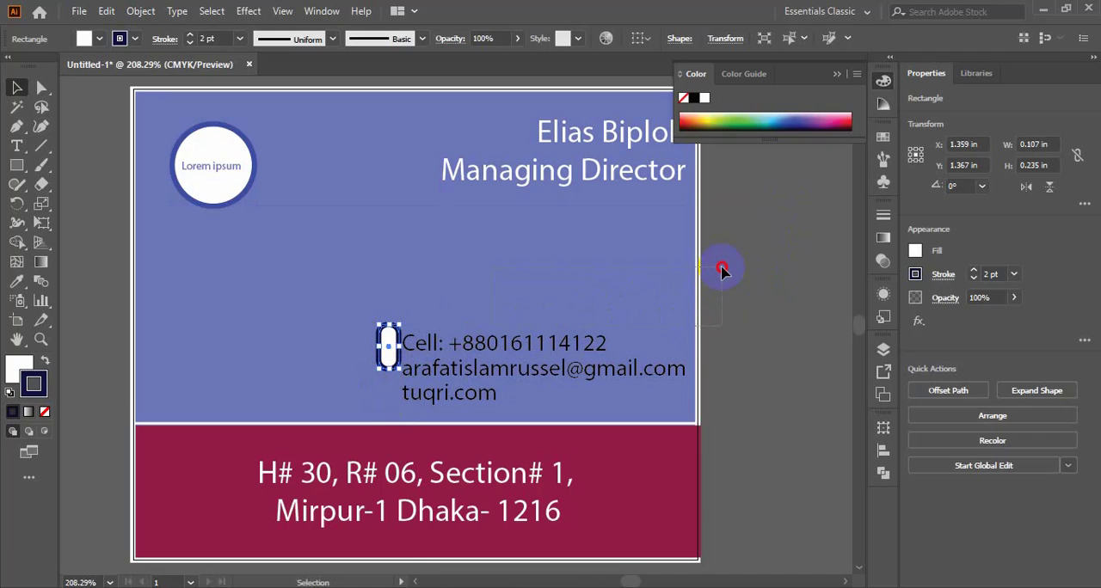
key("ctrl+z")
key("ctrl+z")
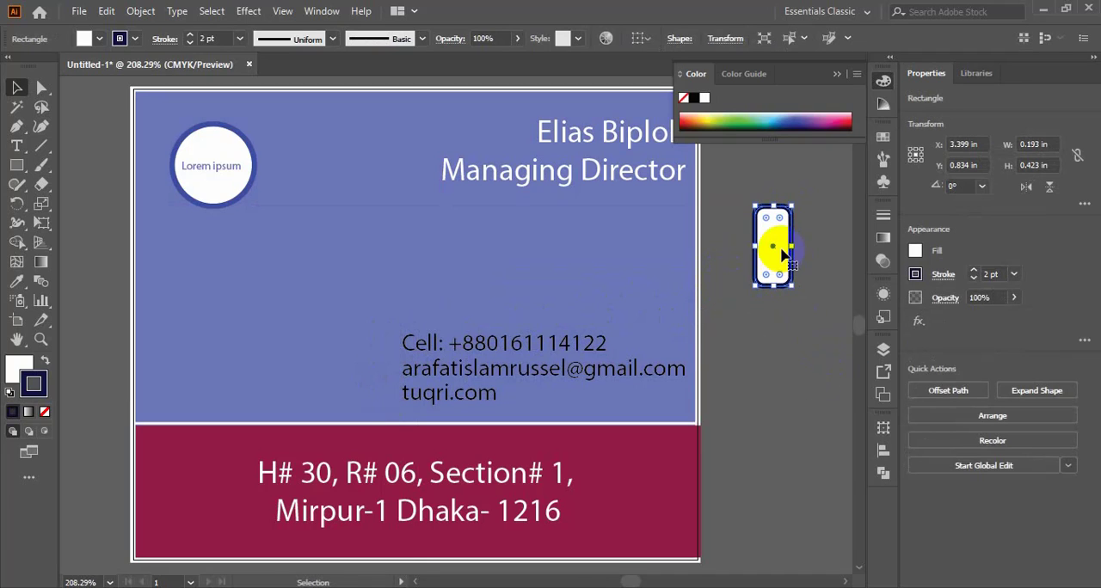
- Reduce the corner rounding of the navy-outlined rectangle beside the card so its corners are nearly square
scroll(809, 185, "up", 2)
scroll(800, 232, "up", 2)
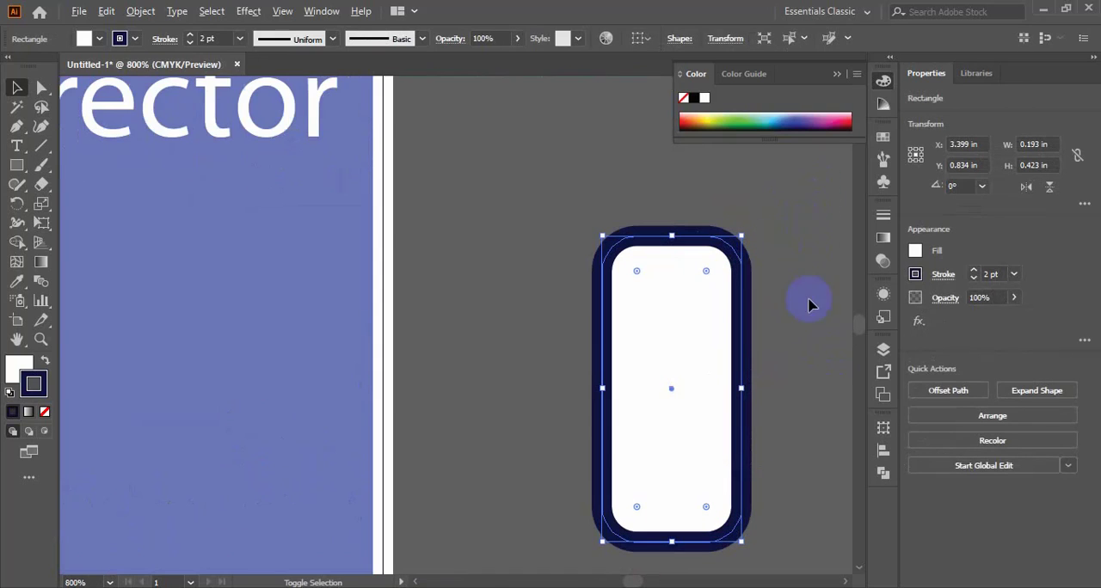
left_click_drag(706, 275, 728, 253)
scroll(714, 309, "down", 3)
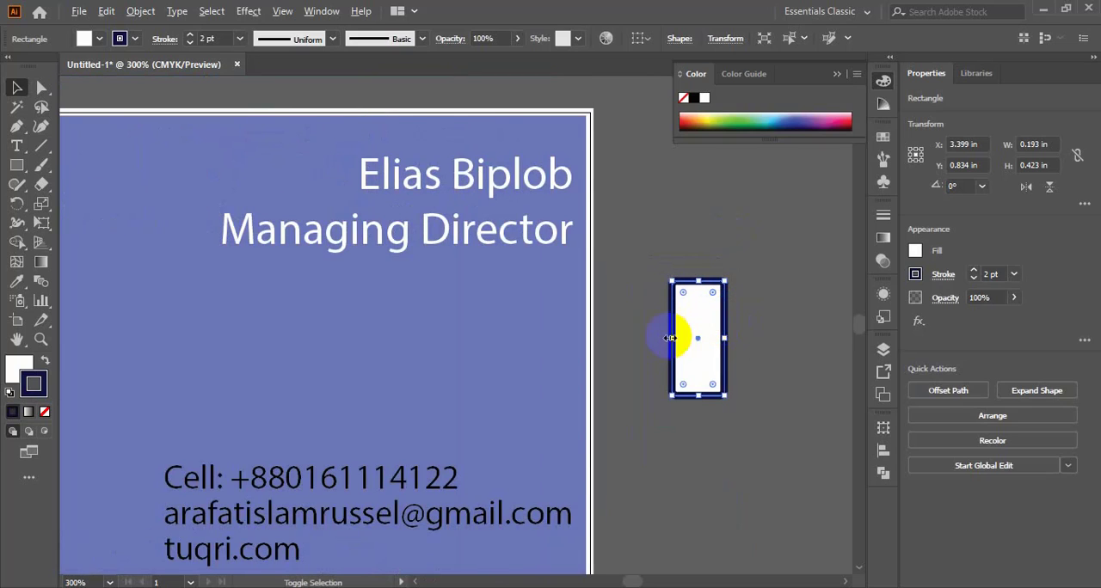
- Examine the card layout and the outlined rectangle beside it at magnifications between 100% and 400%
scroll(675, 340, "up", 1)
scroll(579, 371, "down", 3)
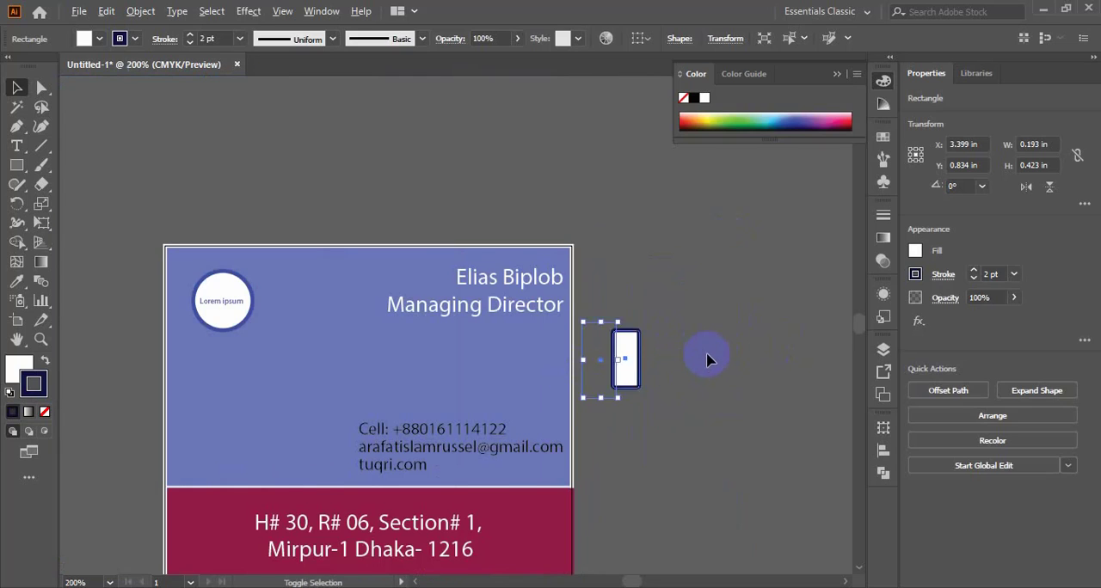
scroll(703, 360, "up", 1)
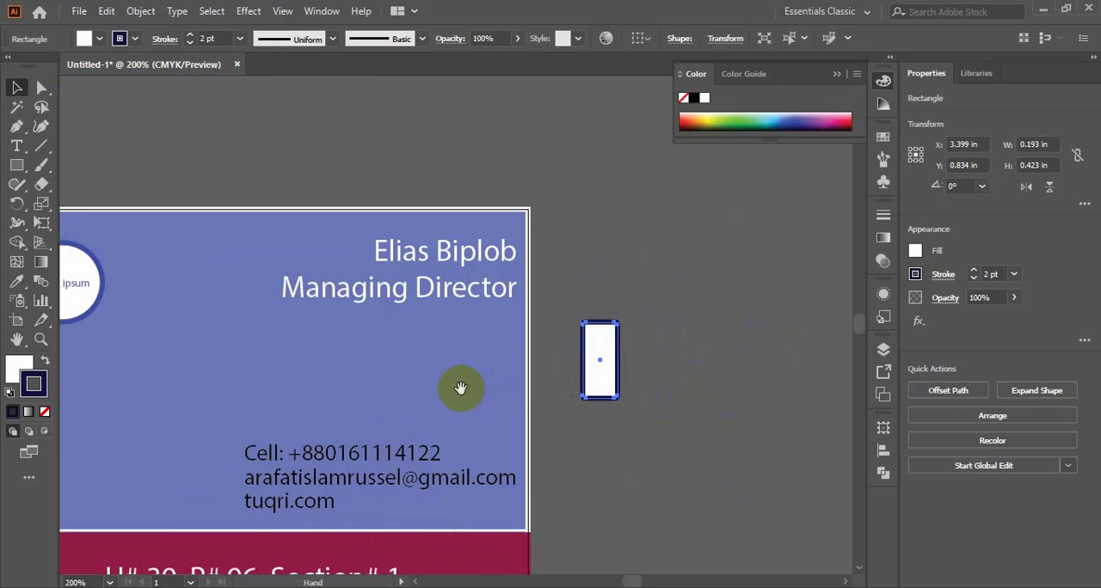
left_click_drag(462, 387, 568, 274)
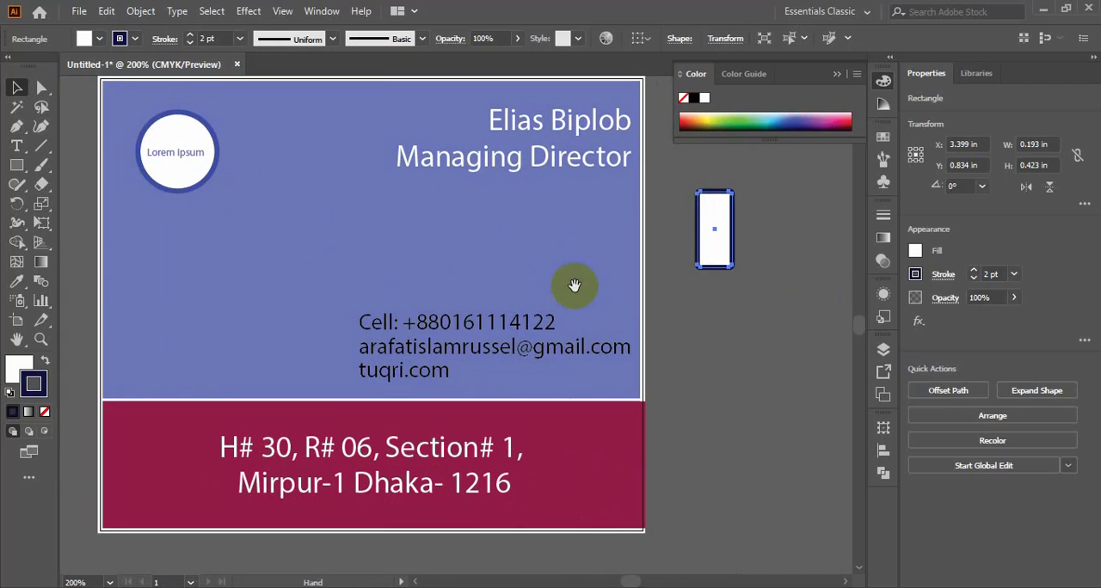
left_click_drag(553, 266, 613, 308)
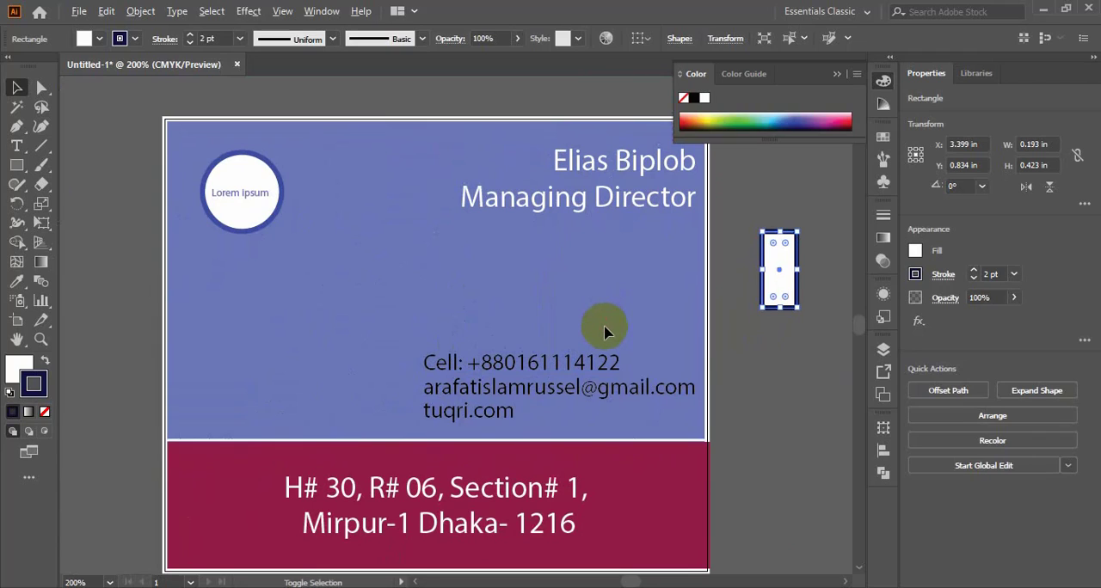
scroll(707, 348, "down", 2)
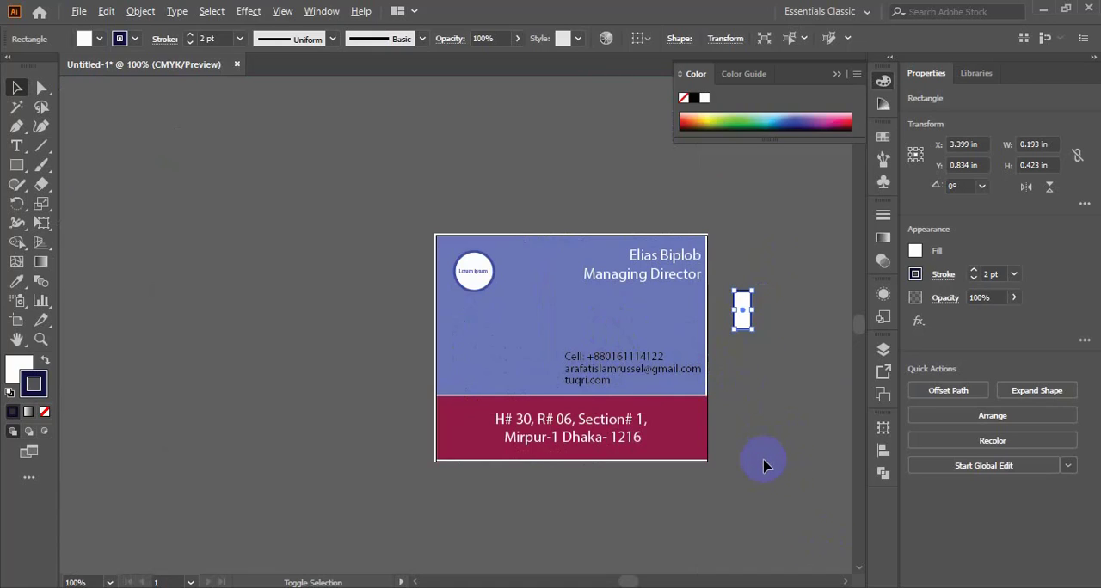
scroll(757, 465, "up", 4)
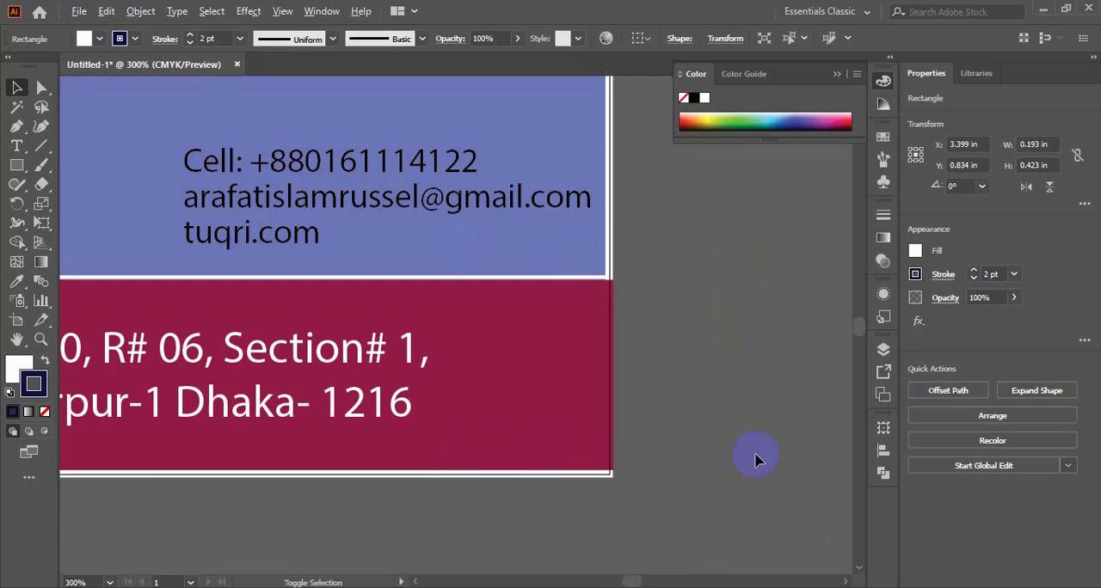
scroll(731, 444, "down", 2)
scroll(713, 421, "up", 2)
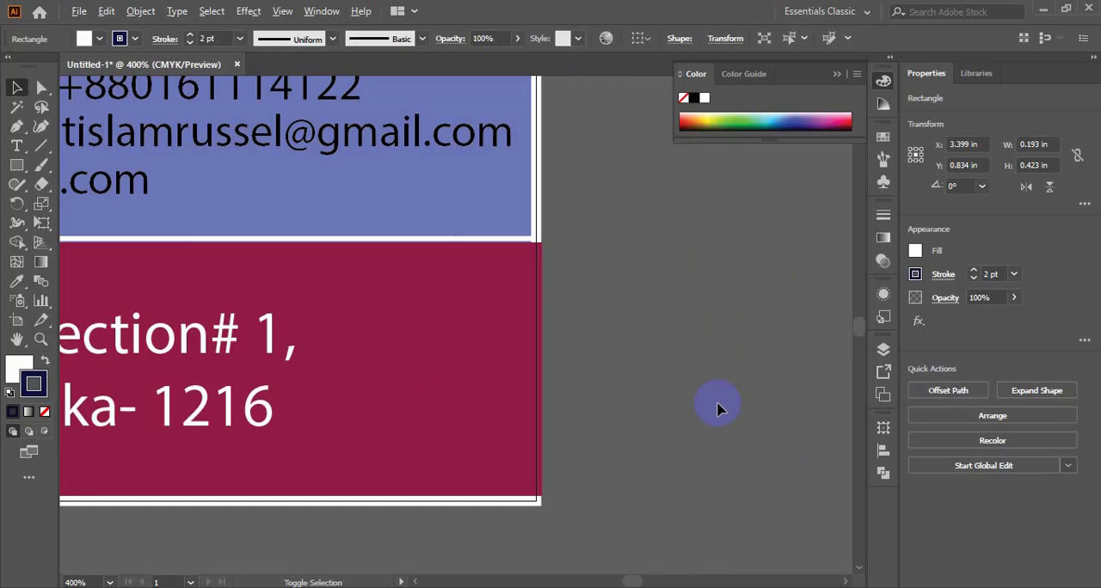
scroll(721, 414, "down", 2)
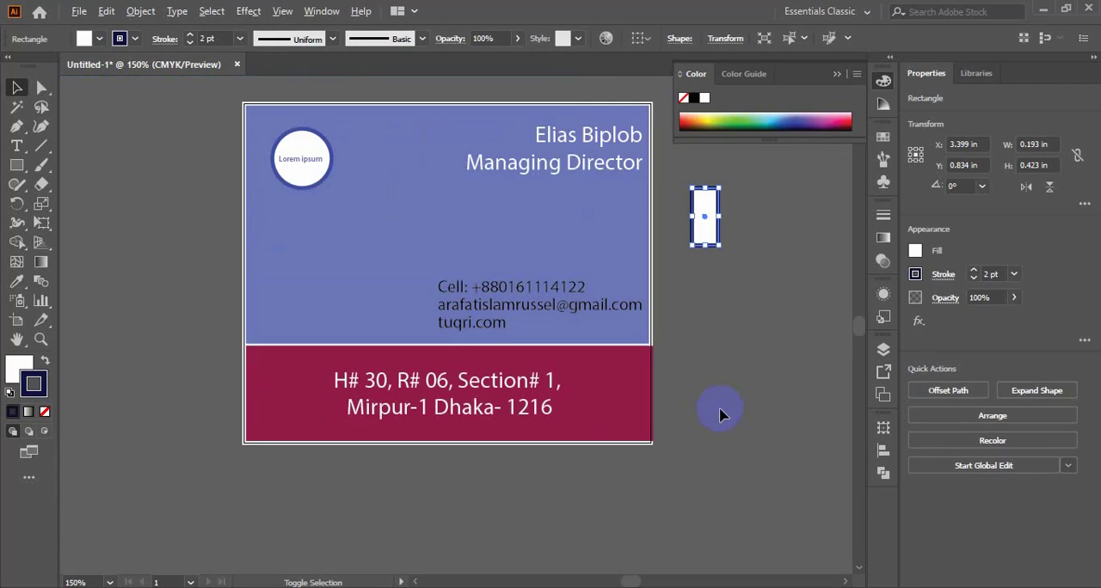
scroll(722, 416, "up", 1)
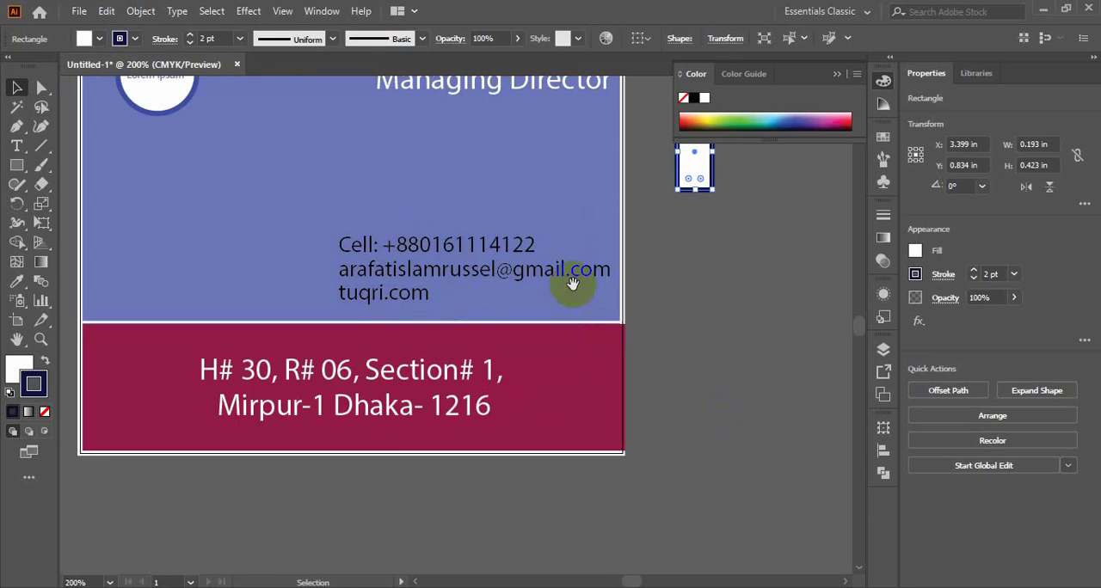
left_click_drag(506, 210, 608, 331)
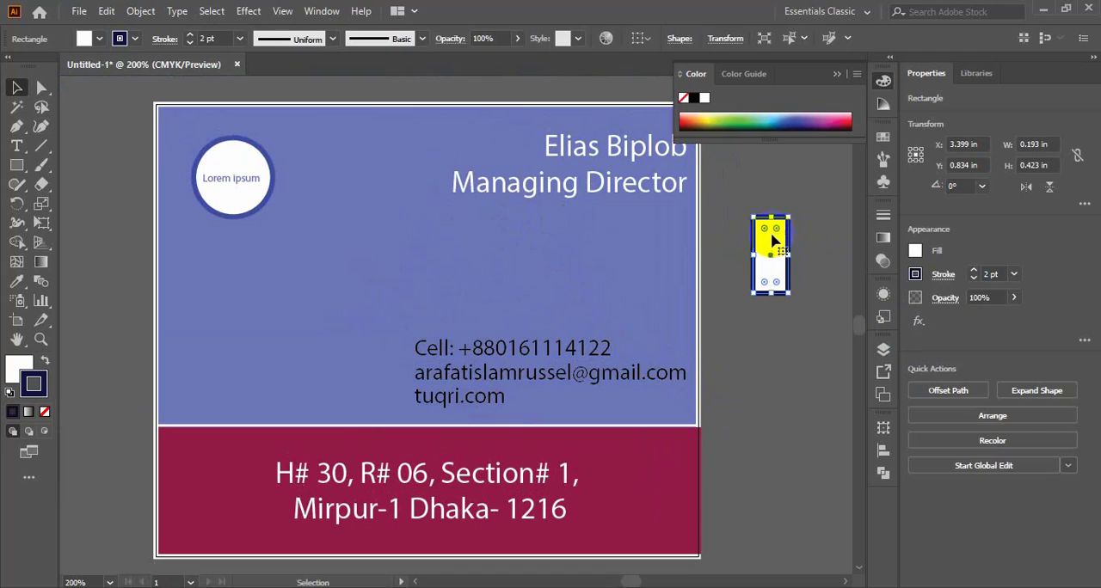
- Move the outlined rectangle in front of the Cell line and resize it to about 0.126 × 0.175 in
left_click_drag(789, 215, 405, 347)
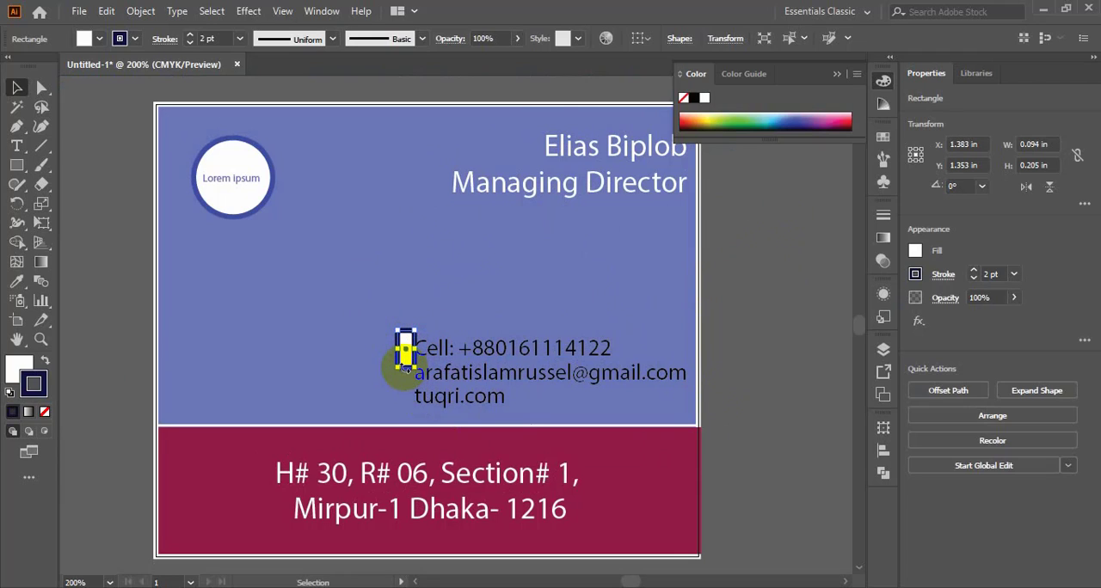
mouse_move(401, 349)
left_mouse_down()
mouse_move(389, 346)
mouse_move(405, 331)
mouse_move(405, 359)
left_mouse_up()
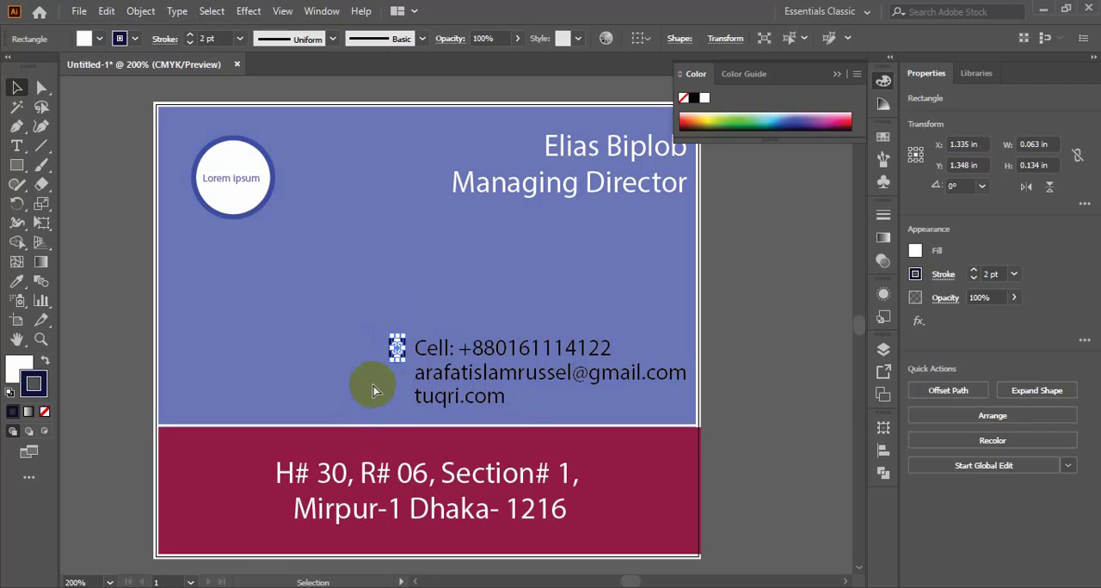
key("a")
key("v")
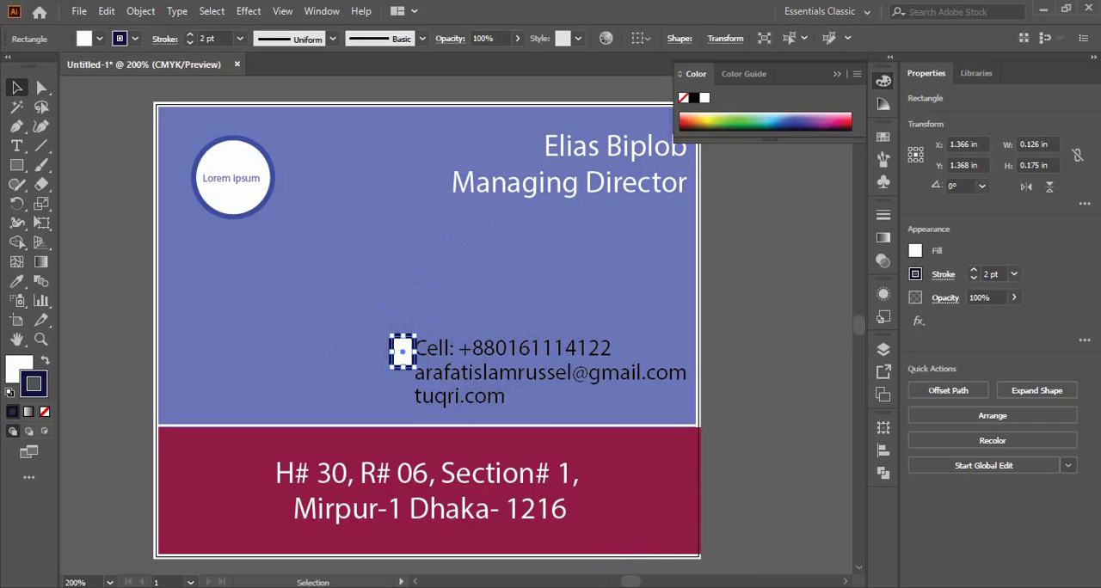
- Try to scale the globe icon's outer circle down to about 0.199 in across about its centre
key("ctrl+v")
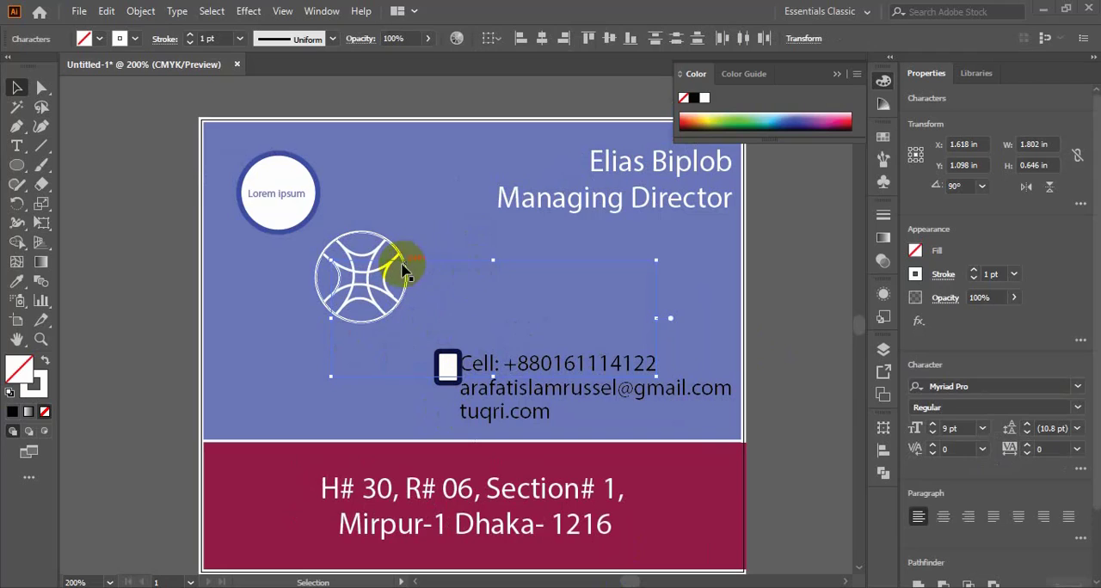
left_click(400, 251)
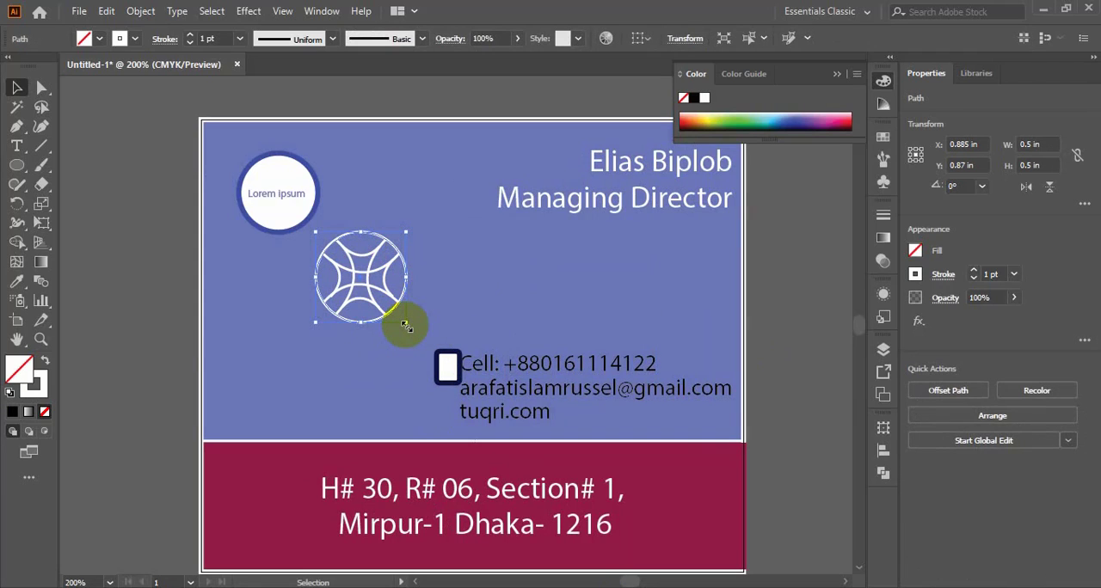
left_click_drag(404, 324, 384, 307)
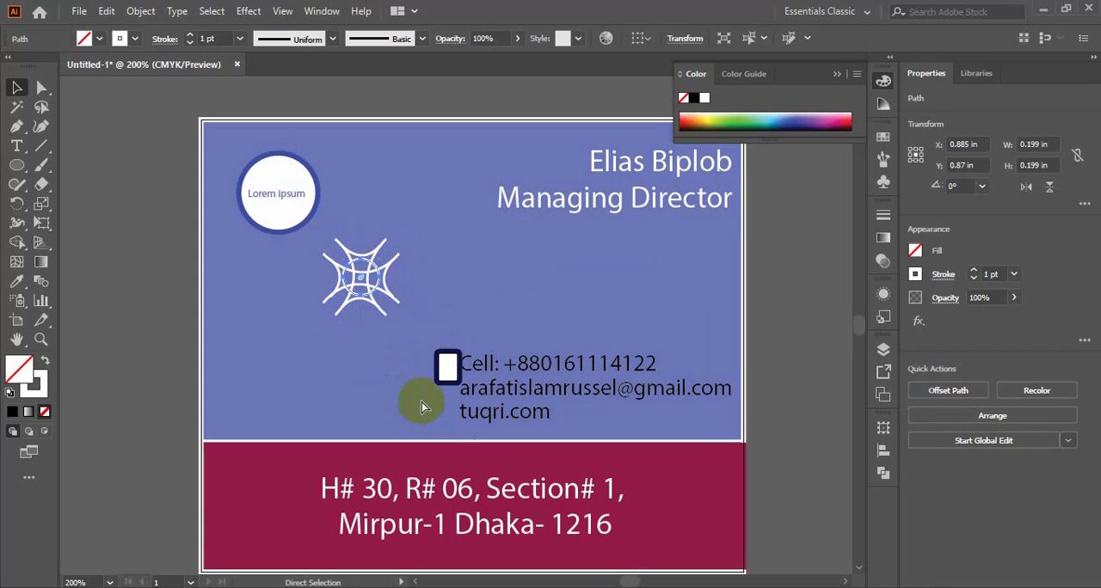
key("a")
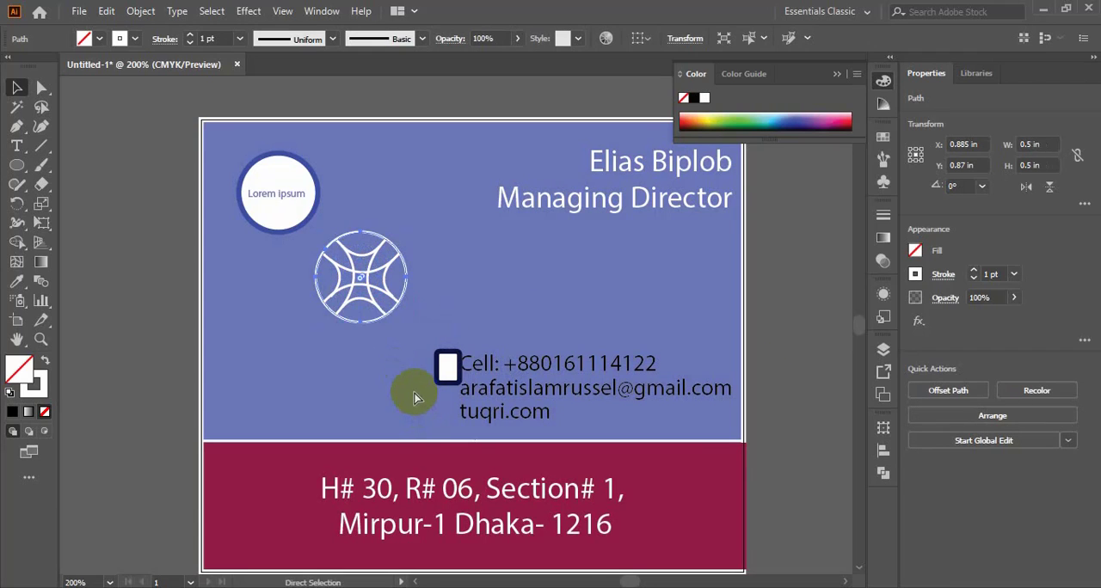
left_click(429, 231)
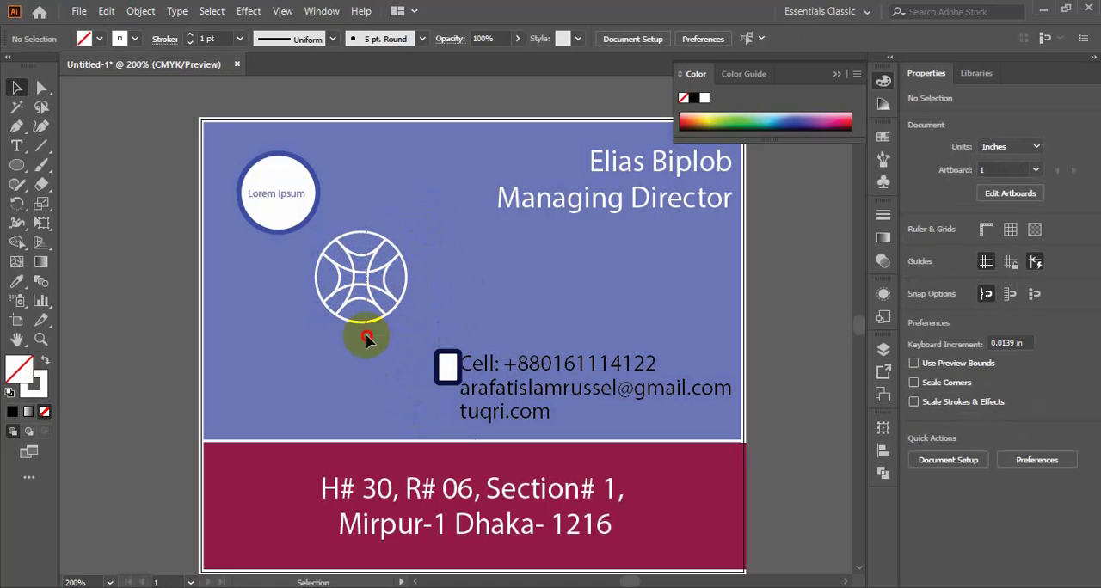
- Group the globe icon's outer circle with all of its inner arcs
left_click_drag(367, 335, 298, 331)
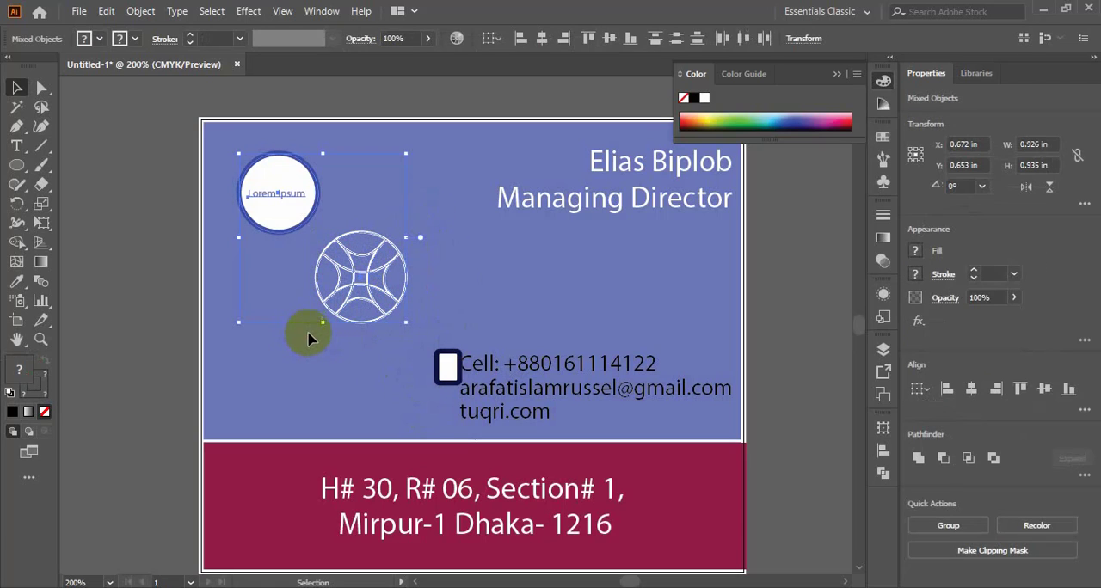
left_click(363, 287)
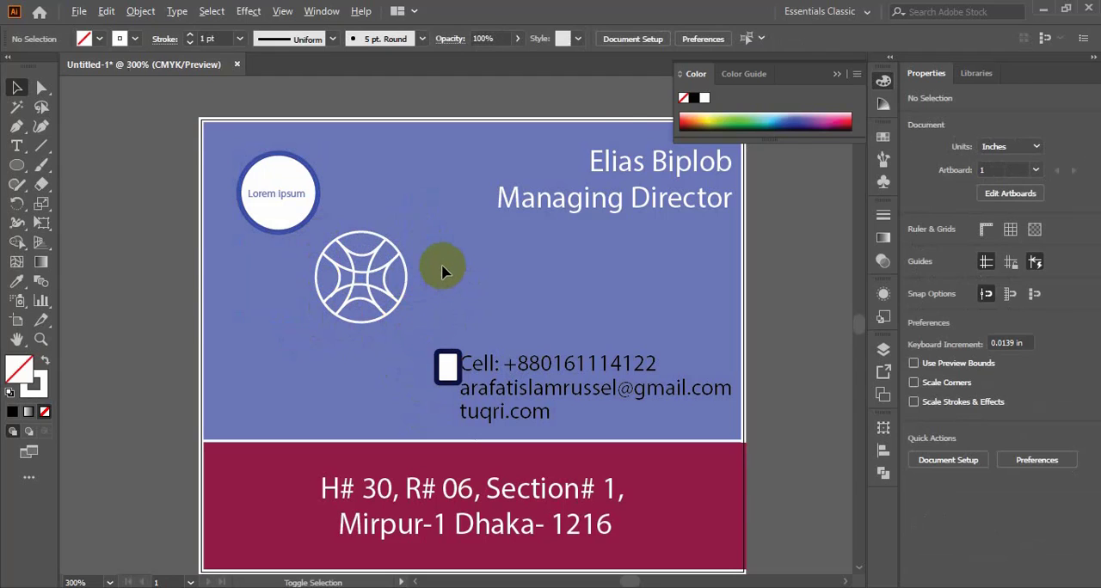
scroll(442, 269, "up", 2)
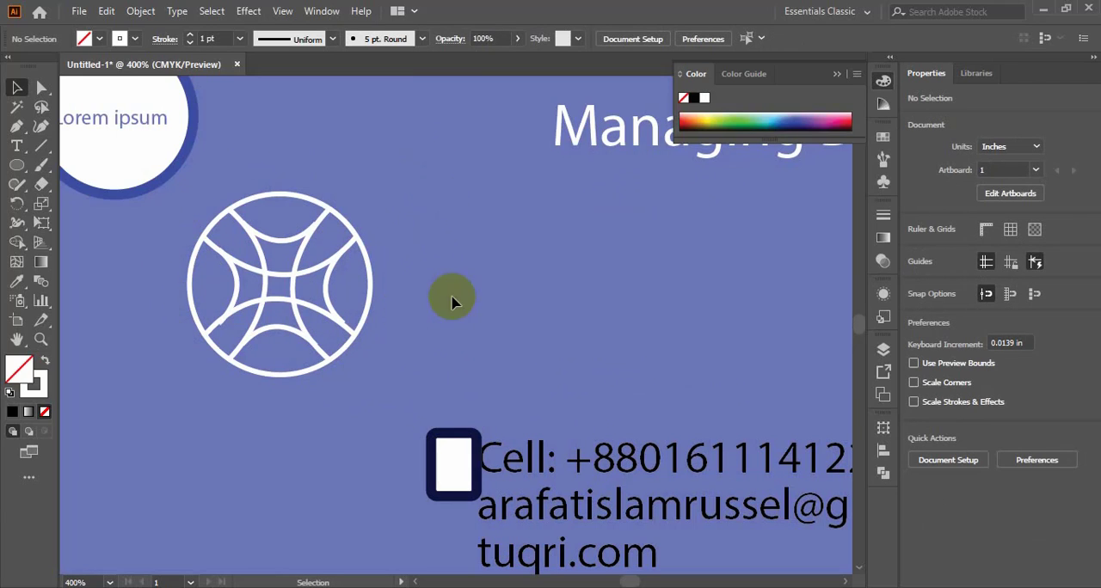
left_click_drag(401, 178, 153, 383)
left_click(152, 381)
left_click_drag(423, 173, 173, 388)
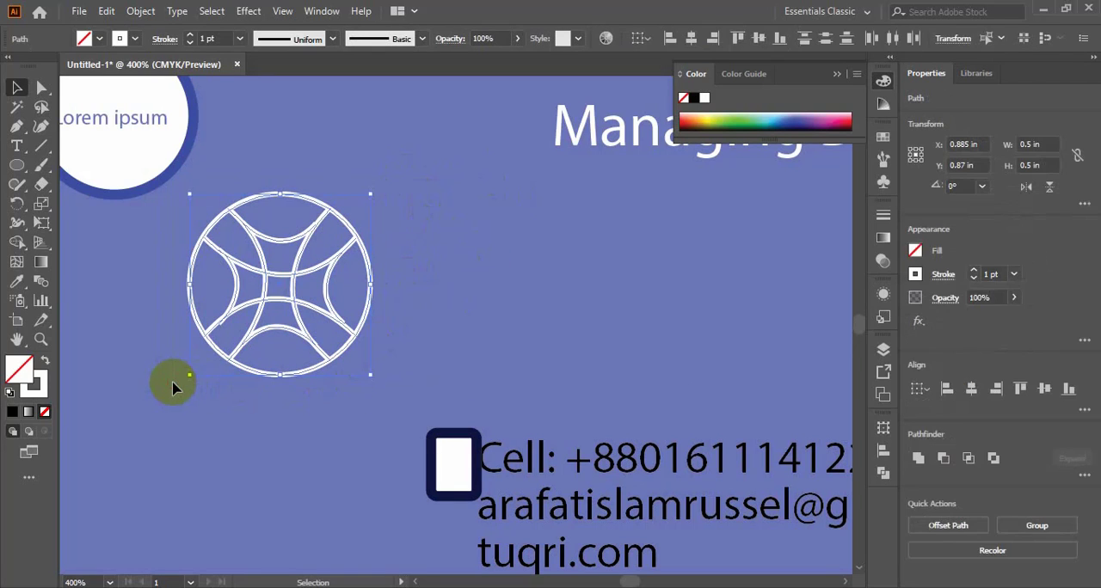
key("ctrl+g")
key("v")
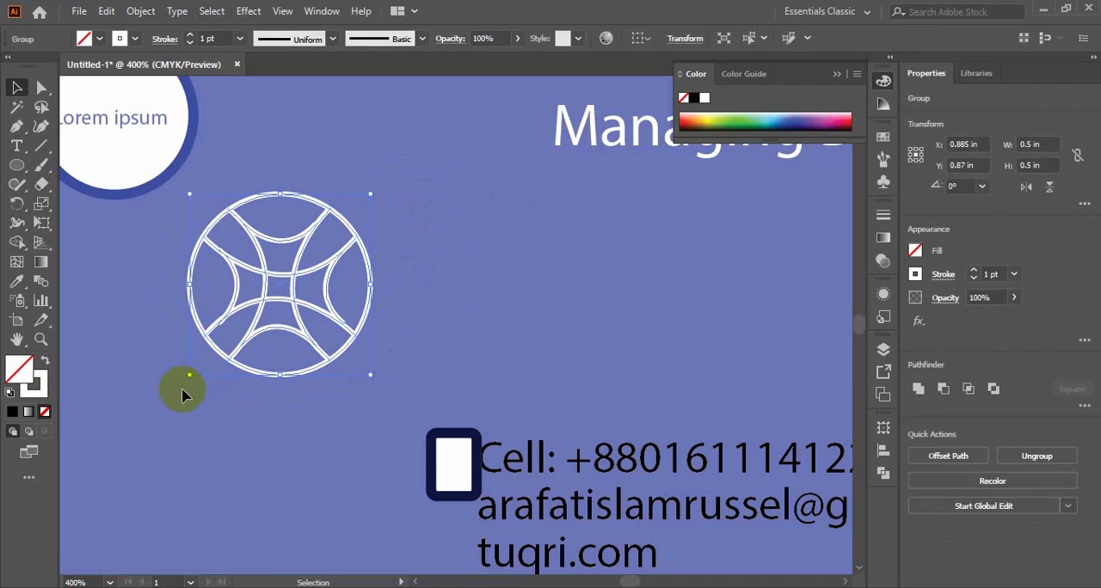
- Scale the grouped globe icon down proportionally about its centre to about 0.126 in across
left_click_drag(368, 376, 362, 365)
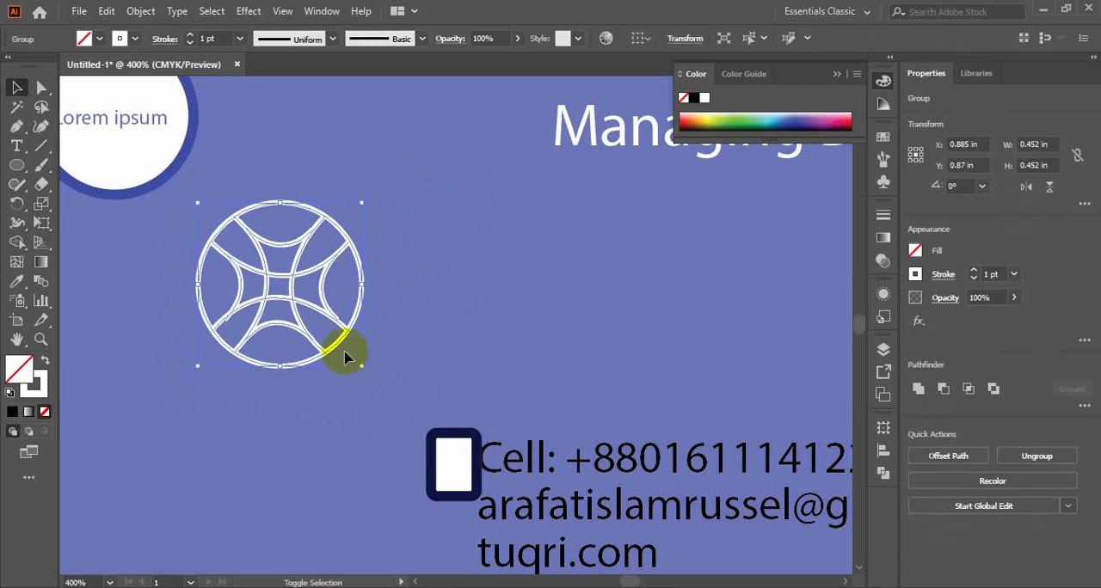
left_click(298, 314)
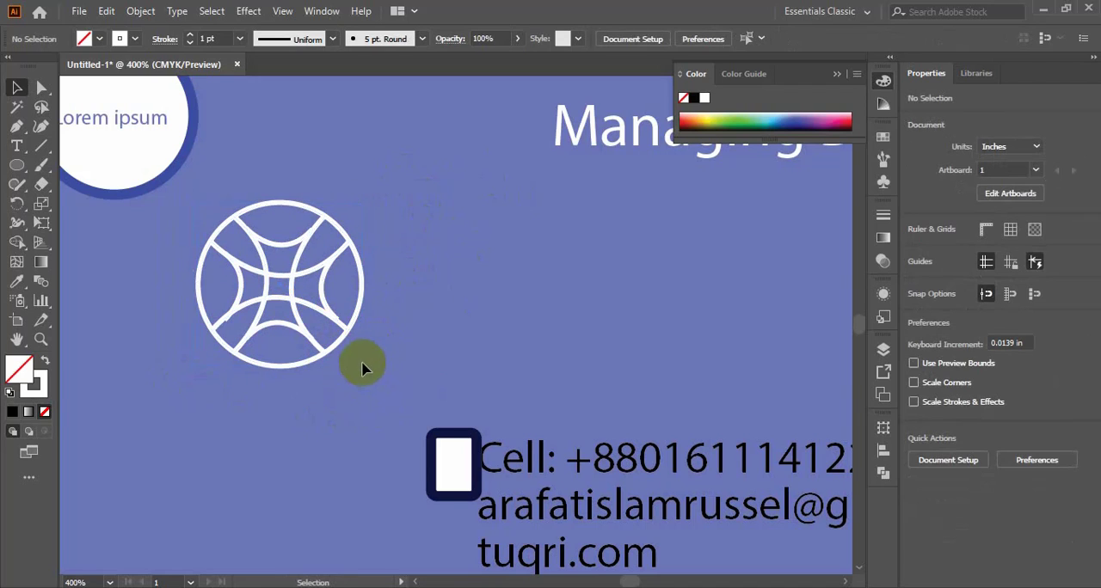
left_click(344, 339)
left_click_drag(361, 366, 344, 350)
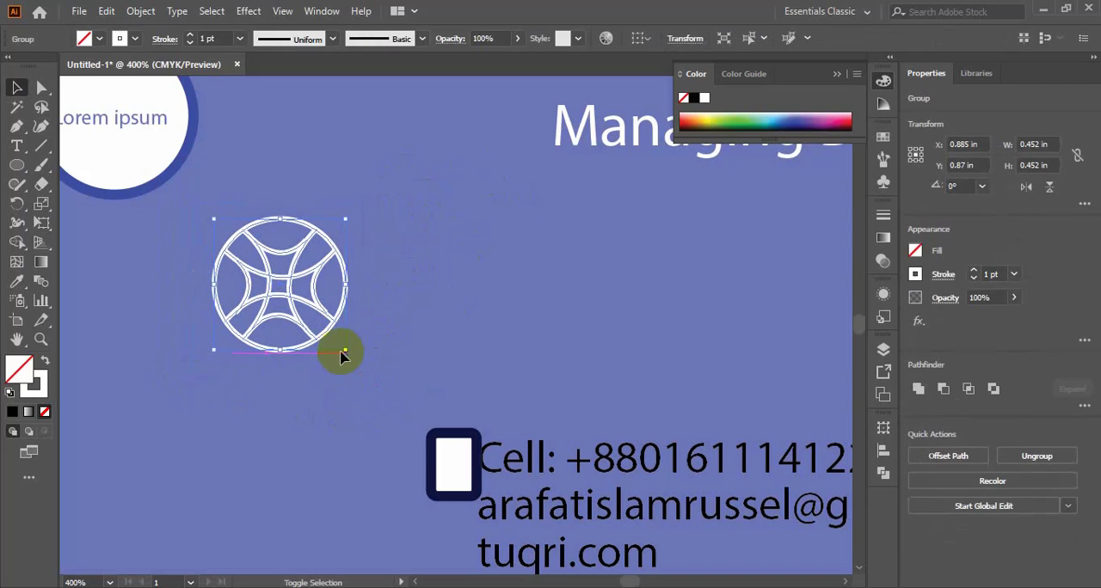
left_click(286, 303)
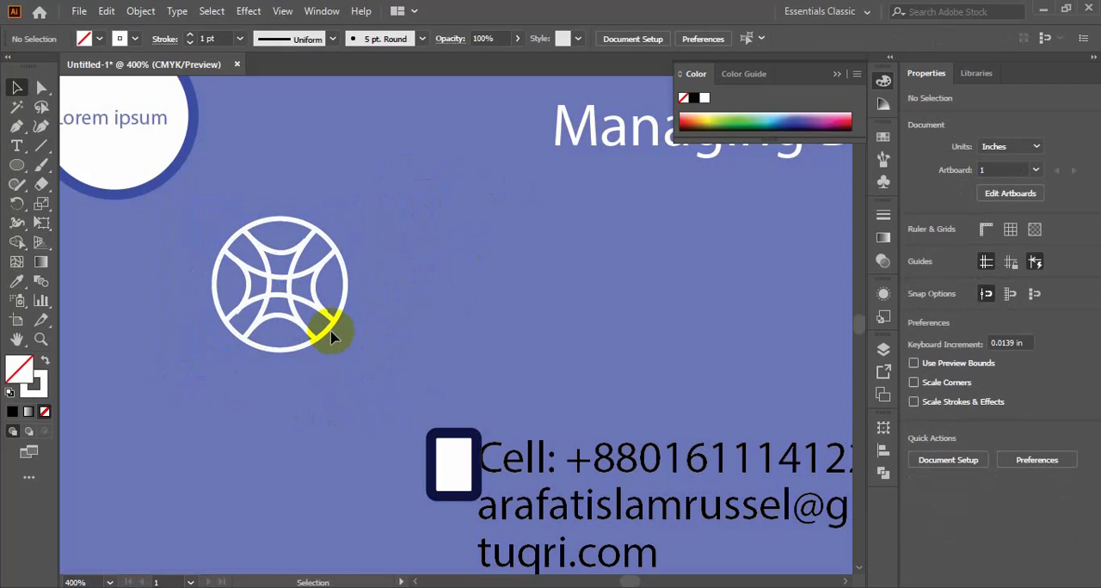
left_click(339, 339)
left_click_drag(345, 352, 305, 310)
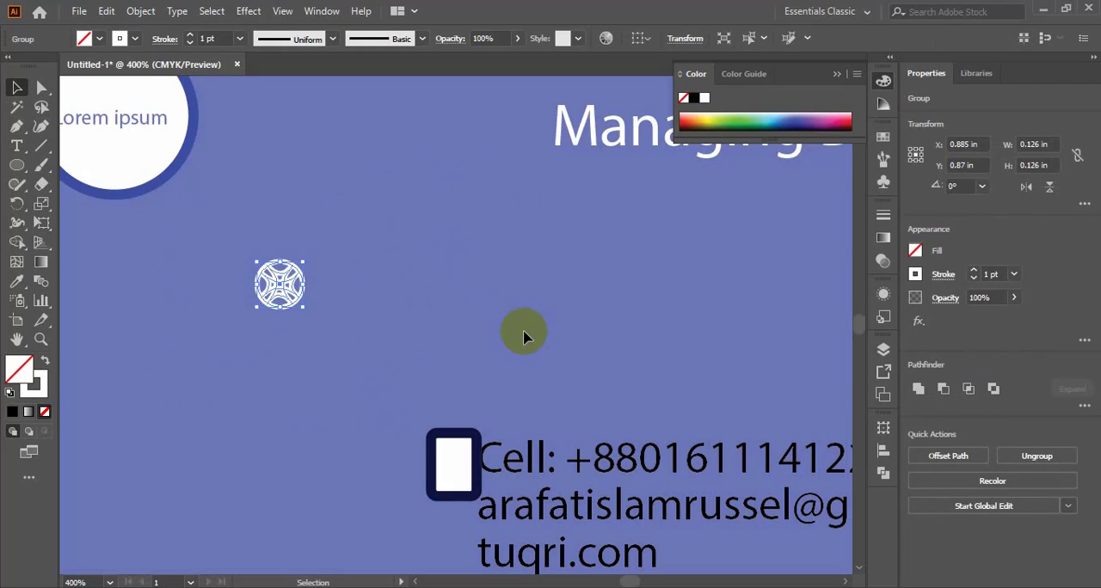
- Place the globe icon beside the tuqri.com line and shift the phone rectangle clear of the Cell text
scroll(526, 339, "down", 2)
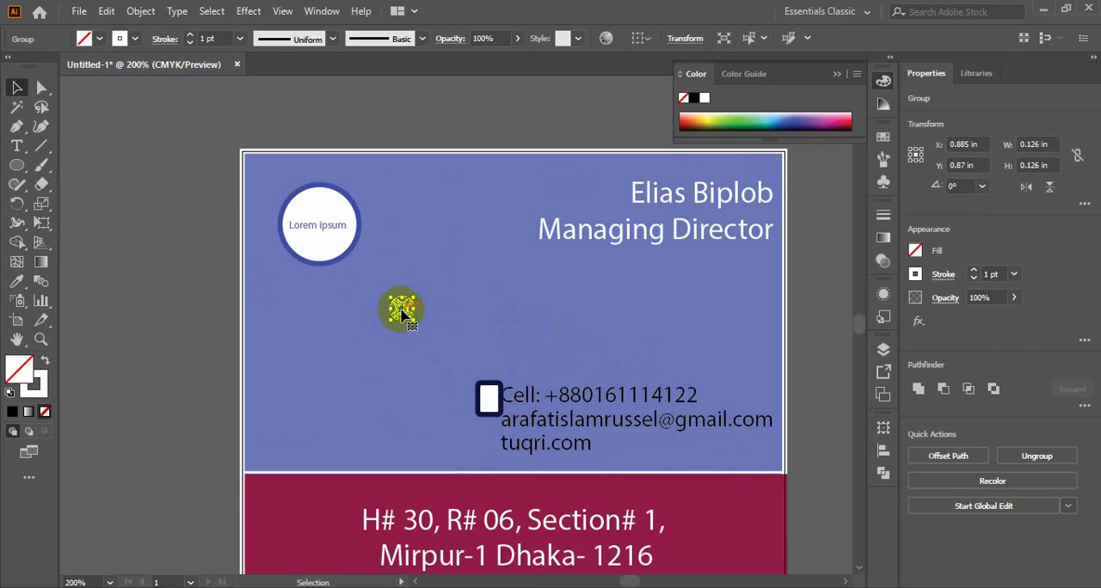
left_click_drag(402, 312, 477, 444)
left_click(543, 347)
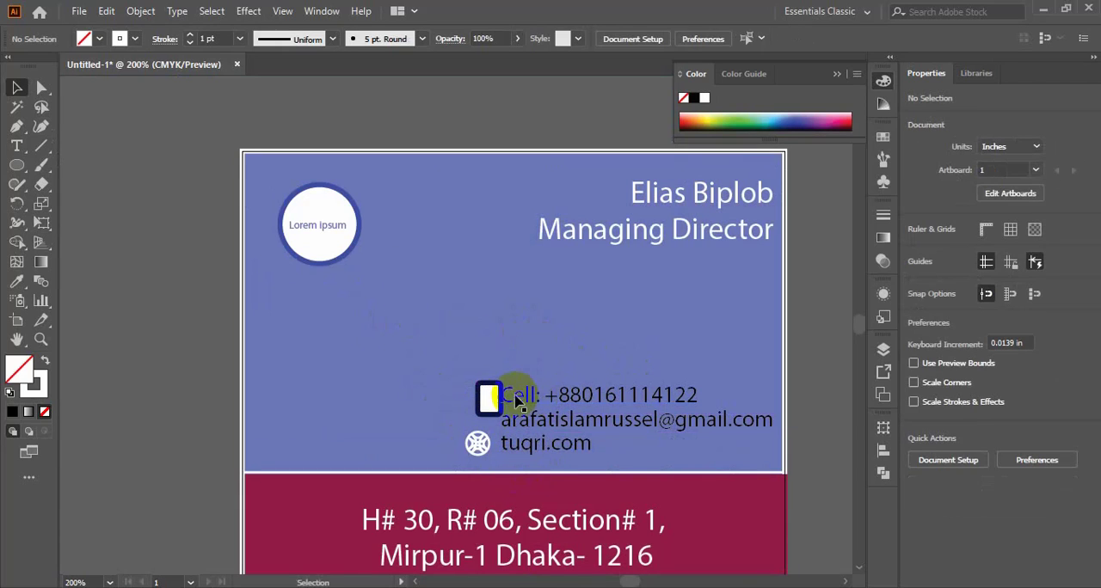
left_click_drag(499, 394, 472, 382)
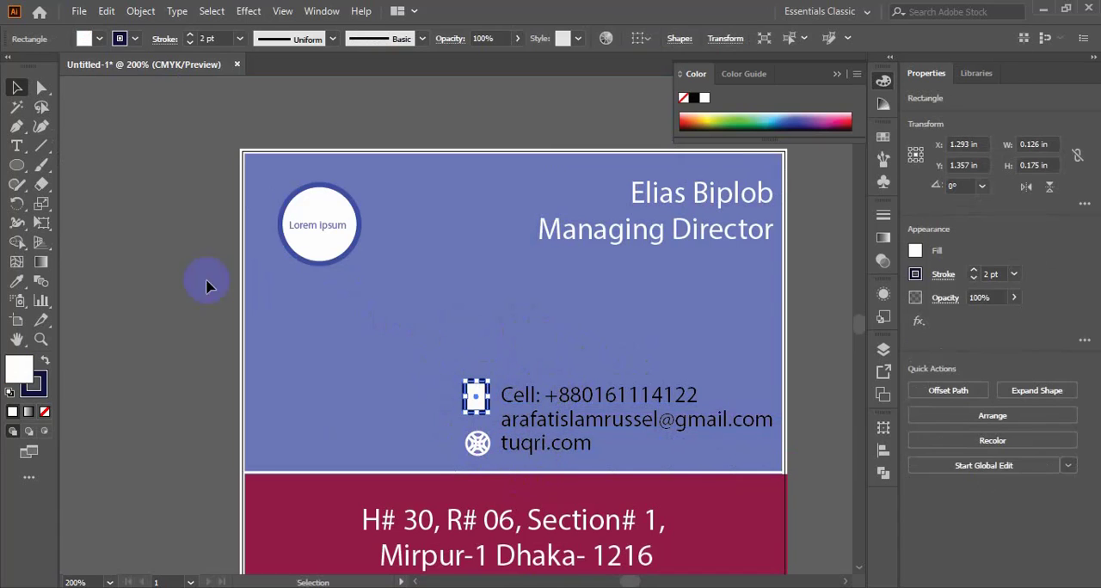
- Delete the "Cell:" label in front of the phone number
left_click(17, 145)
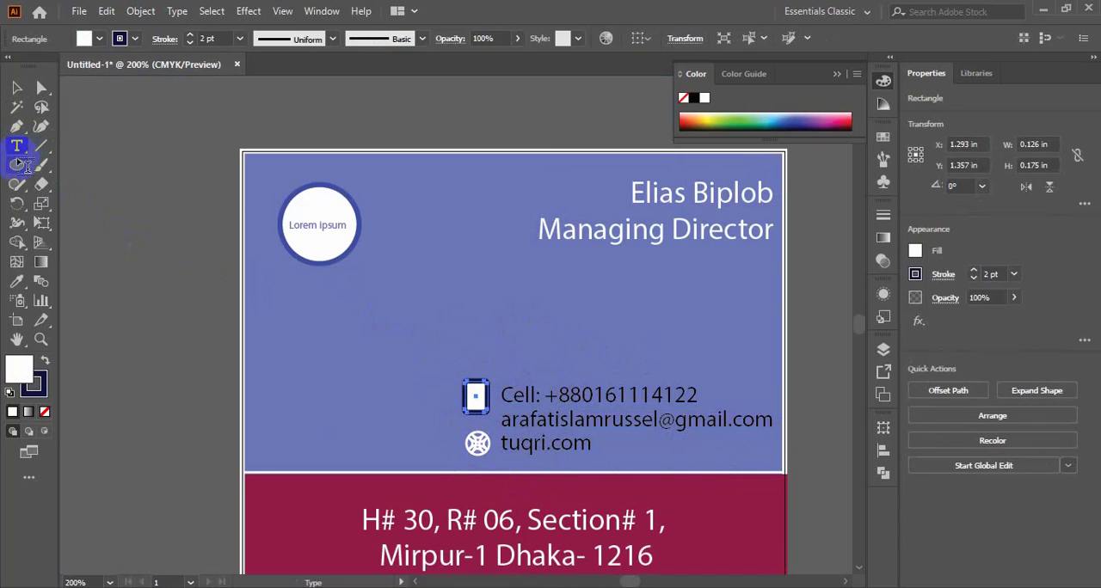
left_click(544, 395)
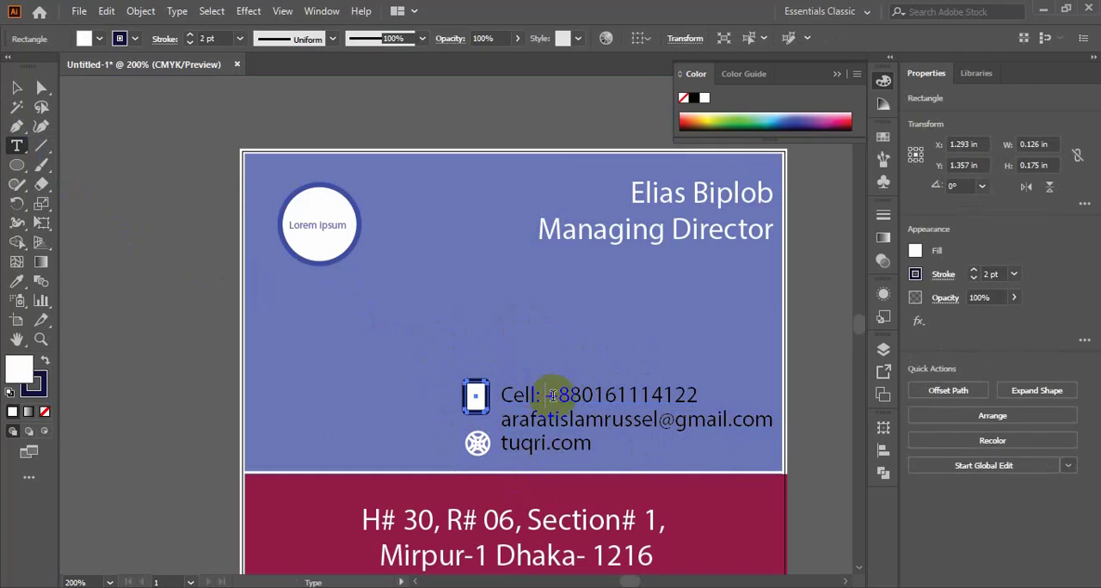
key("BackSpace")
key("BackSpace")
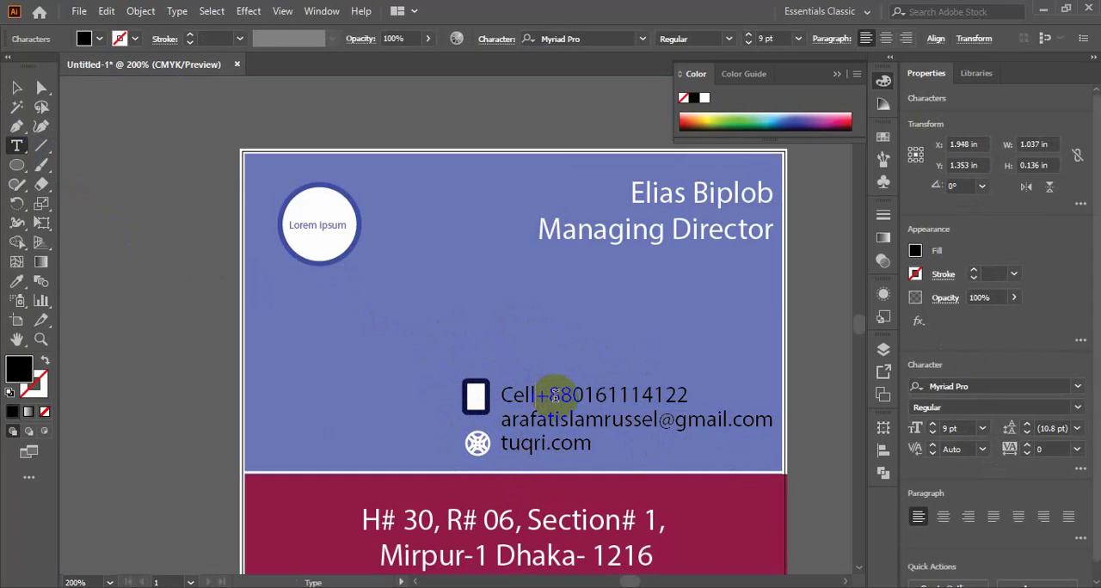
key("BackSpace")
key("BackSpace")
key("BackSpace")
key("BackSpace")
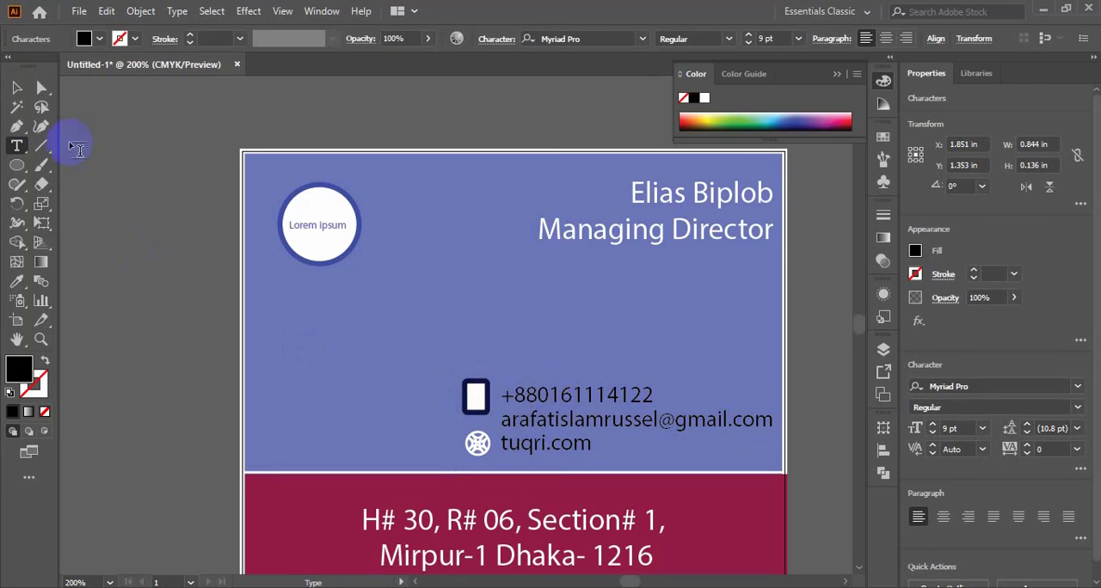
- Shrink the phone rectangle to about 0.071 × 0.097 in and set its stroke to 1 pt
left_click(17, 87)
left_click_drag(469, 387, 482, 407)
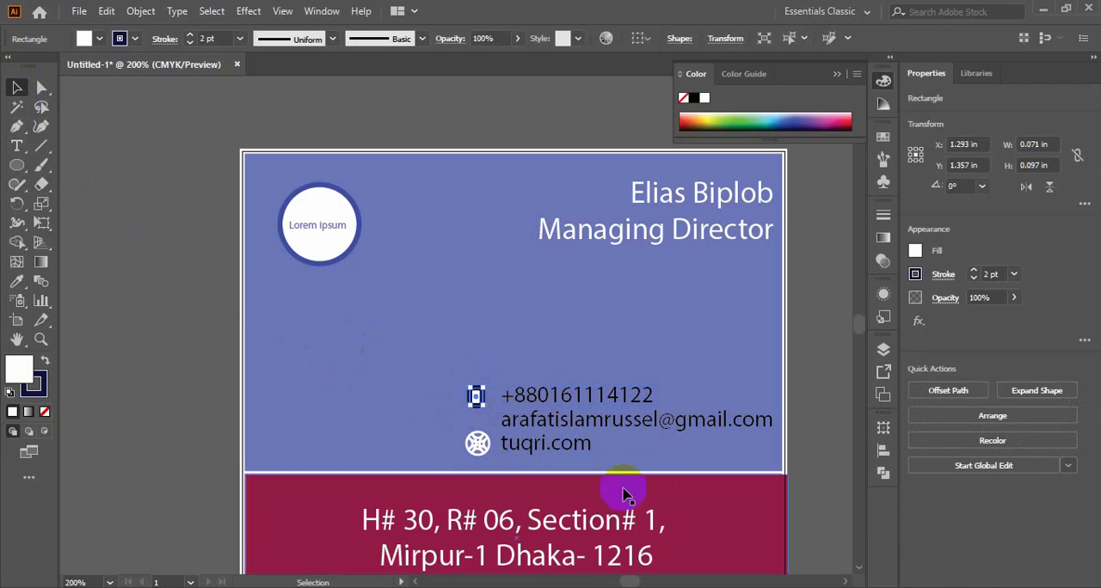
left_click(442, 396)
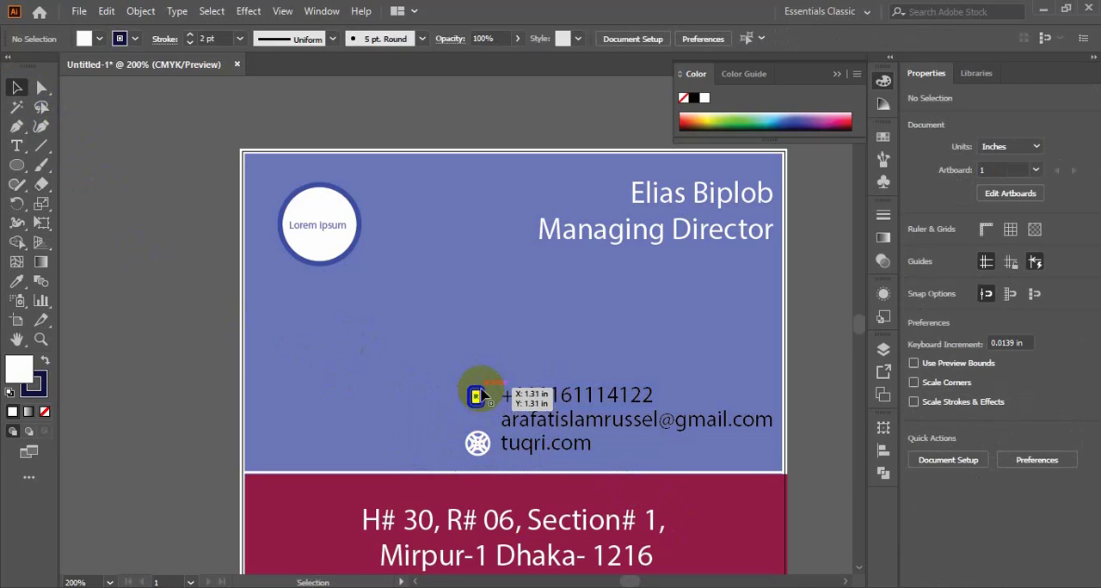
left_click(477, 397)
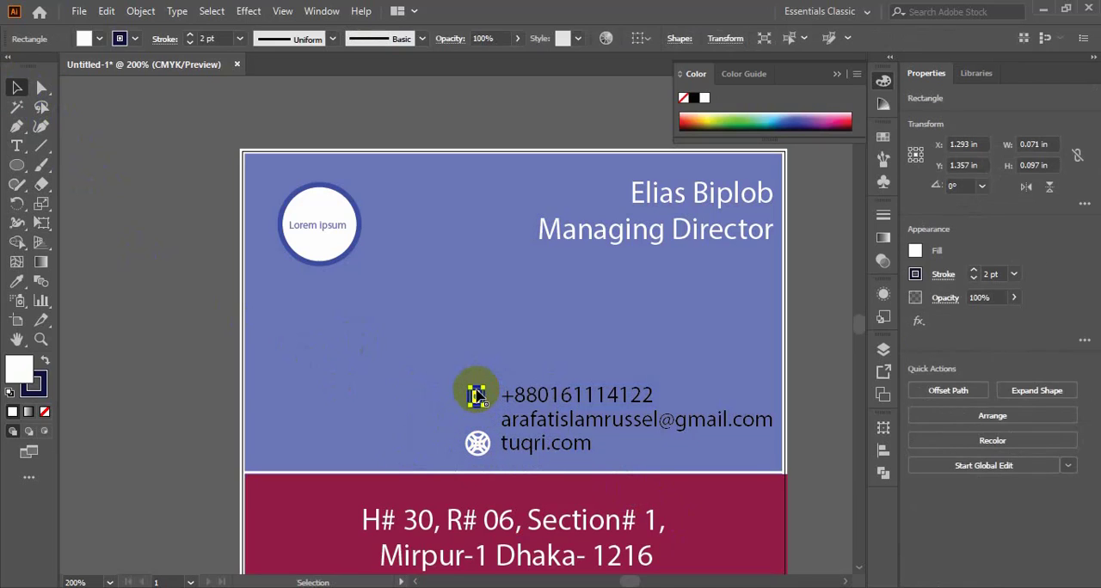
left_click(239, 38)
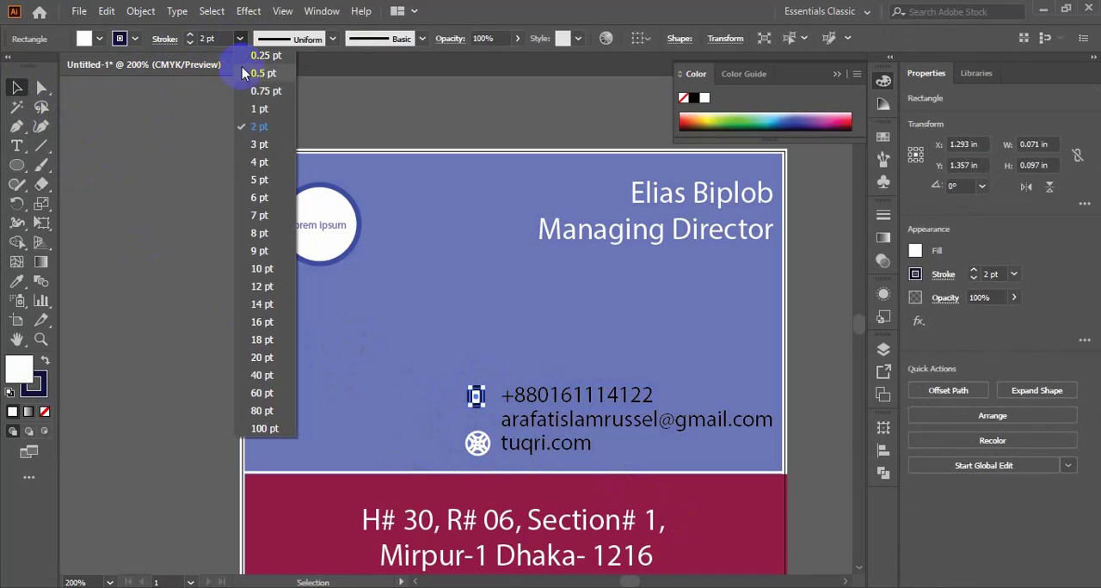
left_click(253, 110)
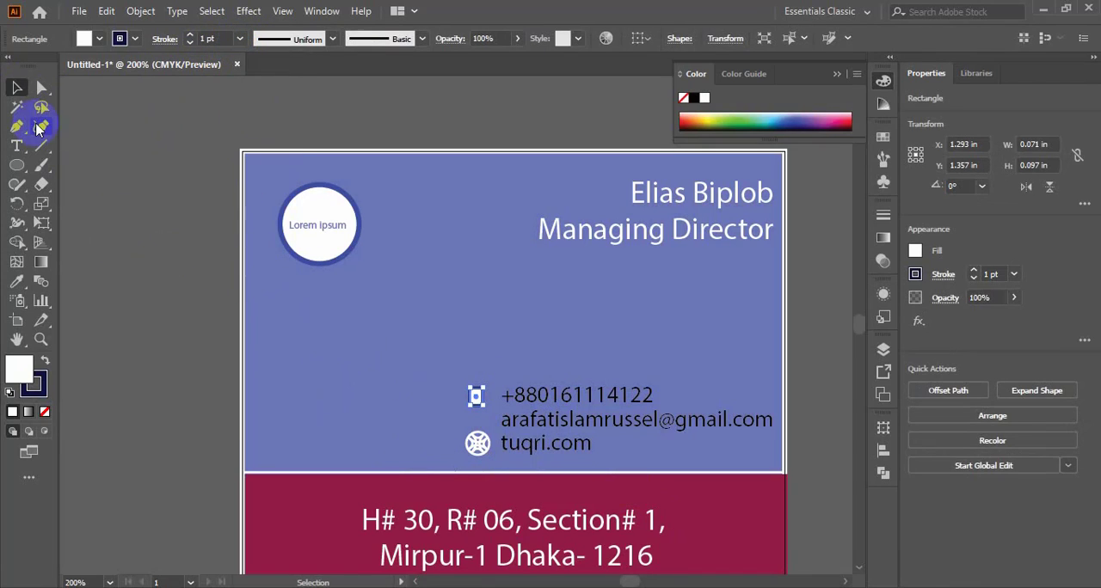
left_click(16, 87)
left_click(450, 386)
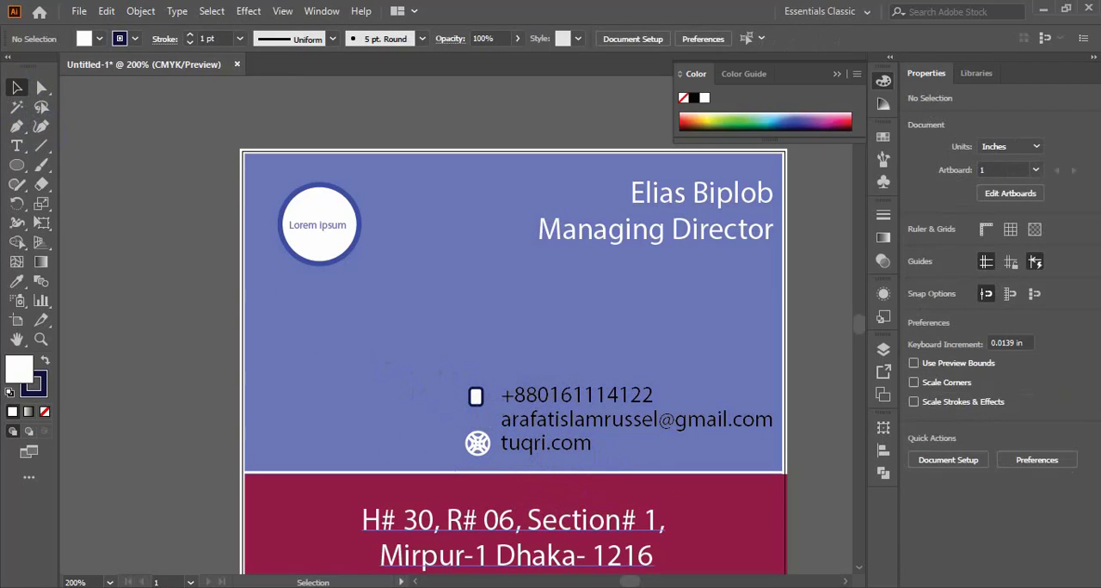
- Place the red envelope image beside the e-mail line and draw a circle about 0.902 in across overlapping the logo
left_click(477, 419)
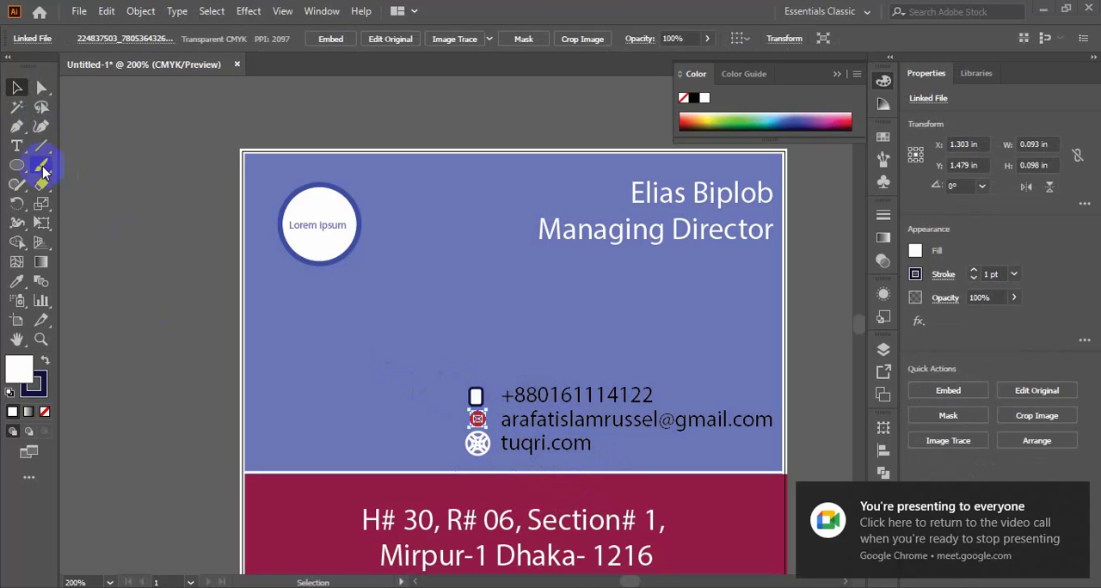
left_click(16, 164)
left_click_drag(385, 302, 450, 381)
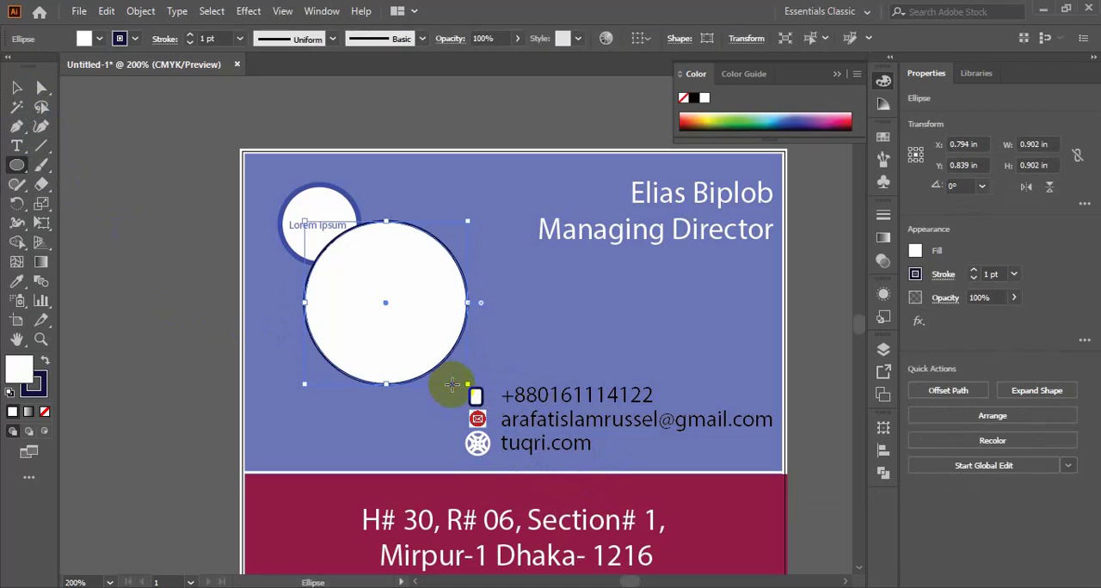
- Remove the large circle's fill and set its stroke color to near-white FDFDFF
left_click(26, 373)
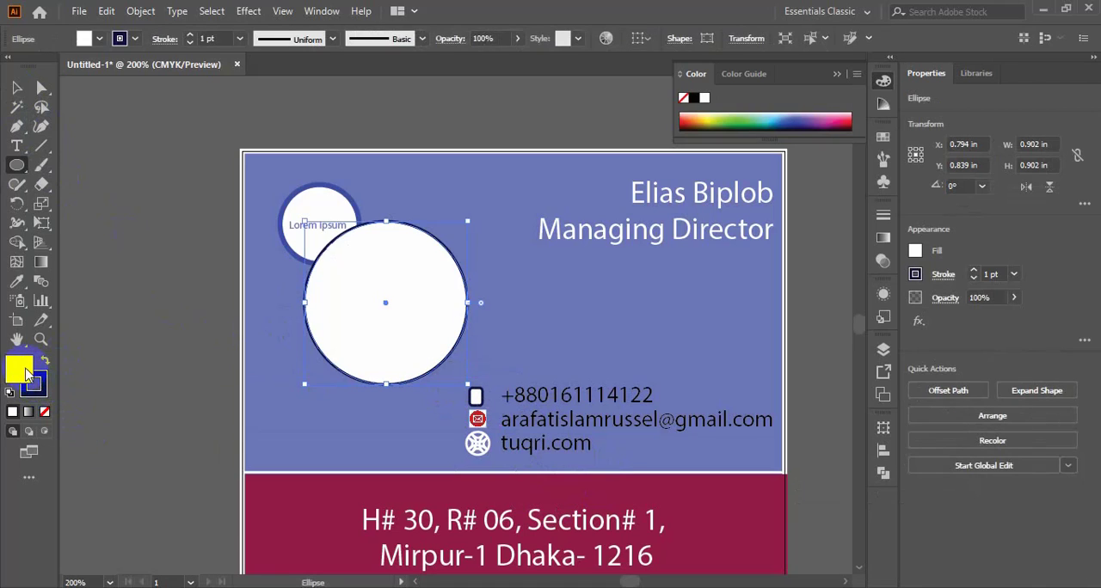
left_click(45, 412)
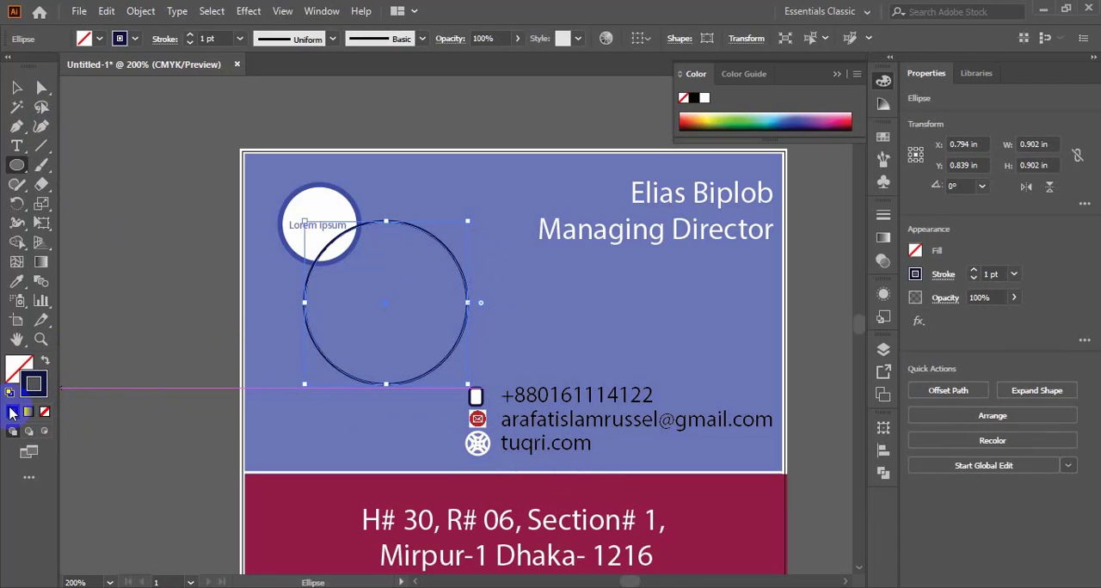
double_click(34, 383)
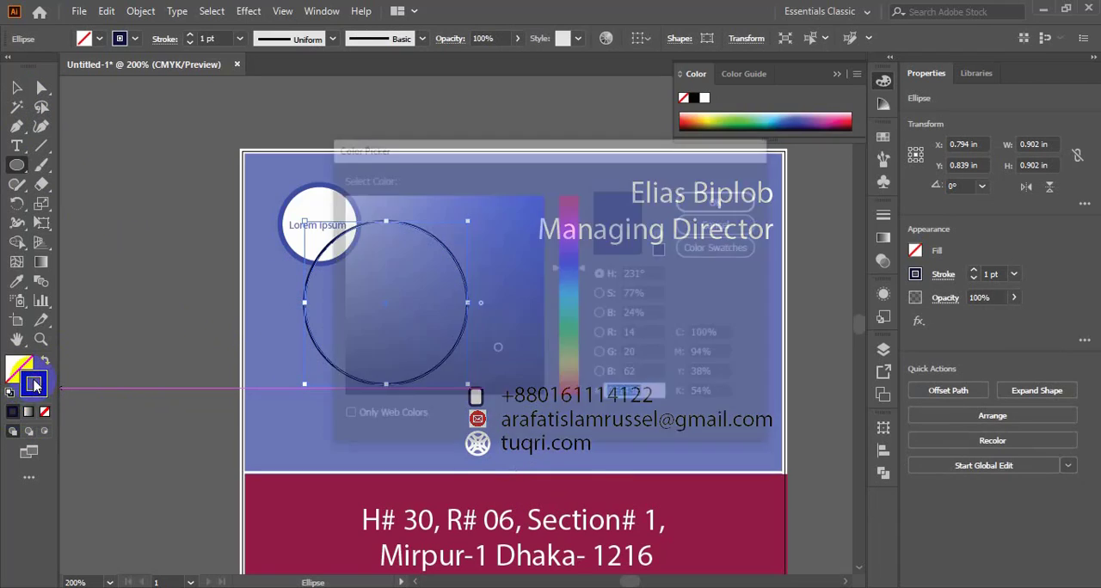
left_click_drag(351, 222, 343, 194)
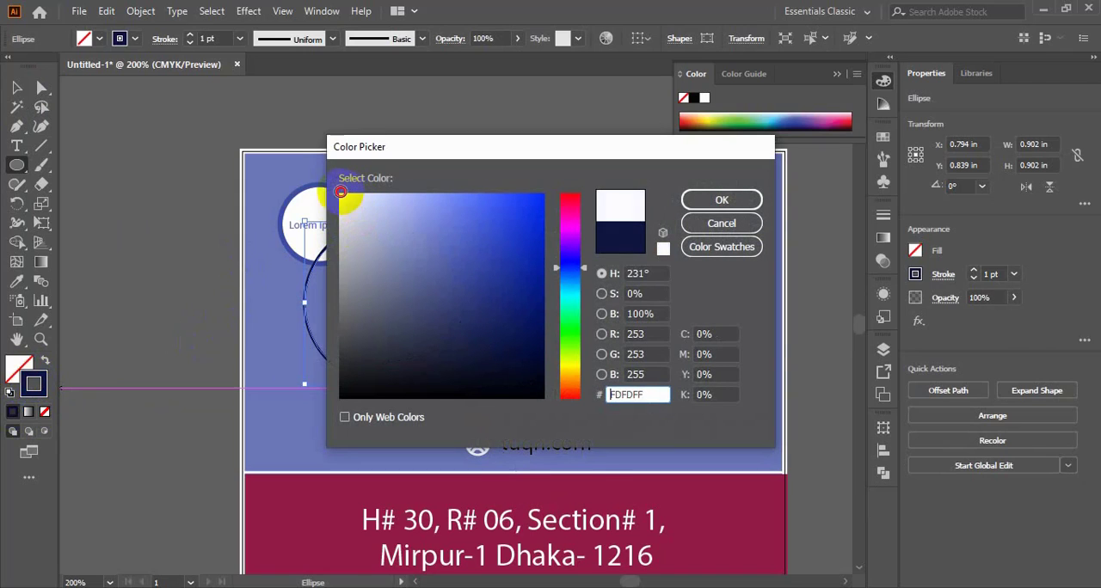
left_click(719, 199)
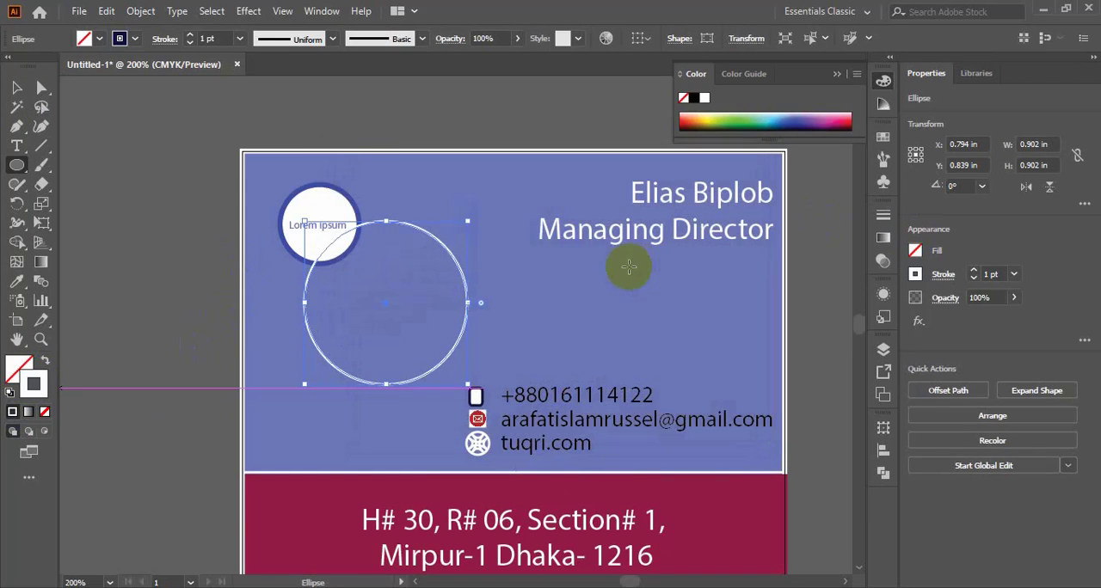
- Shift the large circle away from the logo and draw a downward-bowing Pen curve about 0.72 in wide across its upper part
left_click(17, 87)
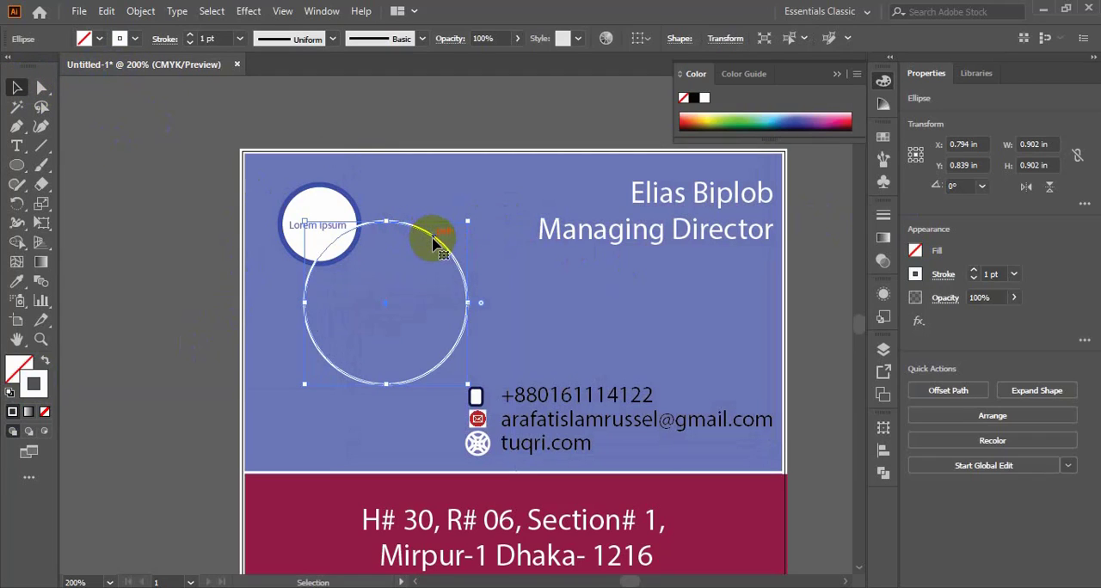
left_click_drag(436, 244, 476, 251)
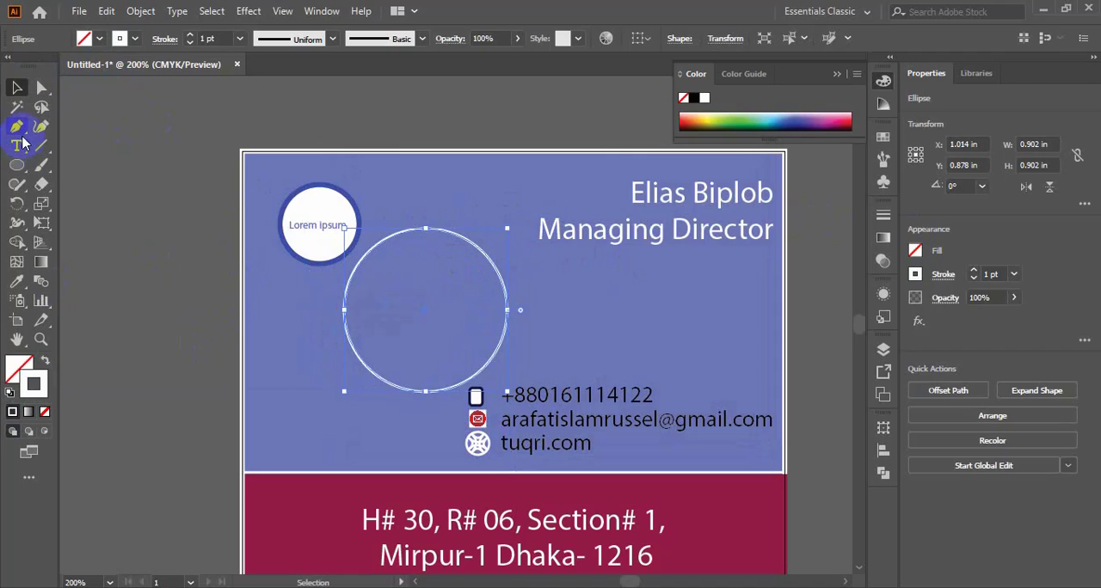
left_click_drag(20, 132, 94, 131)
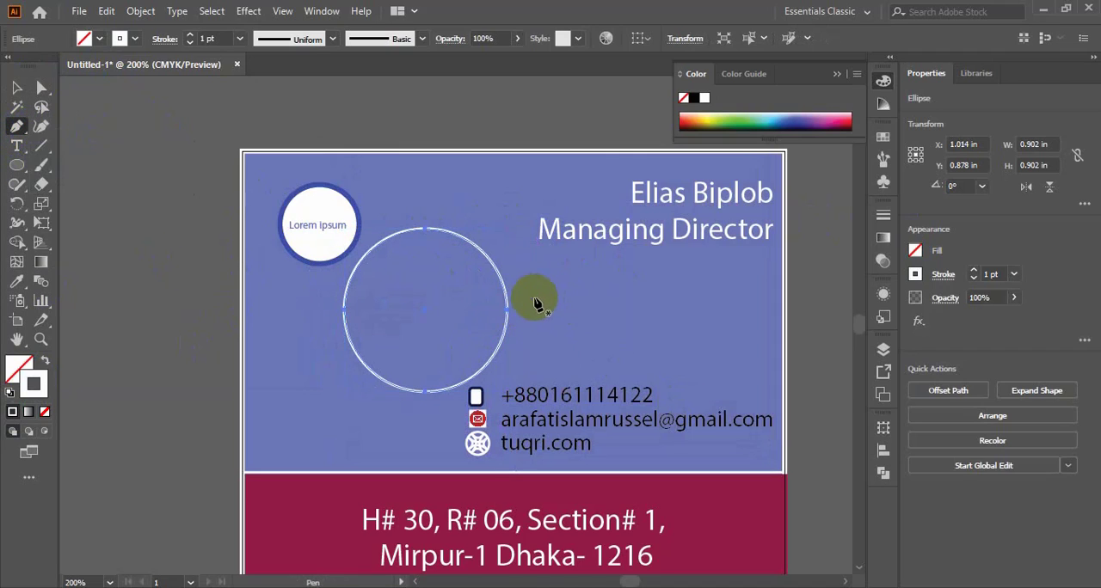
left_click(361, 275)
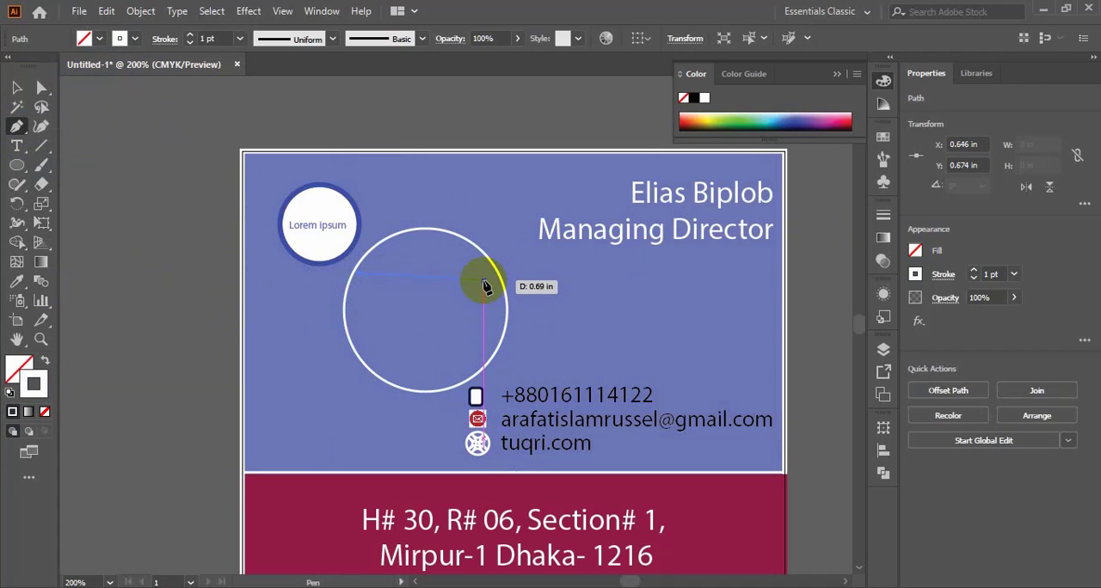
left_click(489, 273)
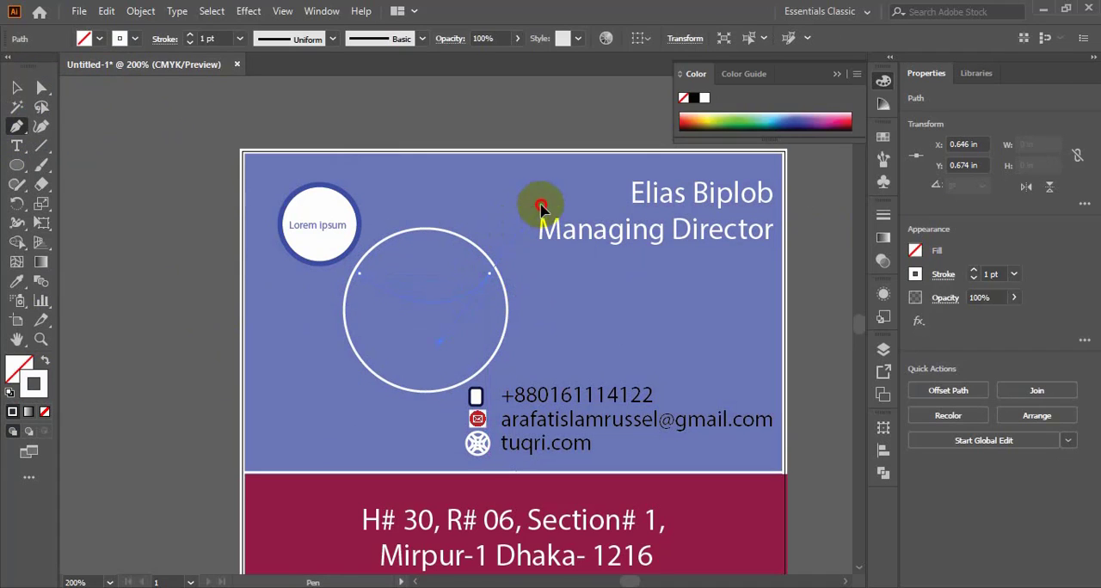
left_click_drag(545, 215, 498, 283)
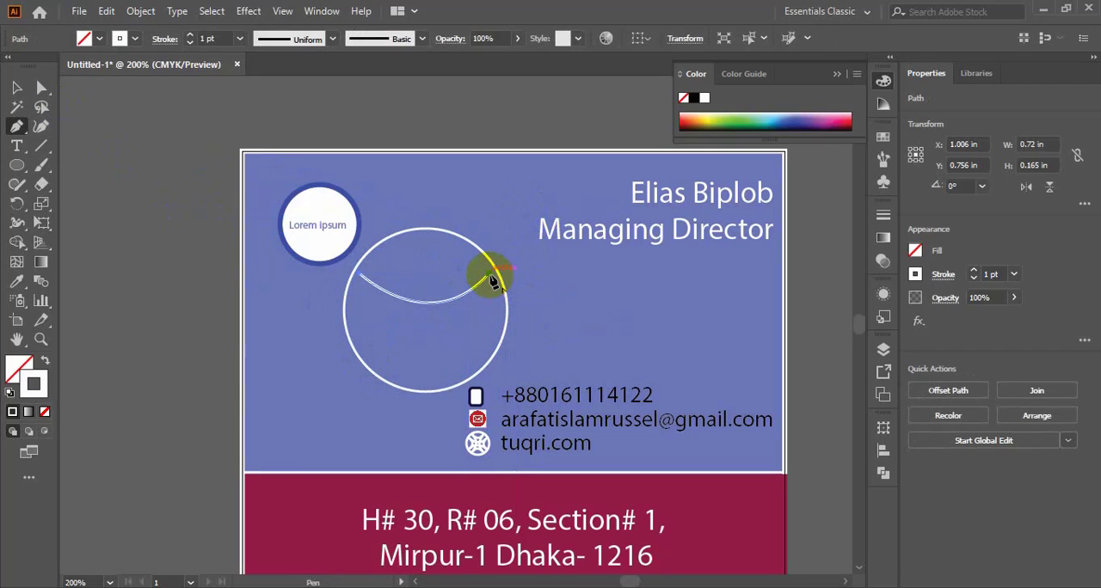
- Move the downward-bowing curve so both of its ends meet the large circle's outline in the upper part
left_click(16, 87)
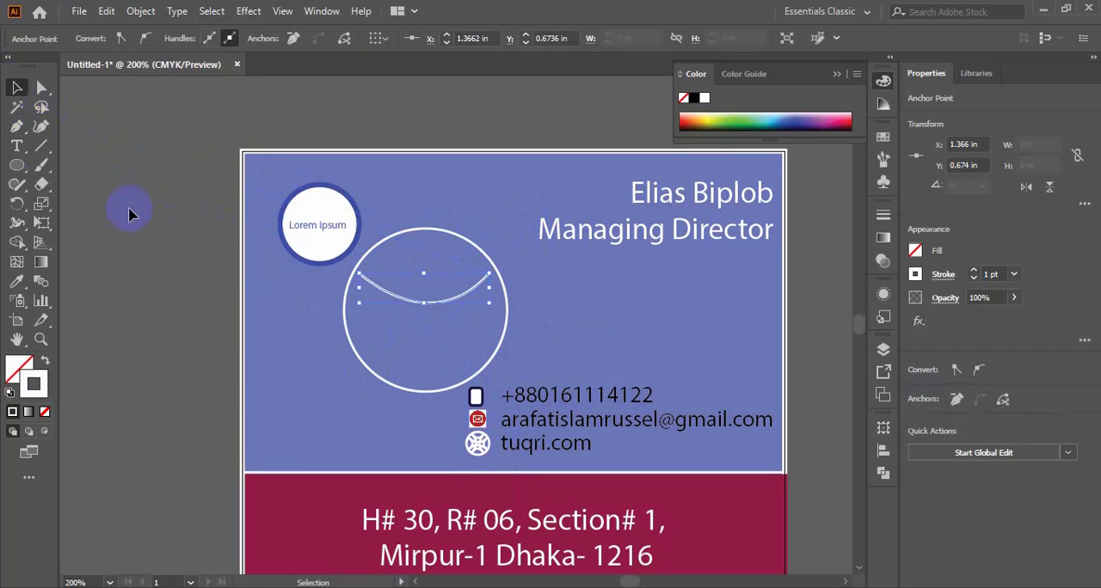
left_click(436, 310)
mouse_move(438, 302)
left_mouse_down()
mouse_move(446, 281)
mouse_move(444, 292)
left_mouse_up()
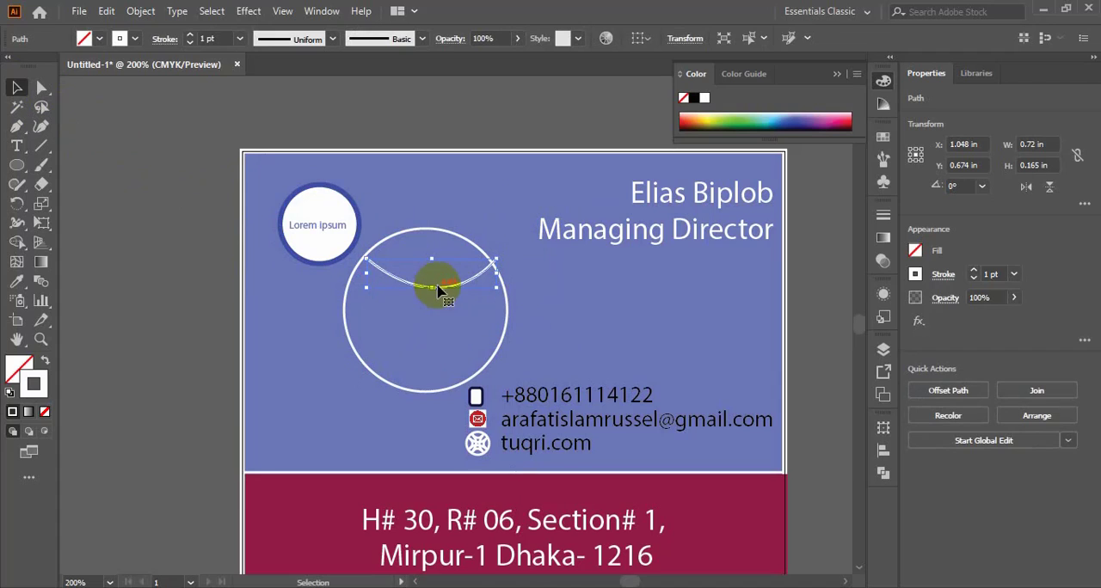
scroll(454, 296, "up", 2)
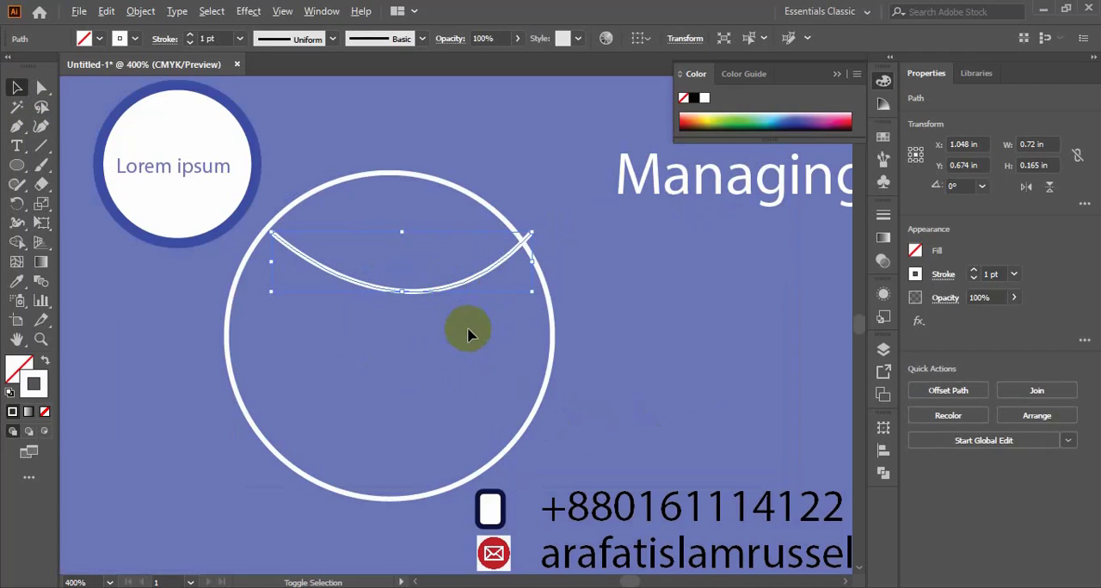
left_click_drag(456, 290, 441, 297)
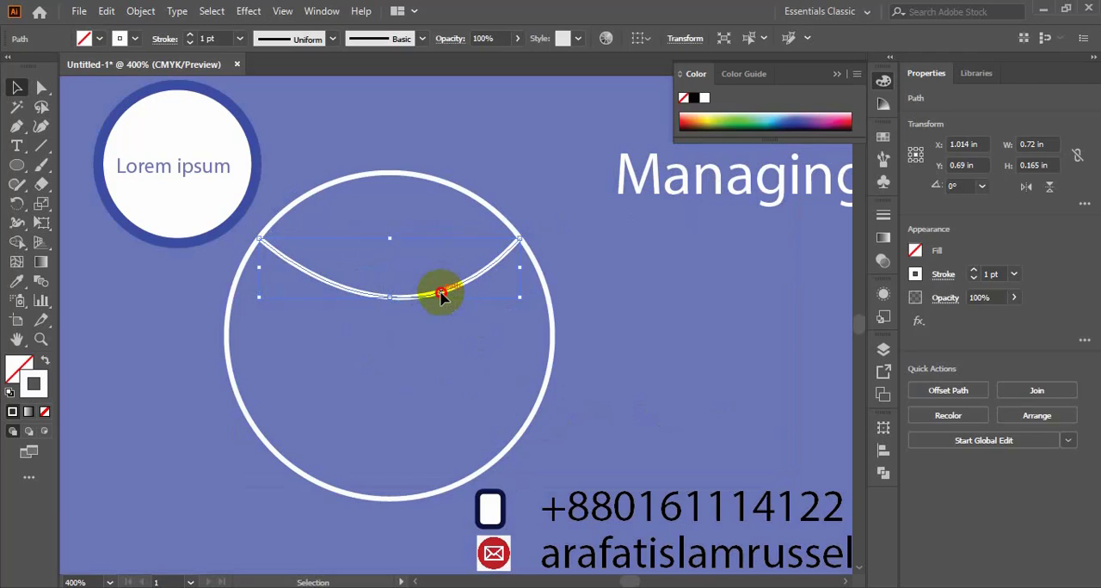
- Make a copy of the upper curve rotated 180° and place it across the lower part of the large circle
right_click(439, 297)
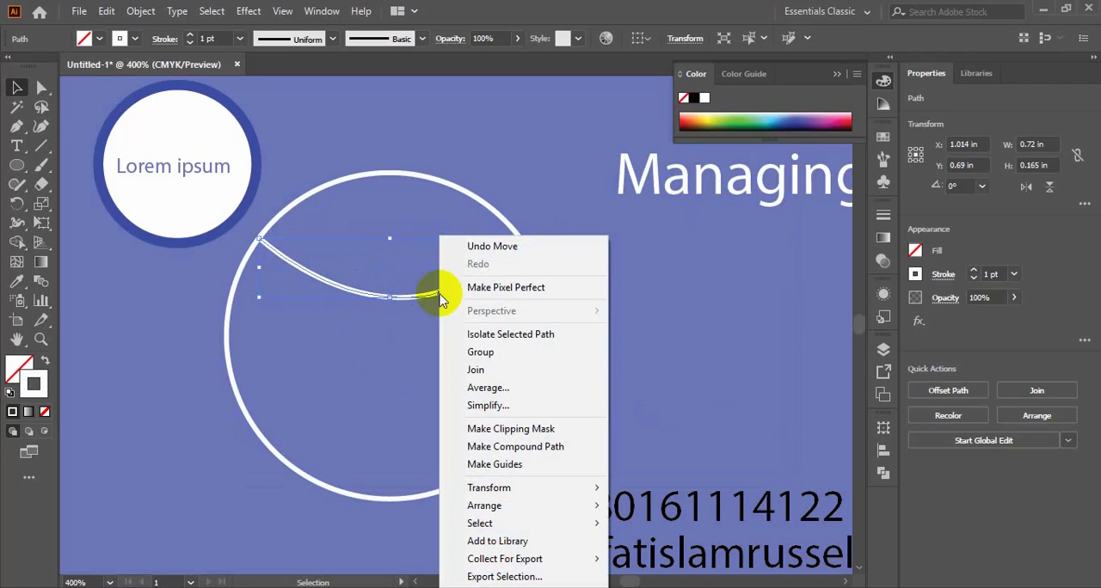
mouse_move(506, 490)
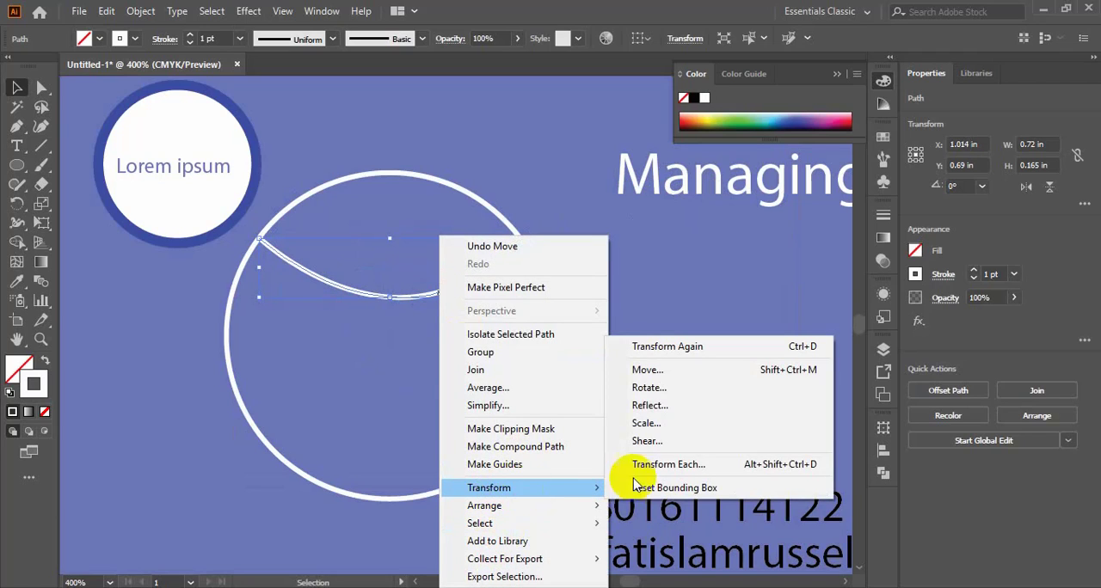
left_click(646, 388)
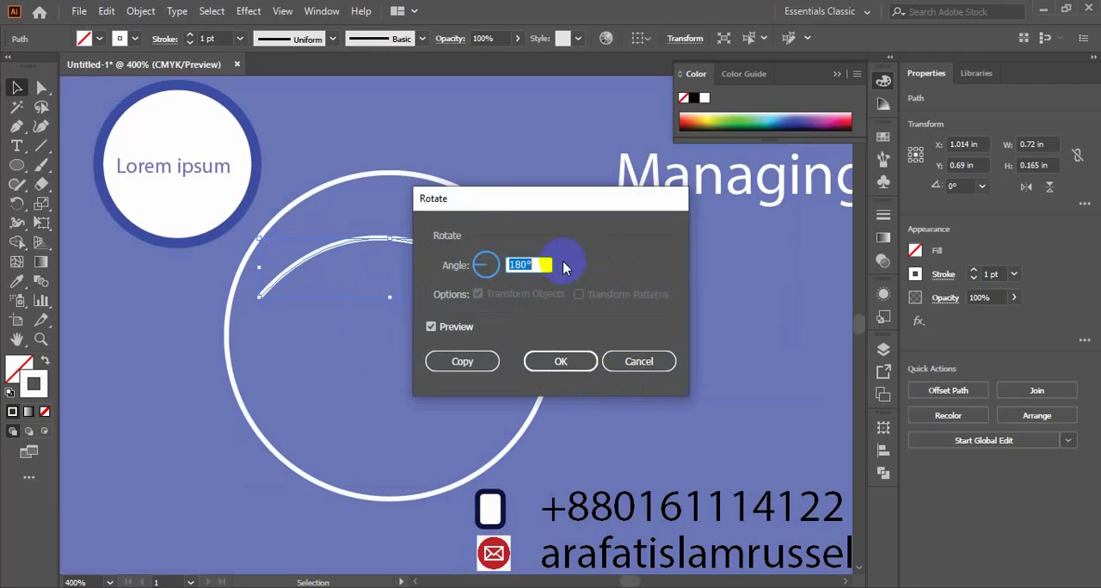
left_click(480, 363)
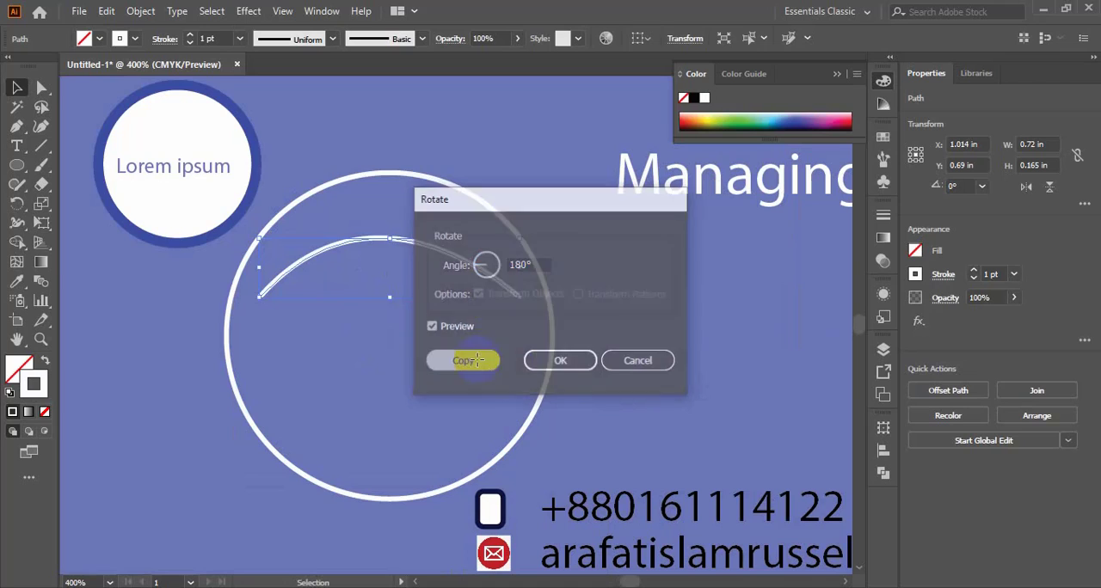
left_click_drag(409, 251, 410, 380)
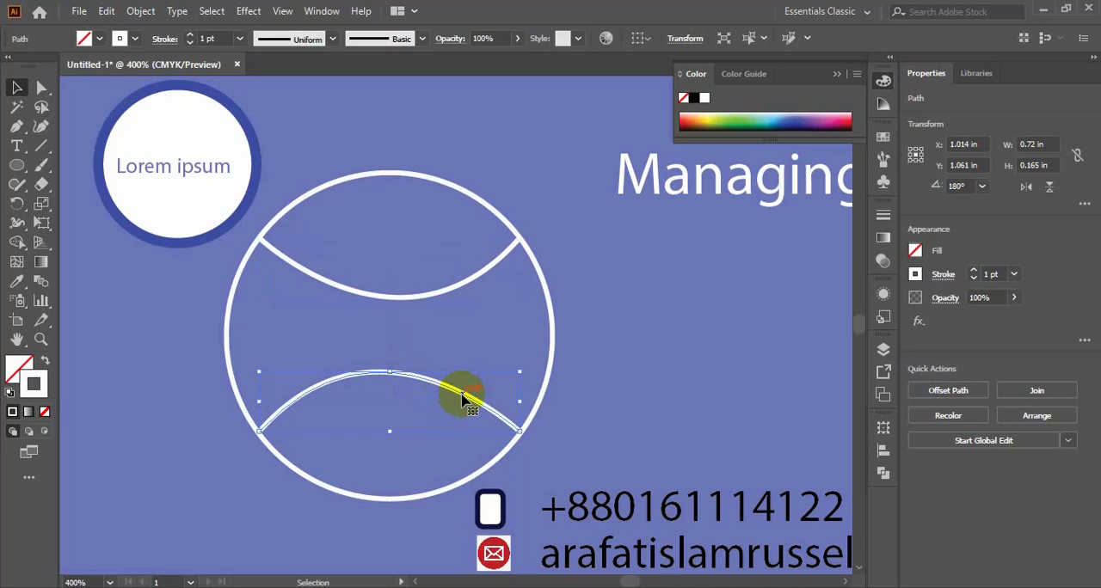
- Duplicate the lower curve, rotate the copy upright to about 92°, and place it in the left part of the circle
left_click_drag(463, 397, 460, 343)
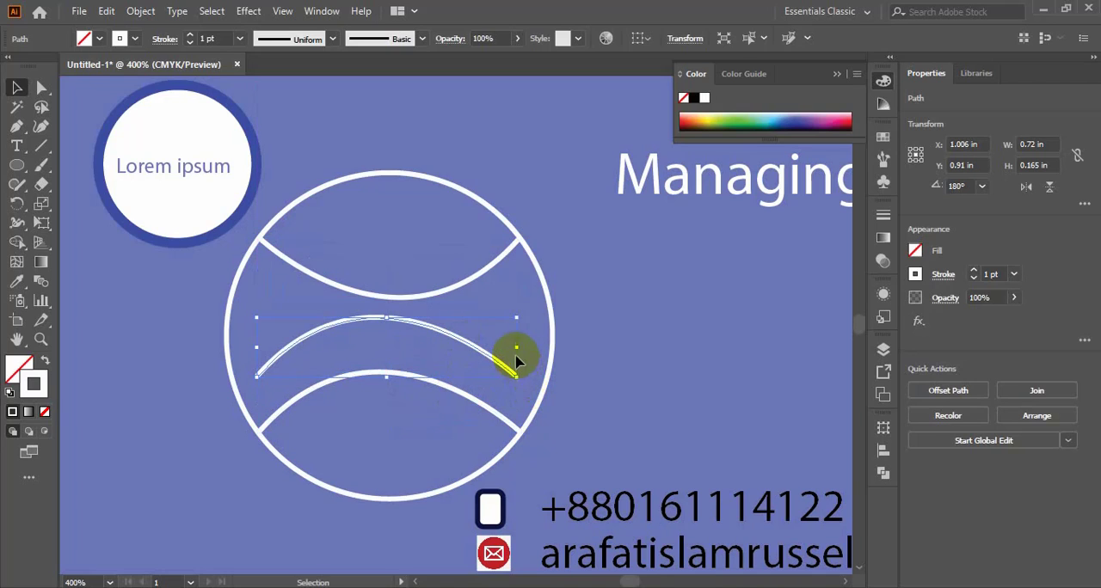
left_click_drag(526, 374, 381, 418)
left_click_drag(418, 344, 353, 327)
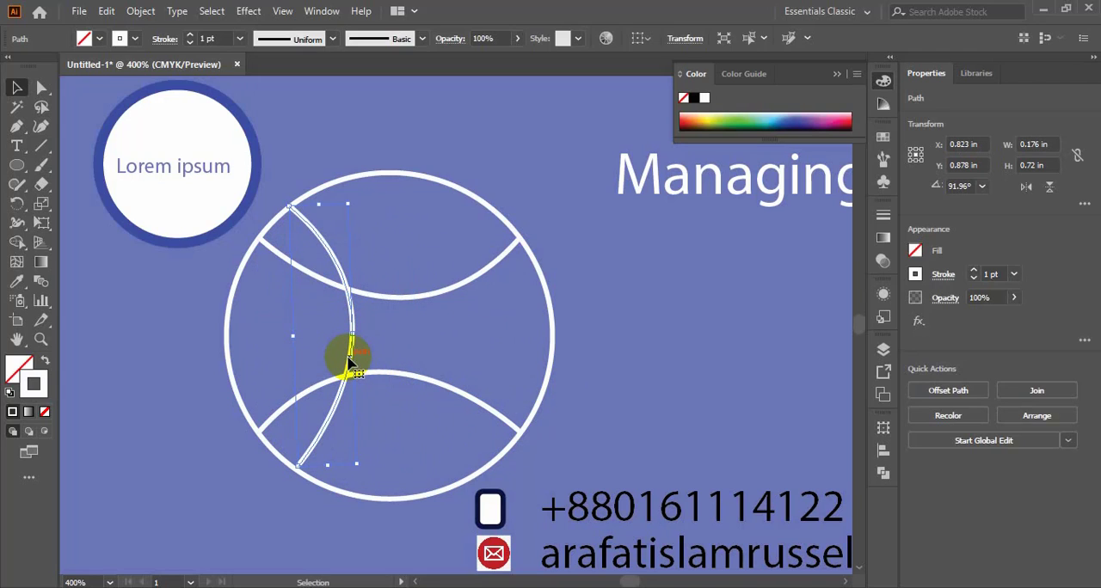
- Make a copy of the upright left curve rotated 180° and place it in the right part of the circle
right_click(349, 364)
mouse_move(445, 261)
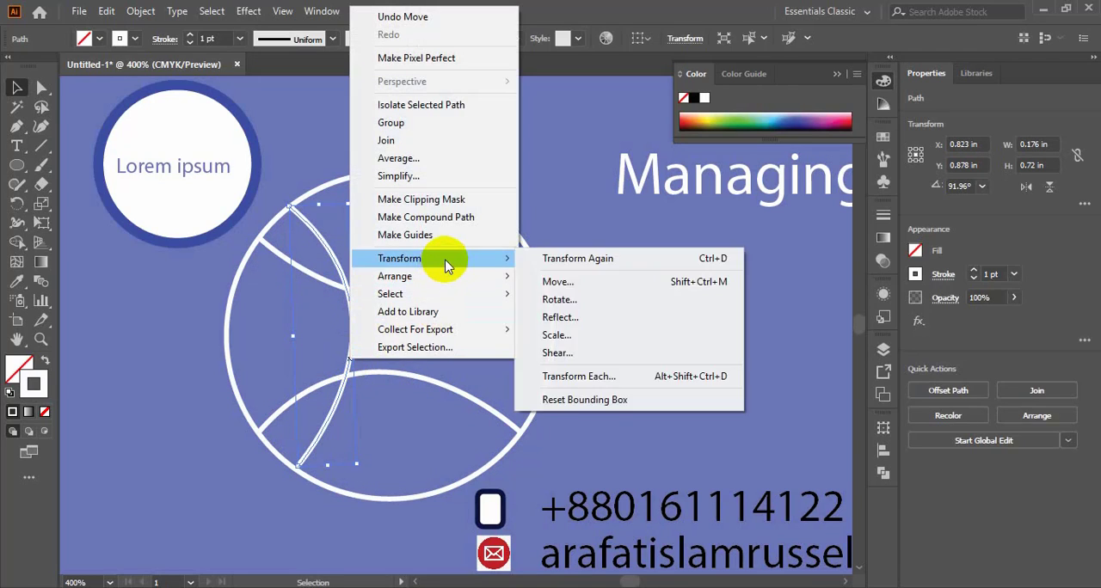
left_click(580, 300)
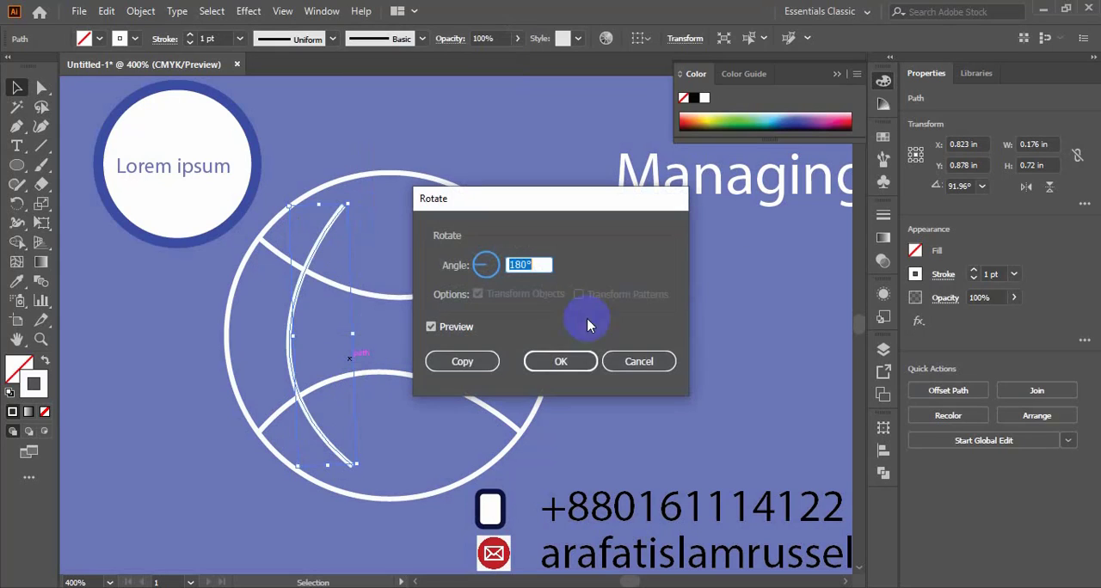
left_click(469, 360)
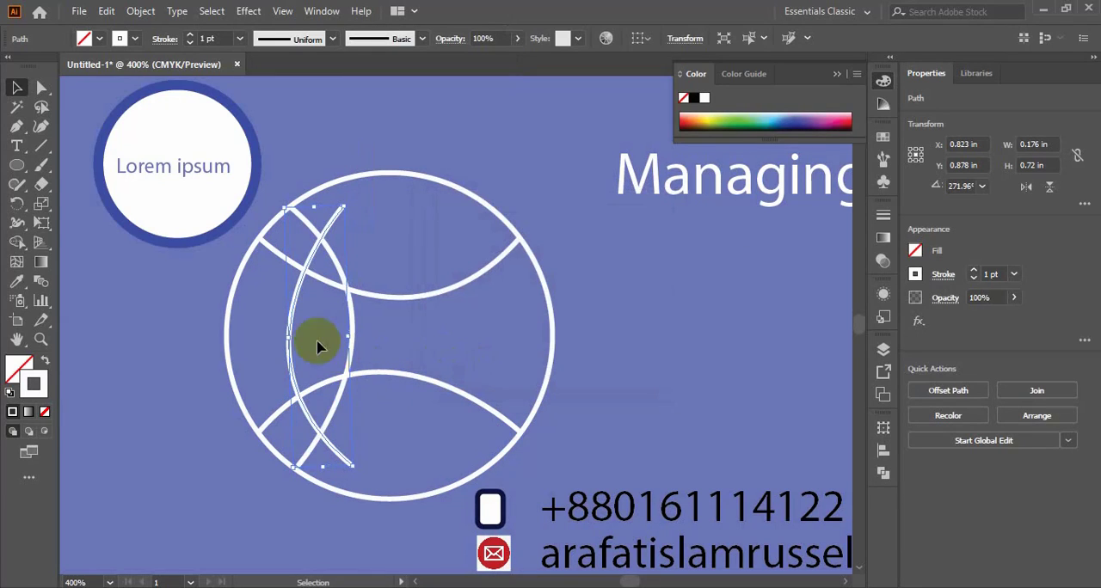
left_click_drag(290, 329, 423, 325)
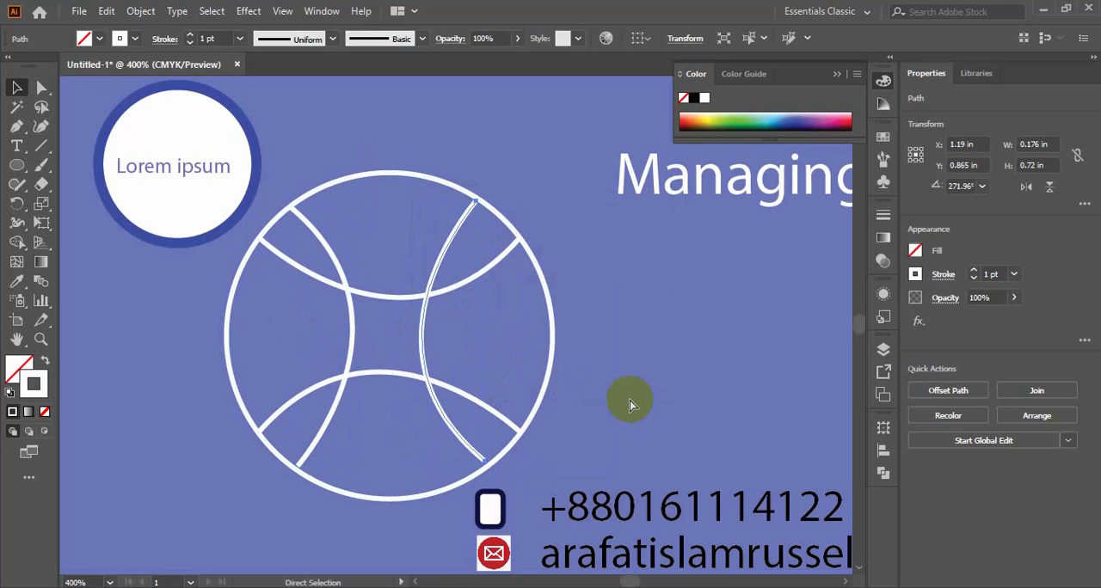
key("v")
- Examine the globe's line ends up close and the whole card layout, with the color controls collapsed
scroll(629, 402, "down", 3)
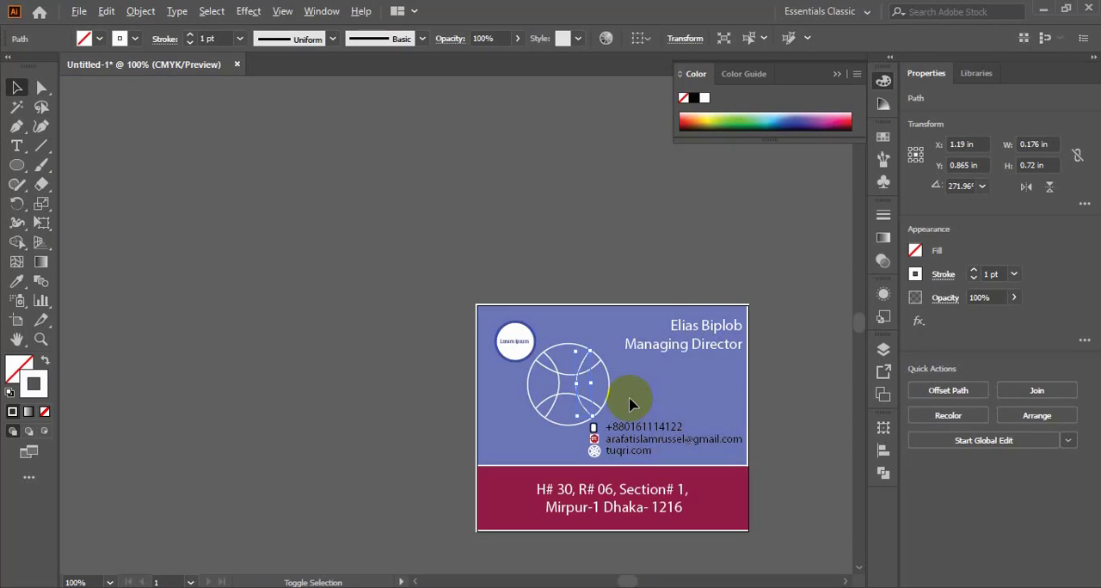
scroll(653, 397, "up", 2)
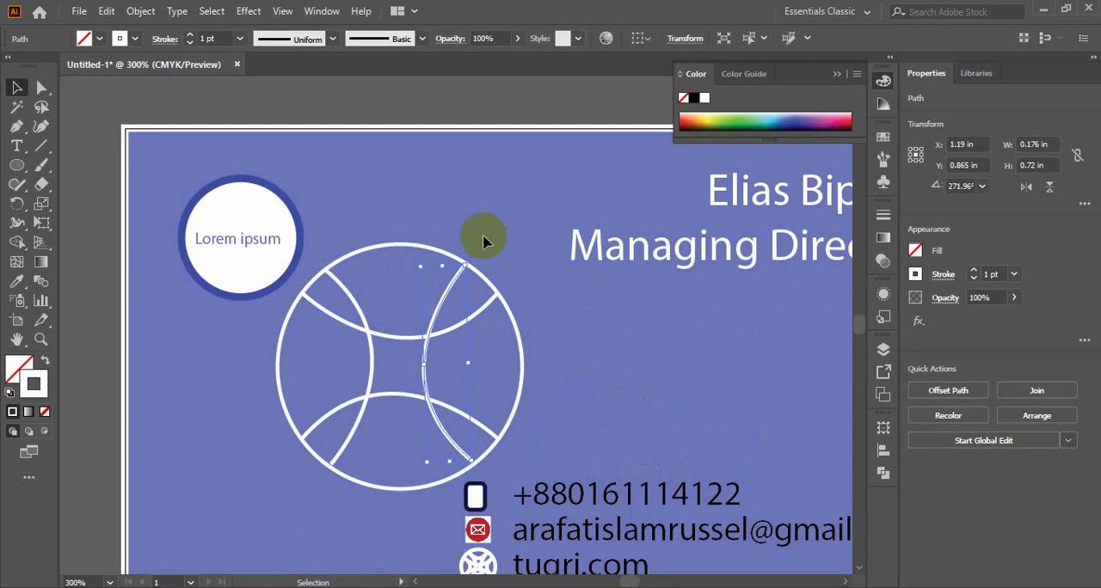
left_click(449, 230)
scroll(499, 283, "up", 2)
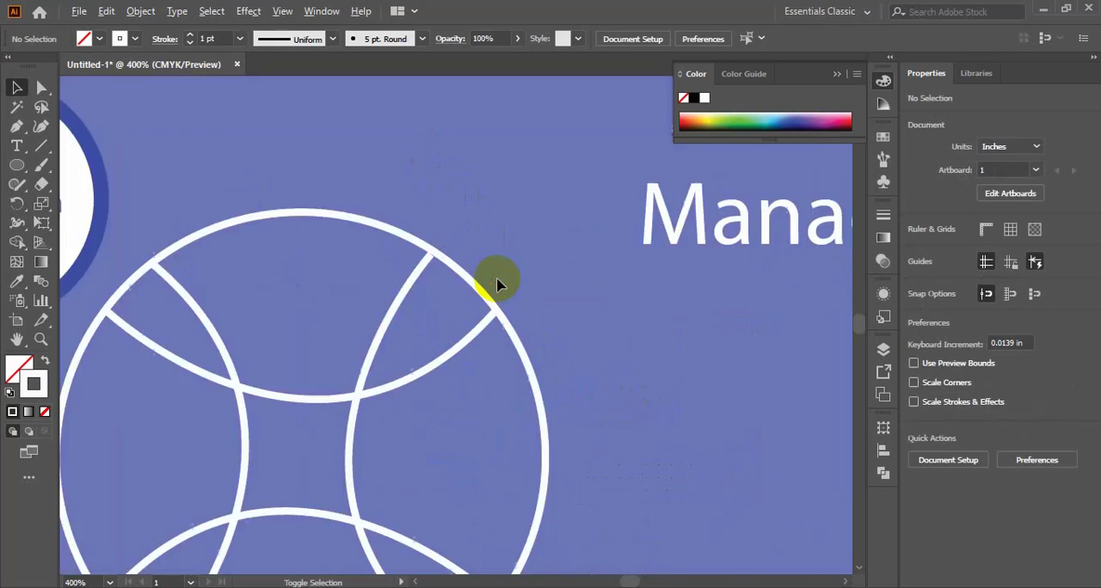
scroll(499, 282, "down", 2)
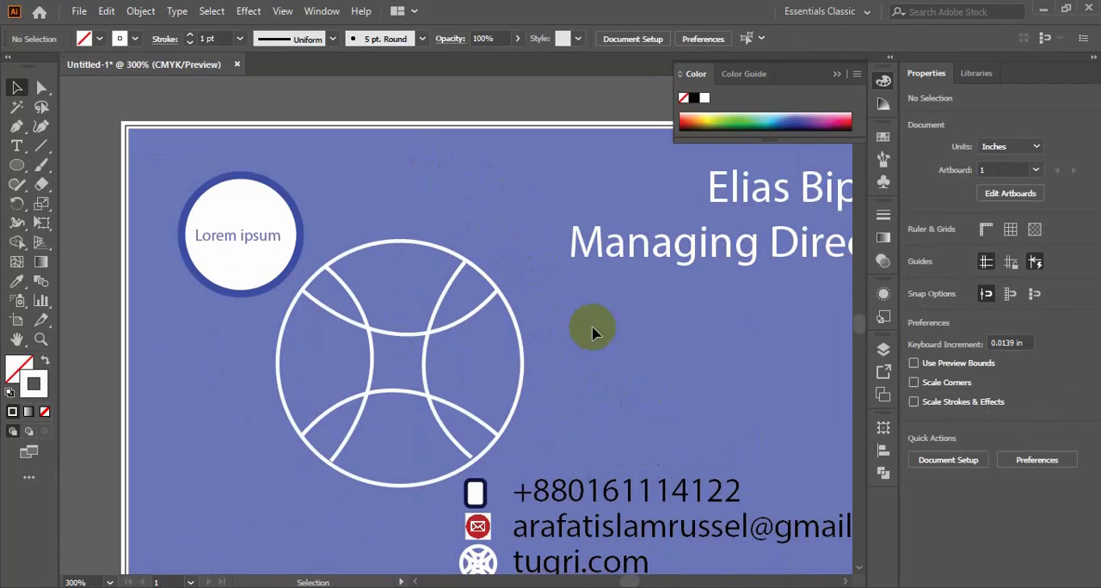
scroll(634, 368, "down", 3)
scroll(634, 382, "up", 2)
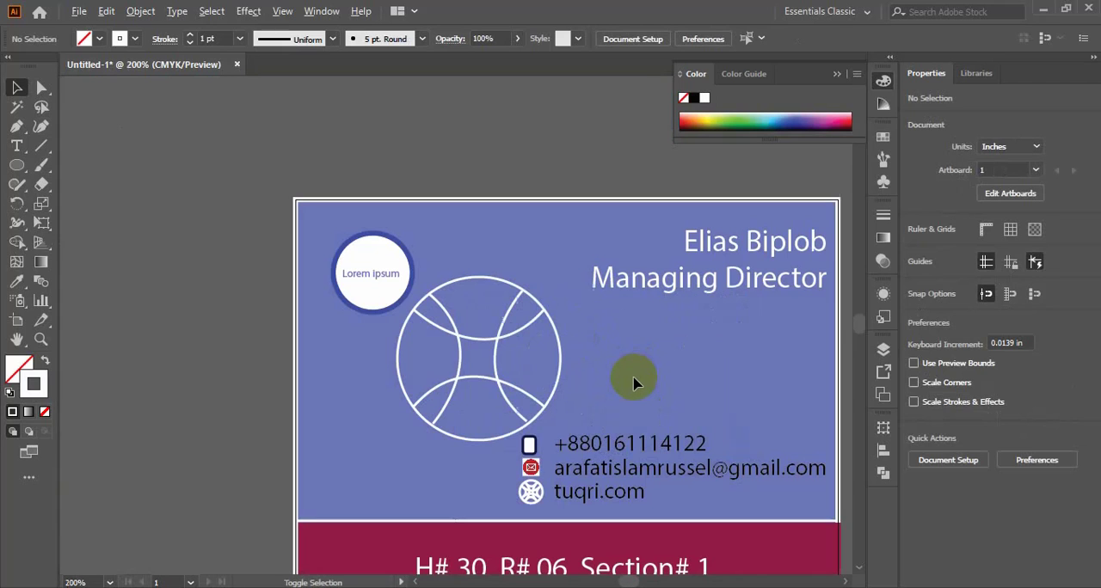
left_click_drag(636, 393, 528, 300)
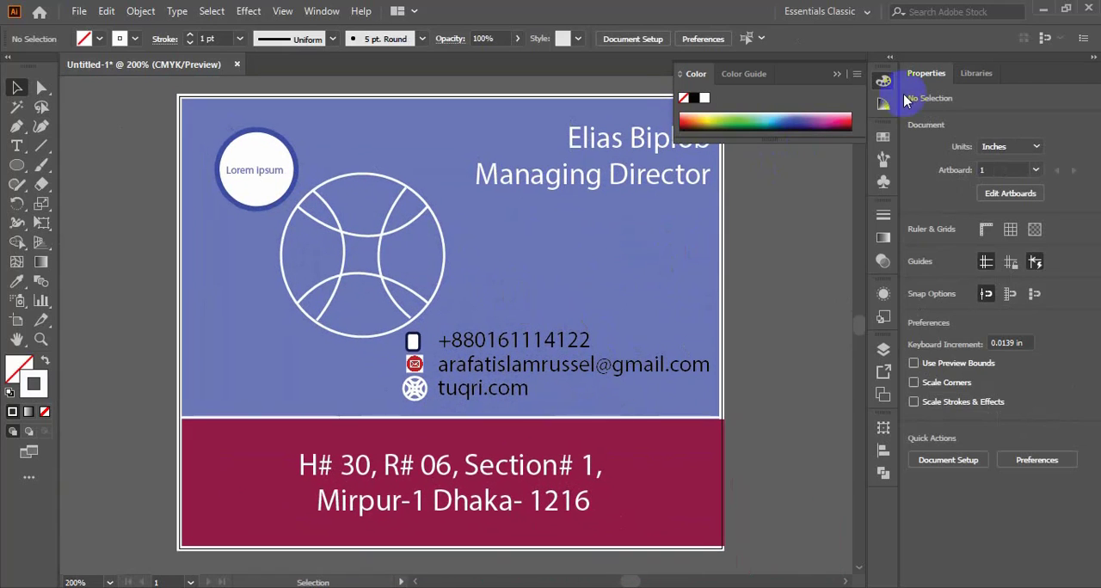
left_click(837, 74)
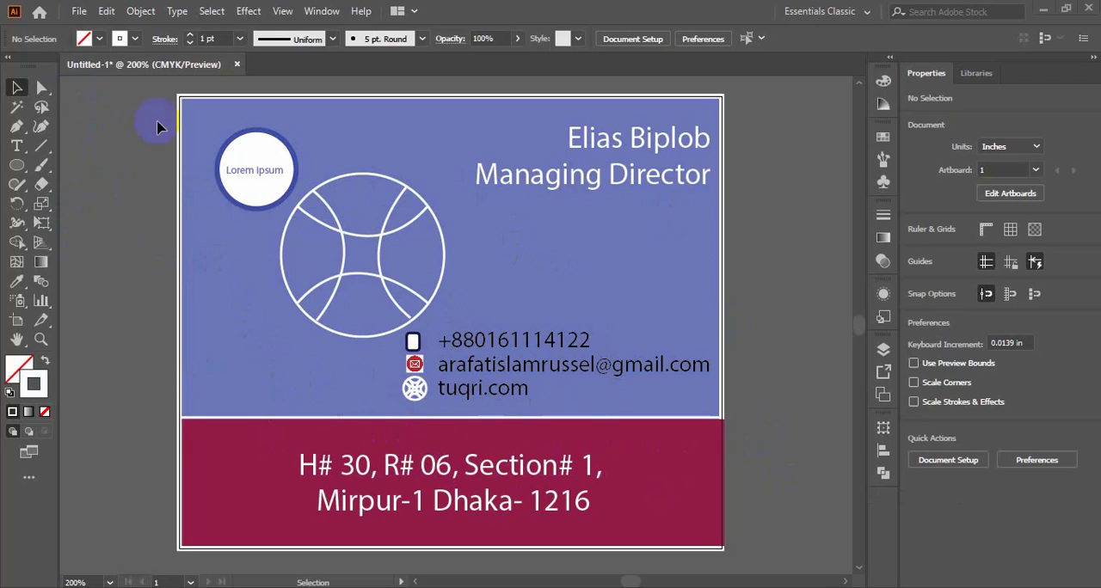
left_click(78, 11)
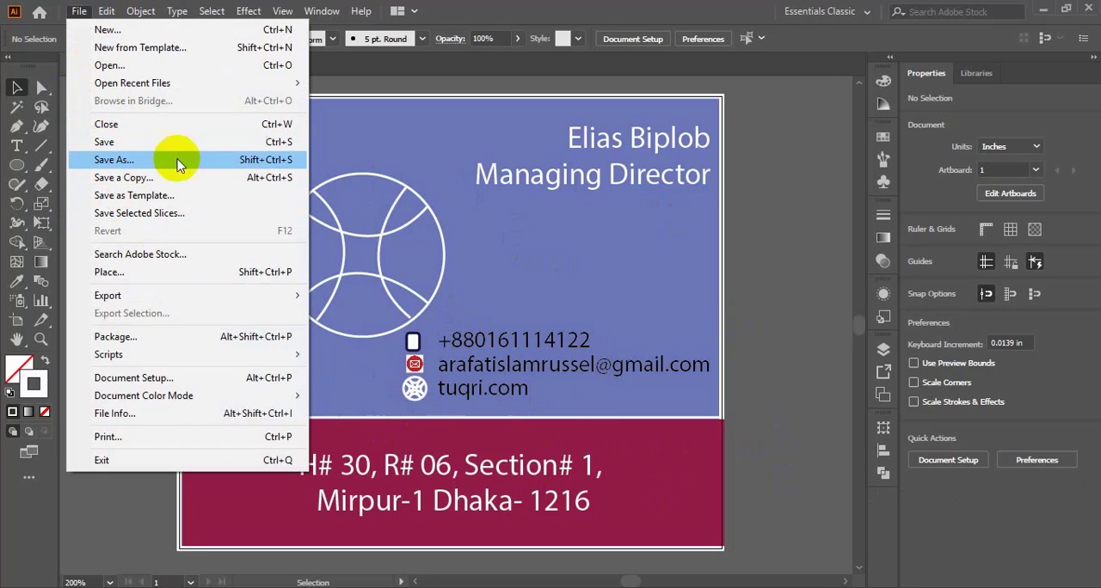
left_click(470, 144)
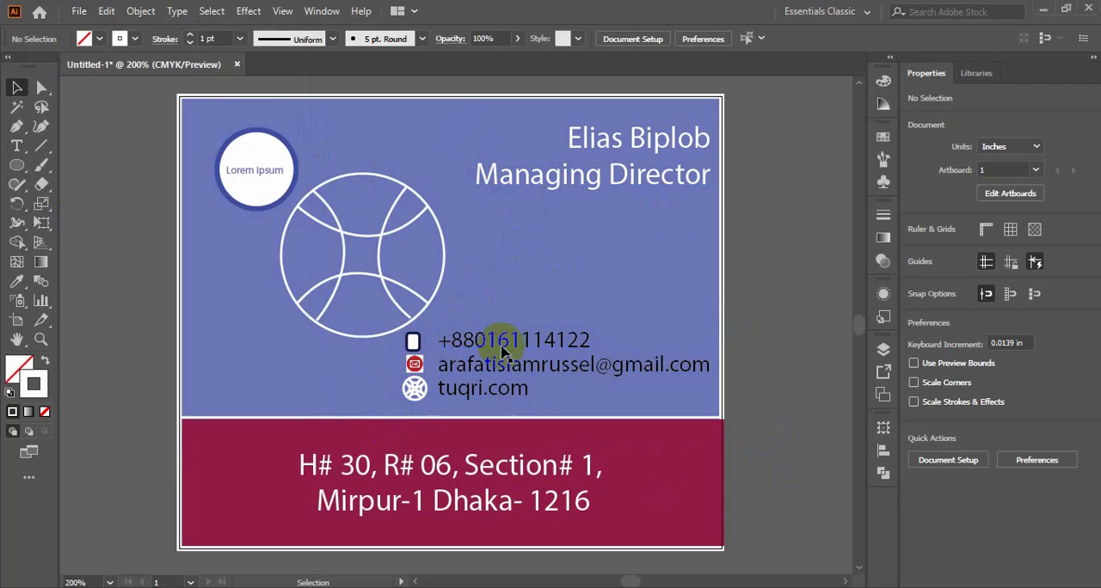
key("ctrl+s")
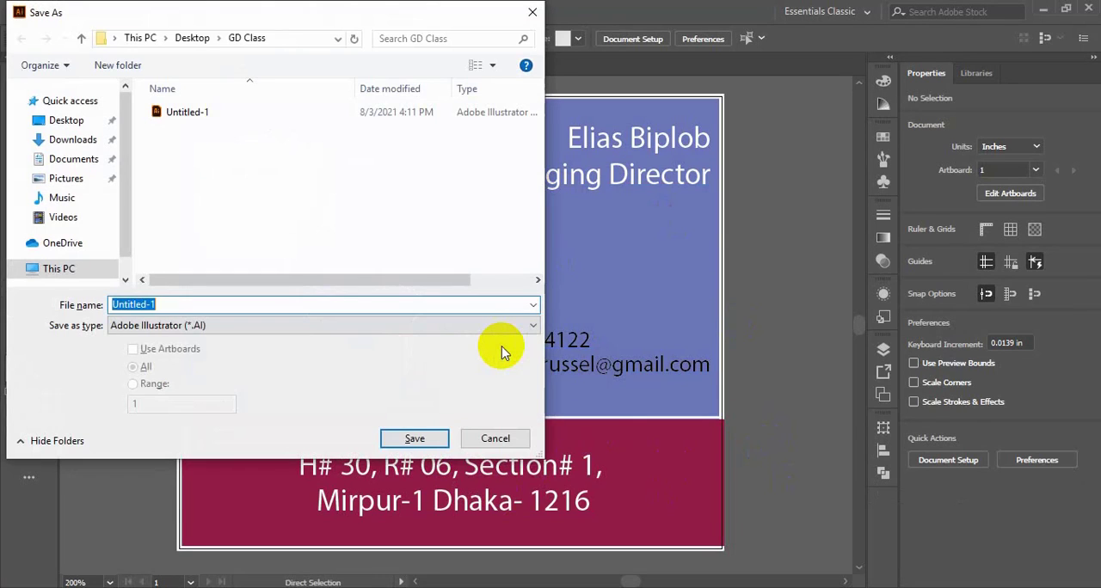
left_click(493, 439)
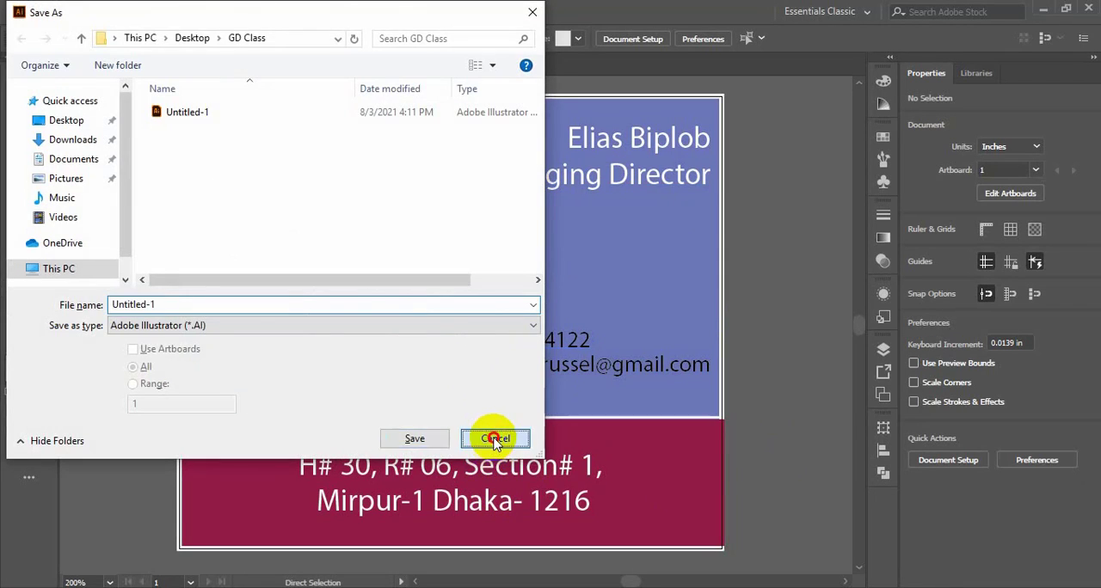
- Save the card as the Adobe Illustrator file "Business Card 1" in the GD Class folder, with Illustrator 2020 as the version
left_click(79, 11)
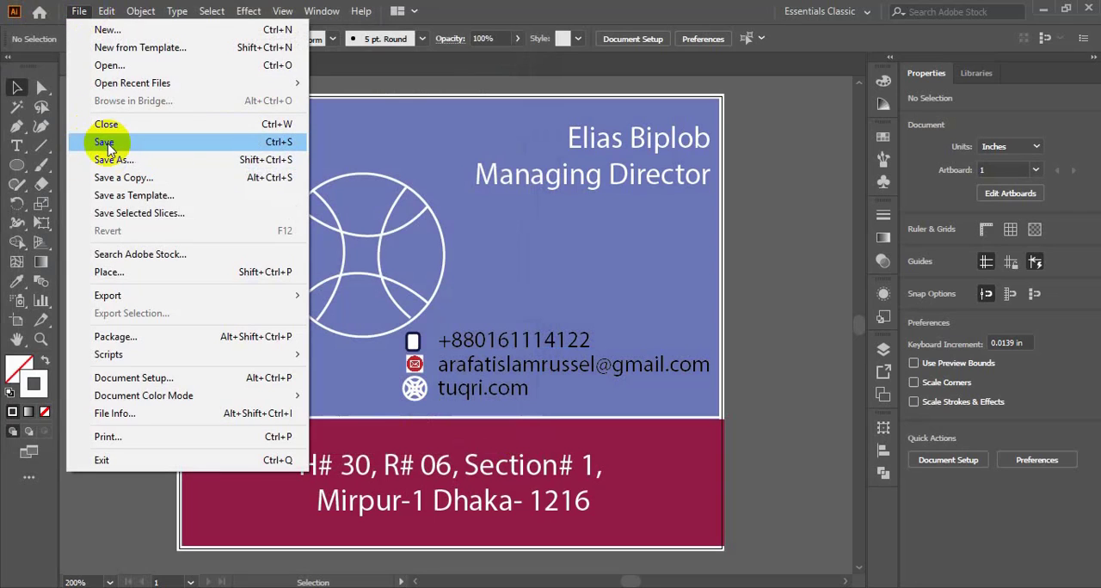
left_click(272, 142)
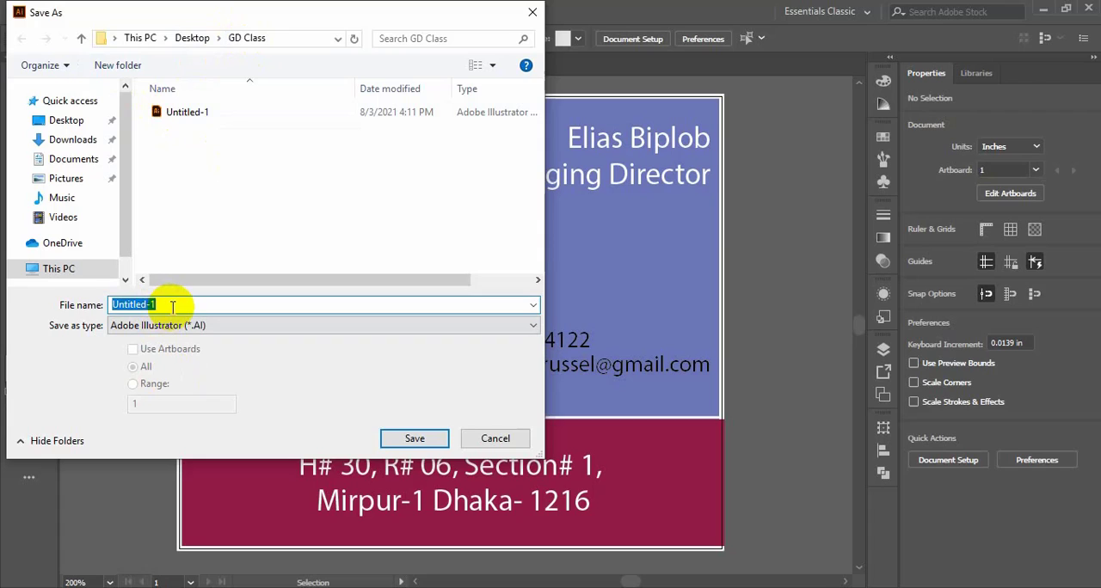
type("Business Card")
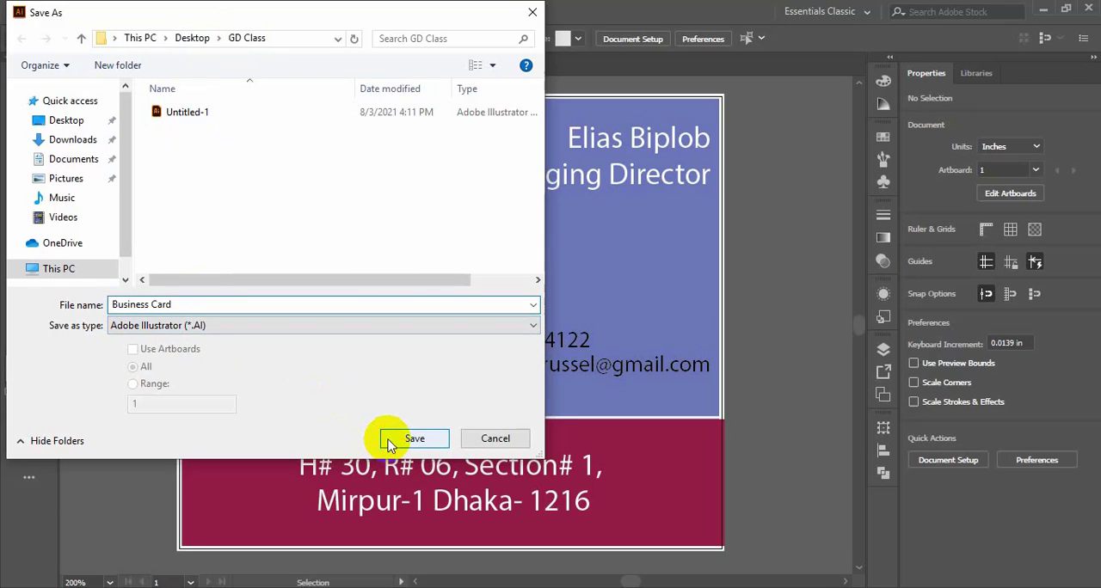
type("1")
left_click(405, 440)
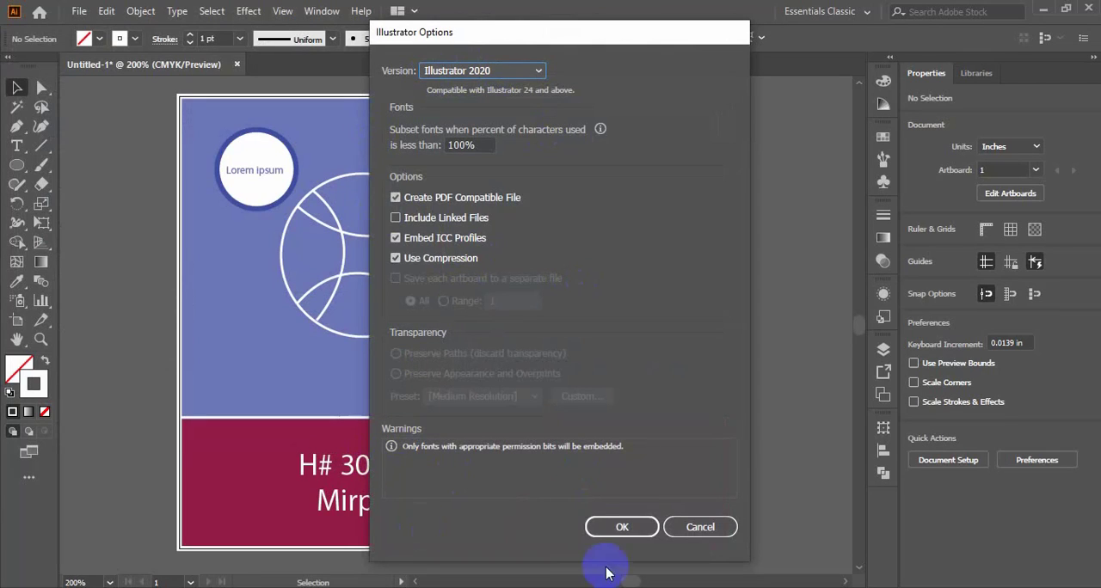
left_click(614, 529)
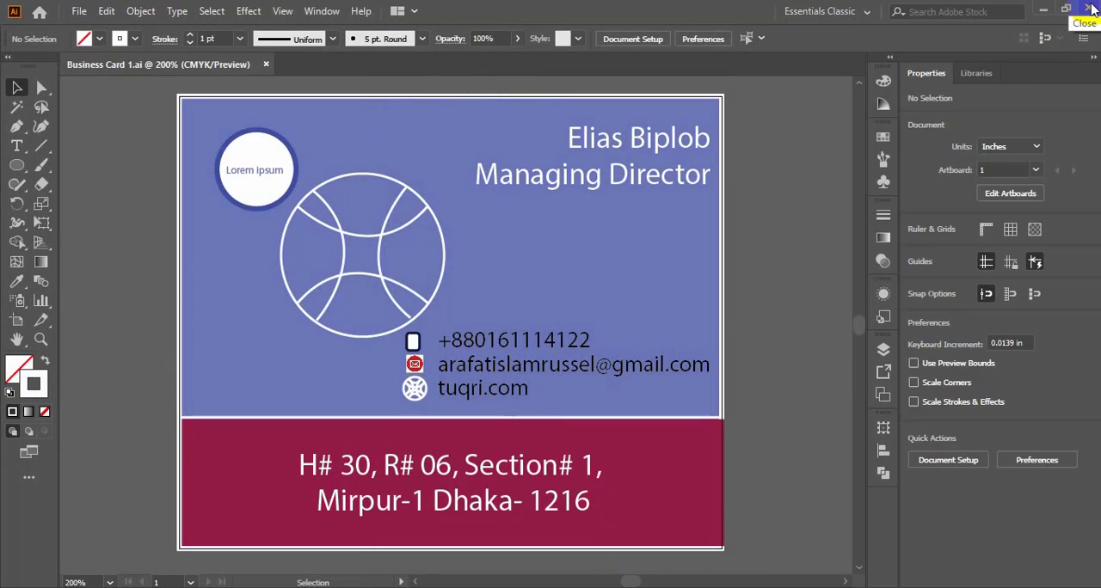
- Close Illustrator and clear the clipboard data on quitting
left_click(1089, 8)
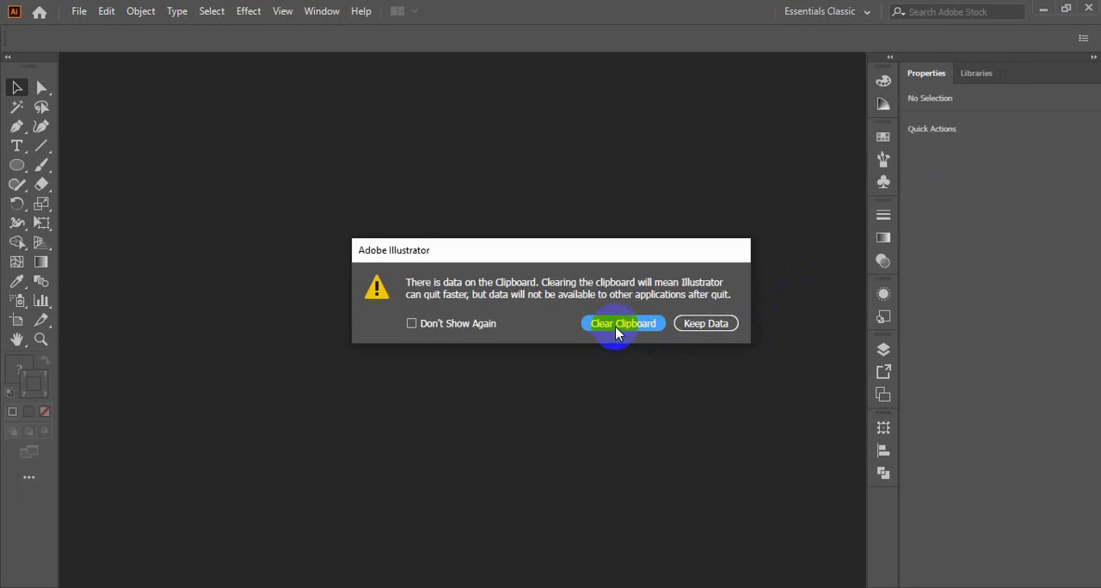
left_click(700, 326)
left_click(608, 325)
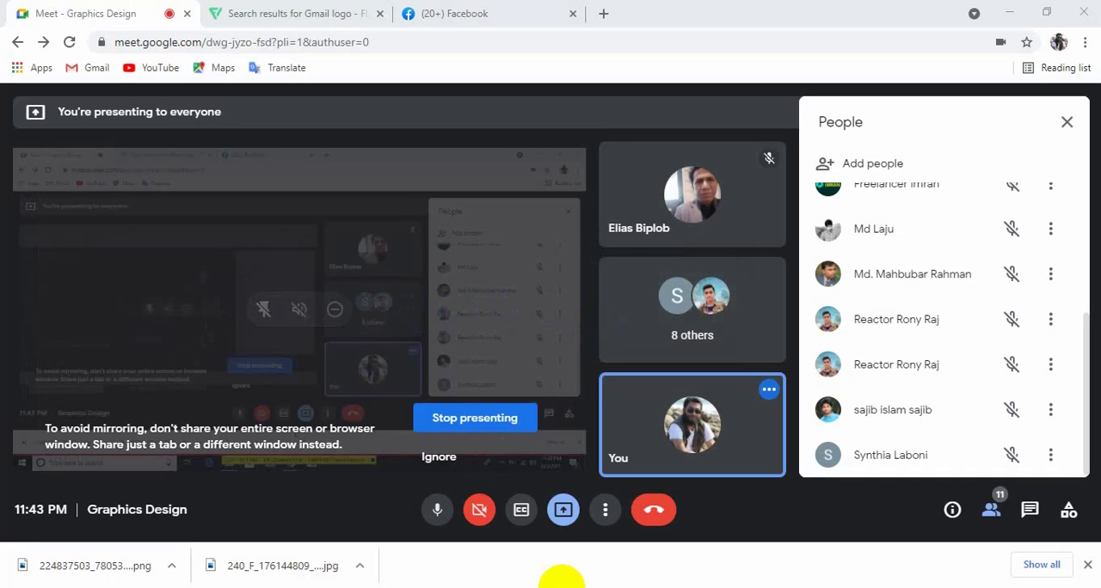
- Switch to the desktop's GD Class folder in File Explorer and open the saved Business Card 1 file
left_click(1011, 14)
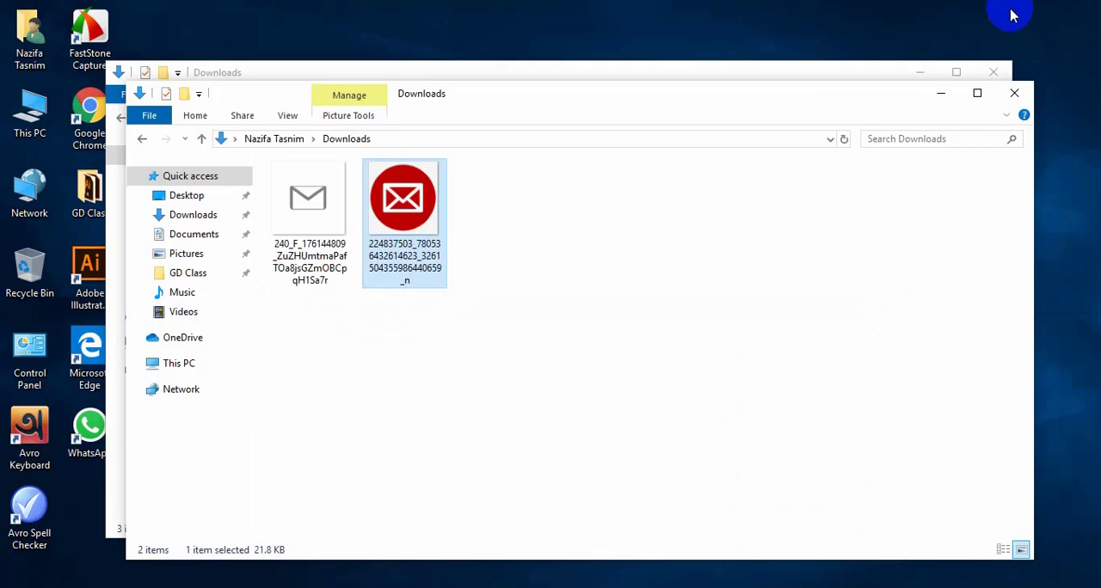
double_click(91, 202)
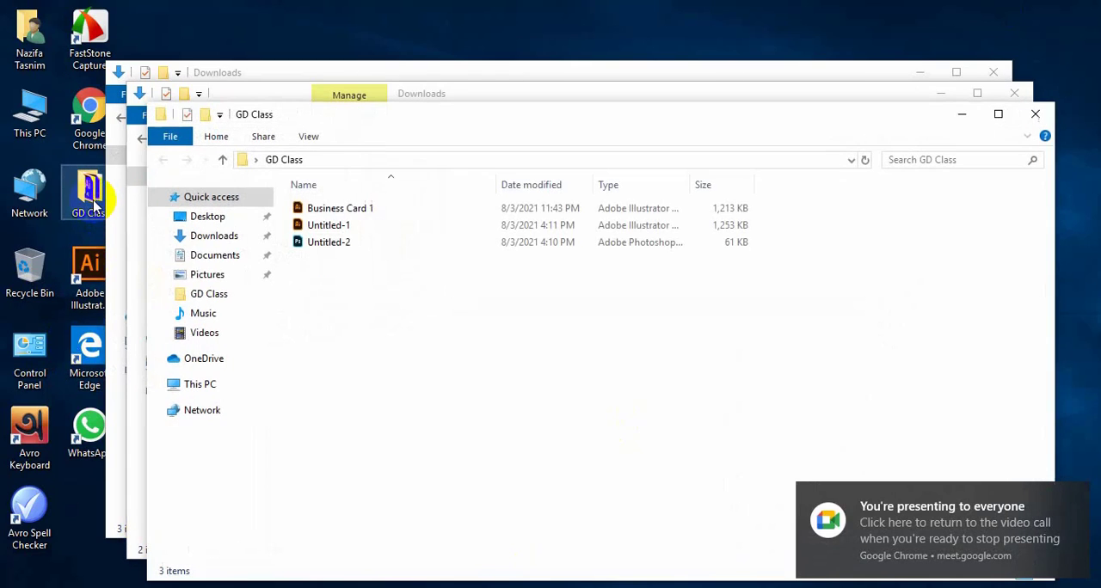
left_click(361, 215)
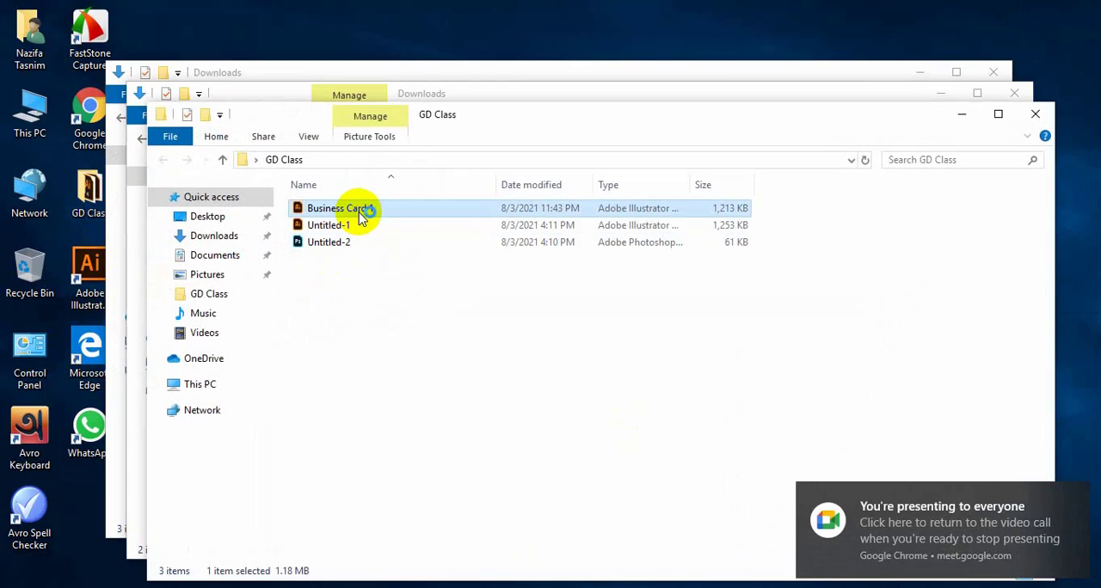
double_click(361, 215)
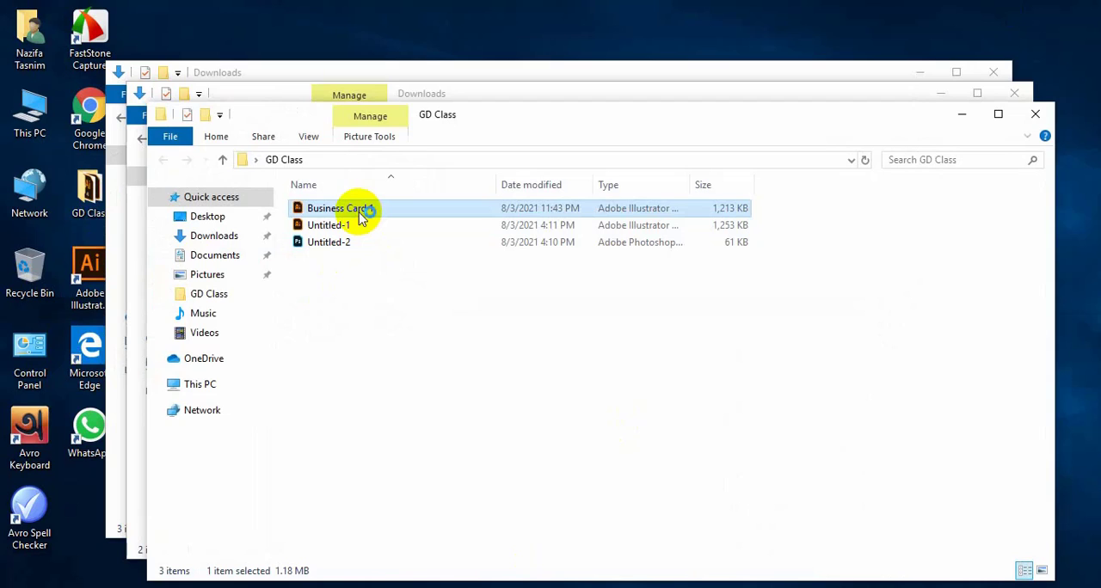